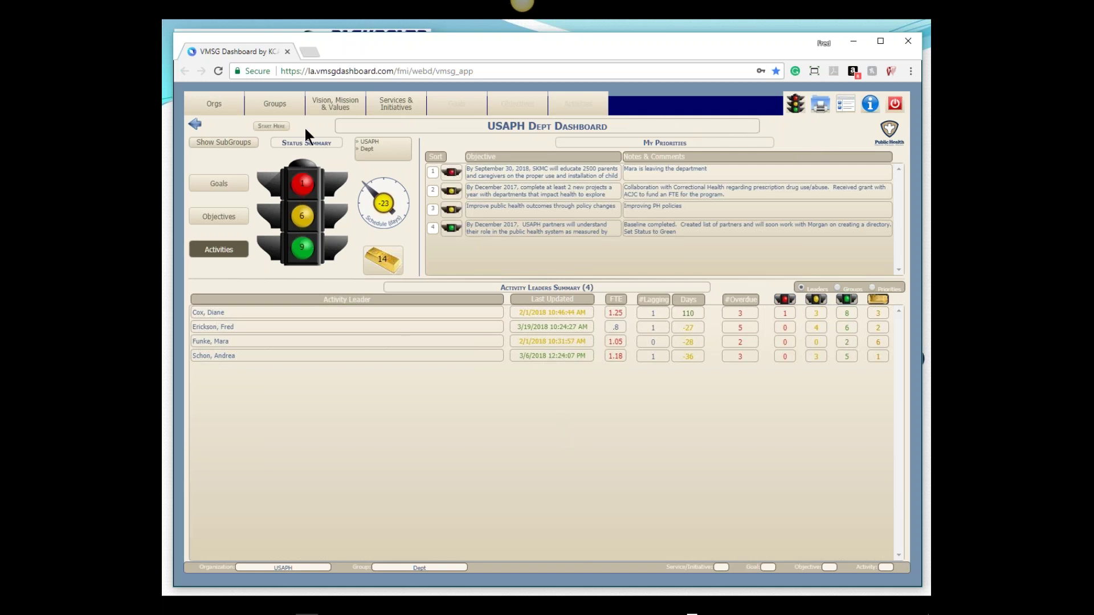
# - Select the CHD (Community Health Division) group and open the goals of its Safe Kids USA (SKUSA) service, including the first goal's notes
pyautogui.click(287, 100)
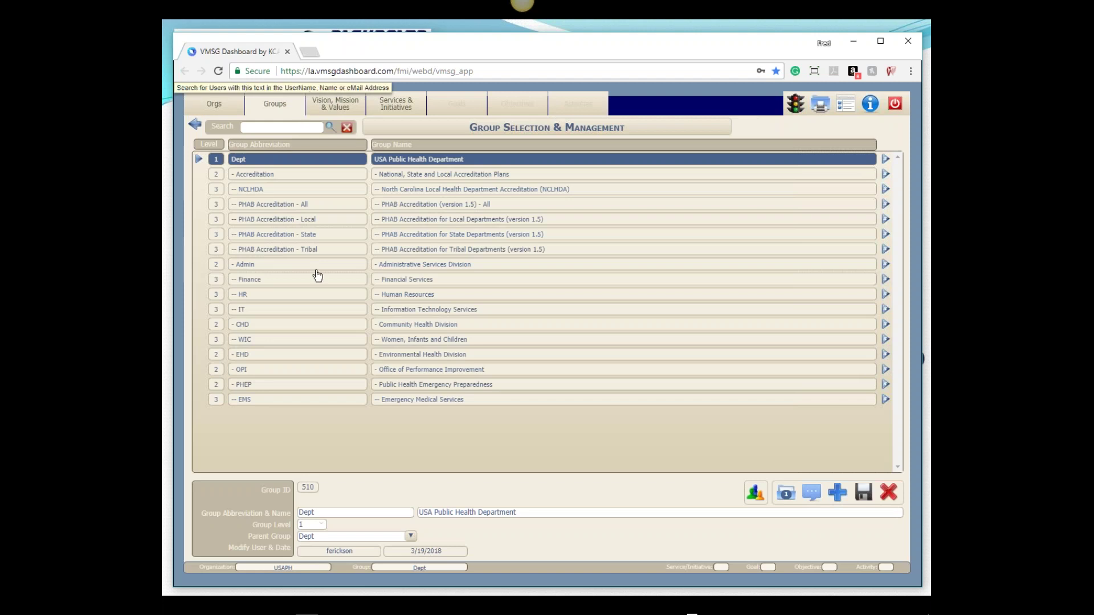
pyautogui.click(254, 324)
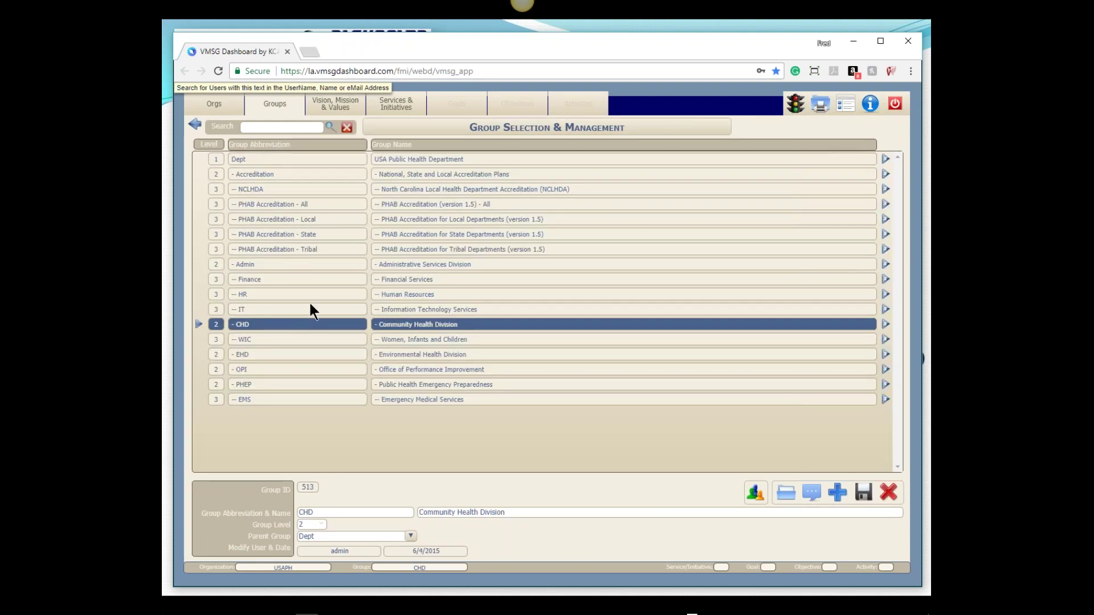
pyautogui.click(399, 102)
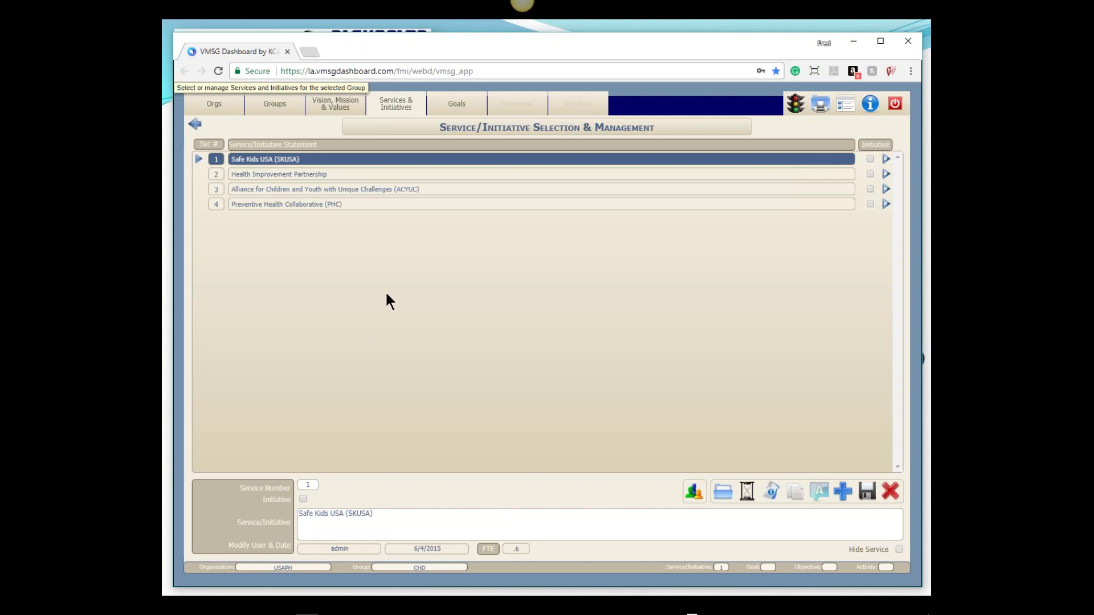
pyautogui.click(459, 104)
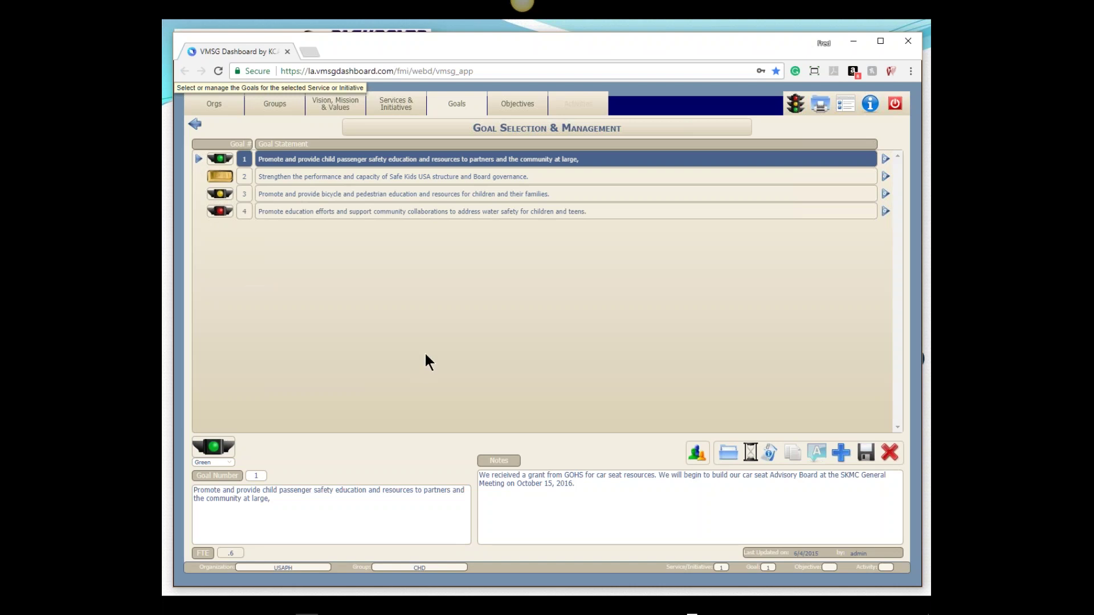
pyautogui.click(578, 502)
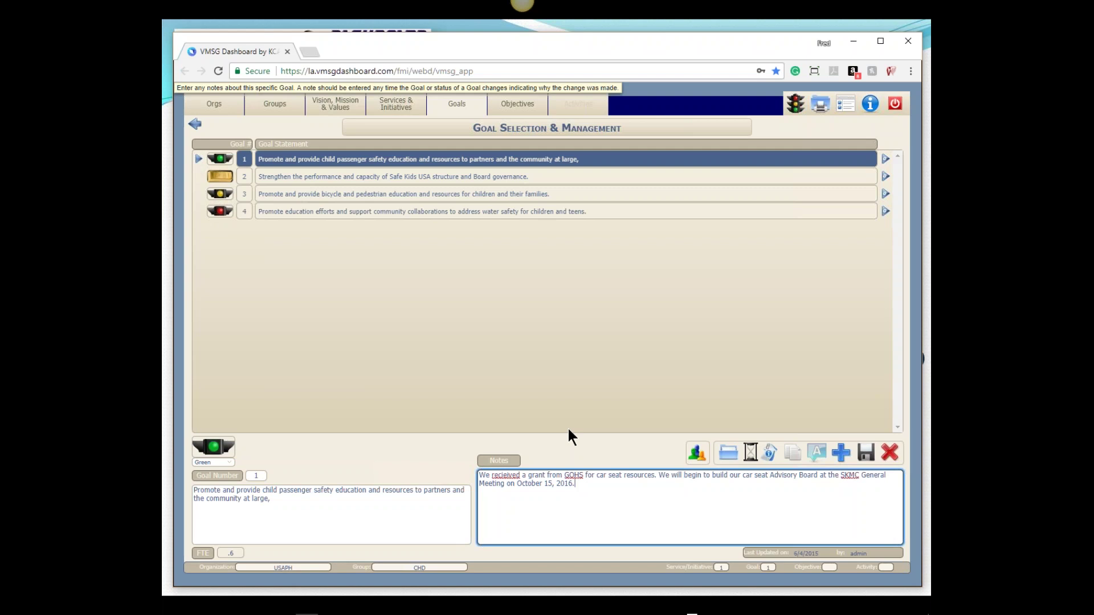
# - Open the objectives of the first goal and view all users available as lead for objective 1, leaving the lead unchanged
pyautogui.click(517, 98)
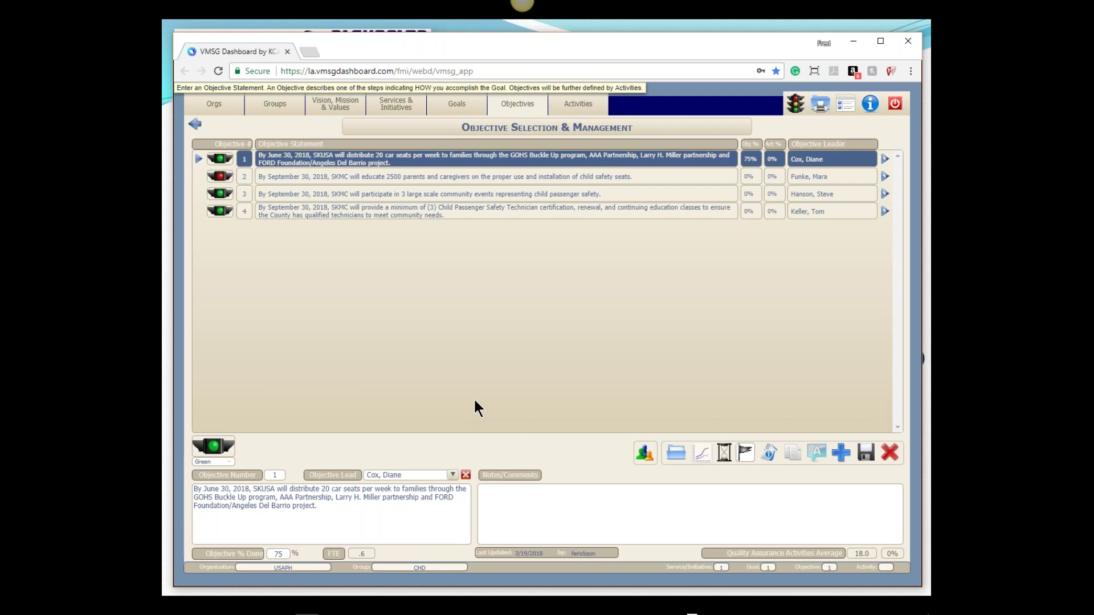
pyautogui.click(451, 475)
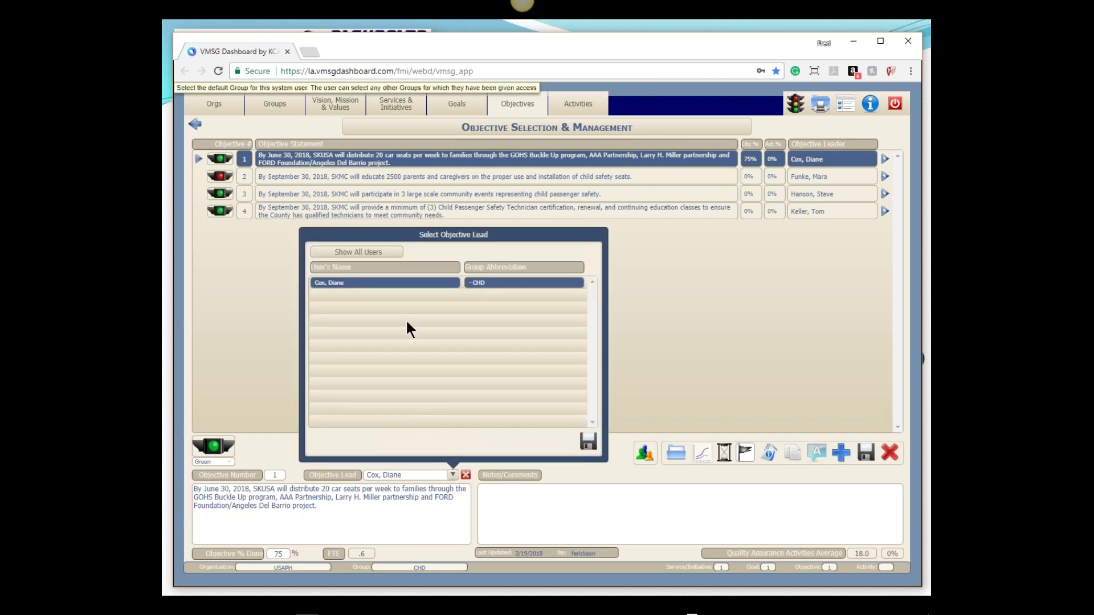
pyautogui.click(373, 254)
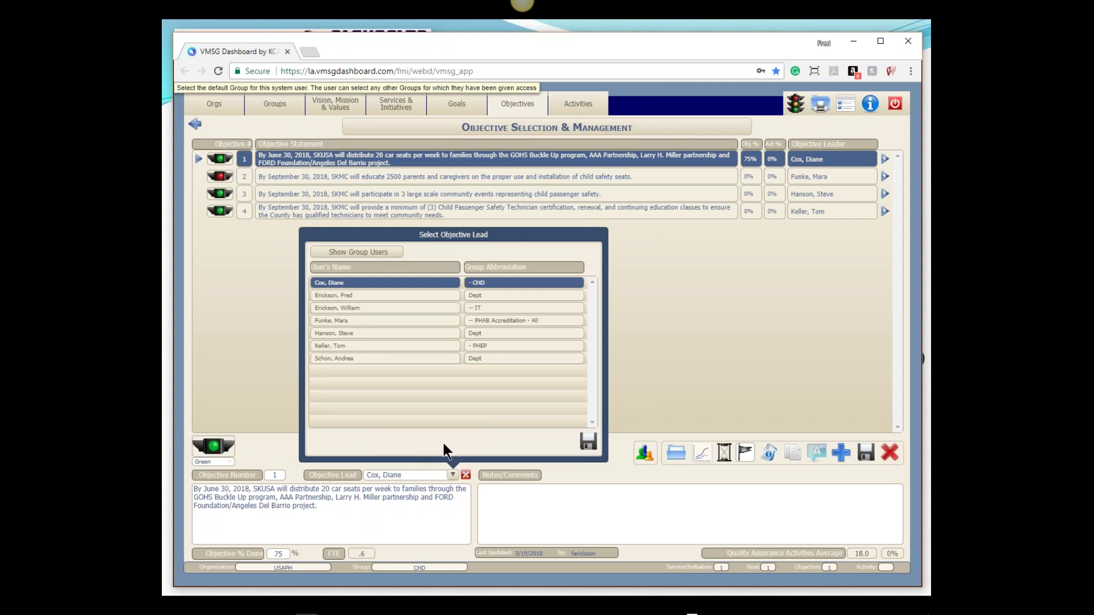
pyautogui.click(625, 400)
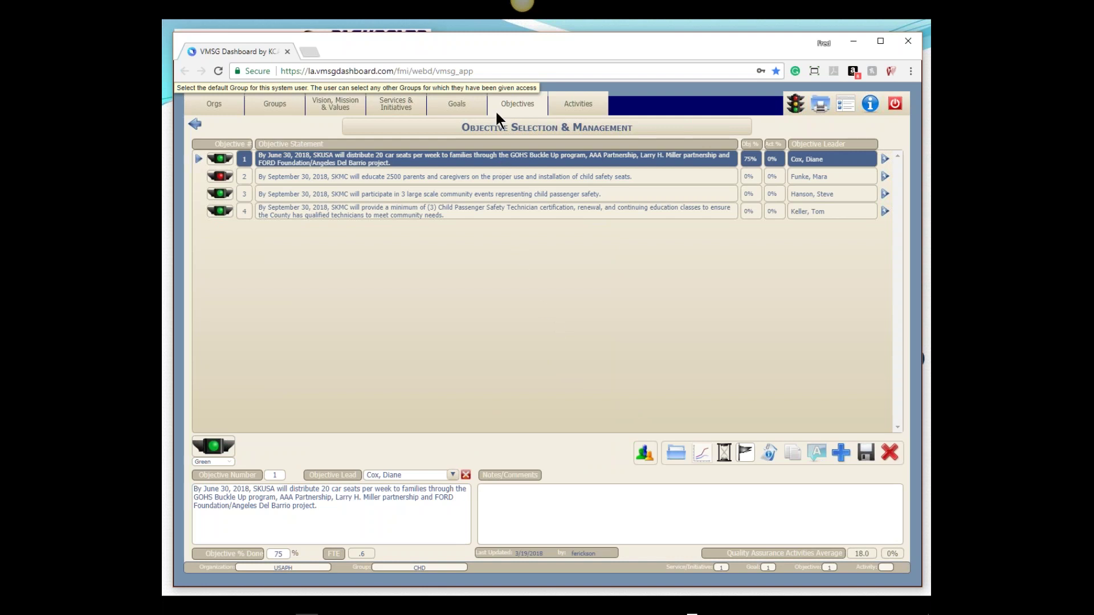
# - Open the activities of objective 1 and view the activity types available for the first activity
pyautogui.click(583, 101)
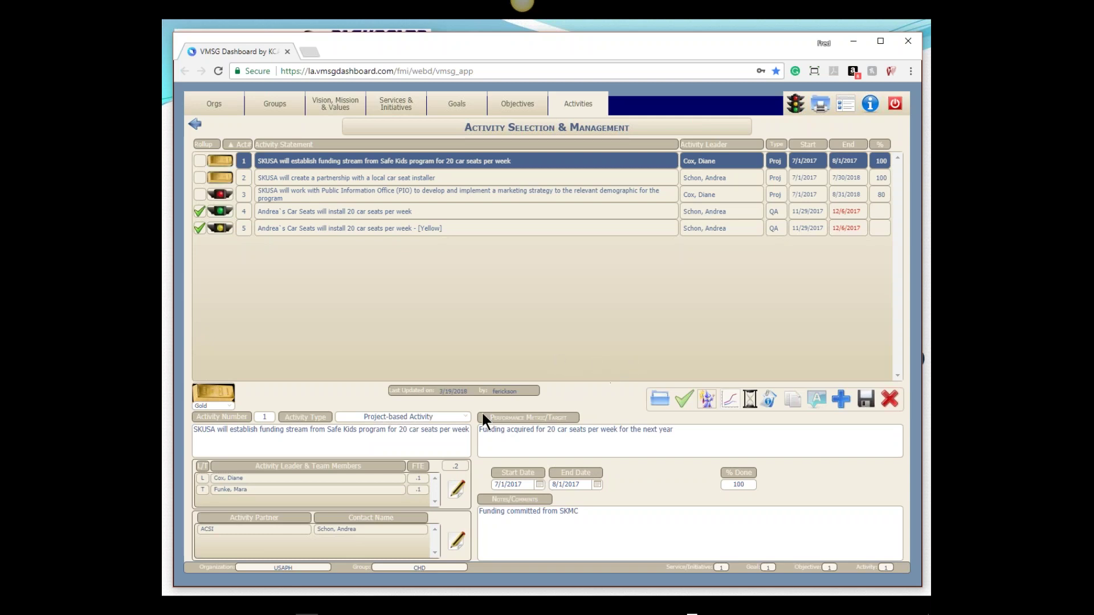
pyautogui.click(464, 419)
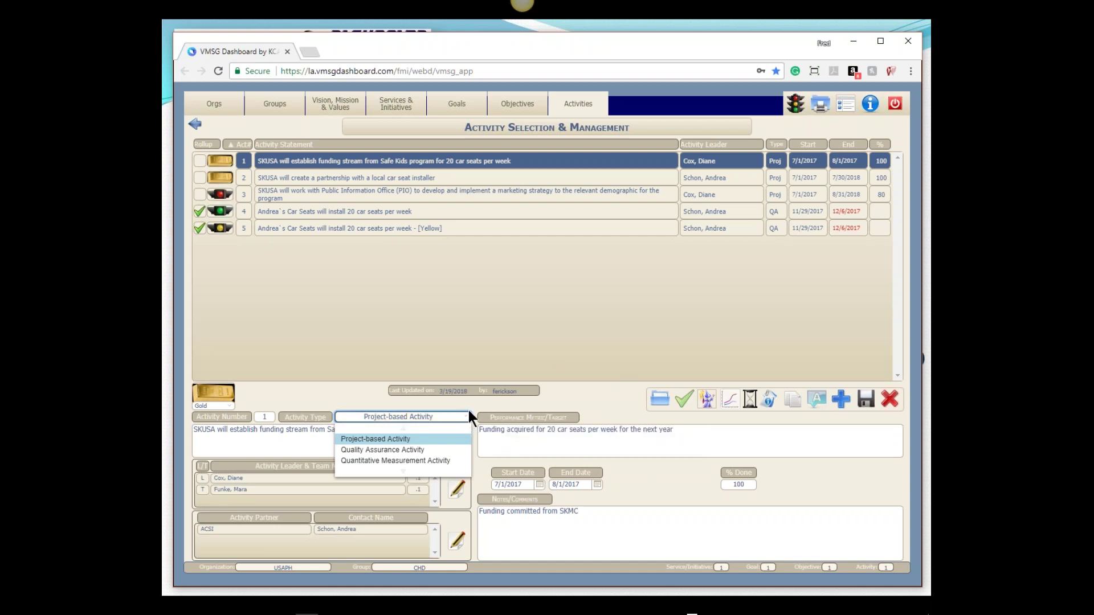
pyautogui.click(484, 407)
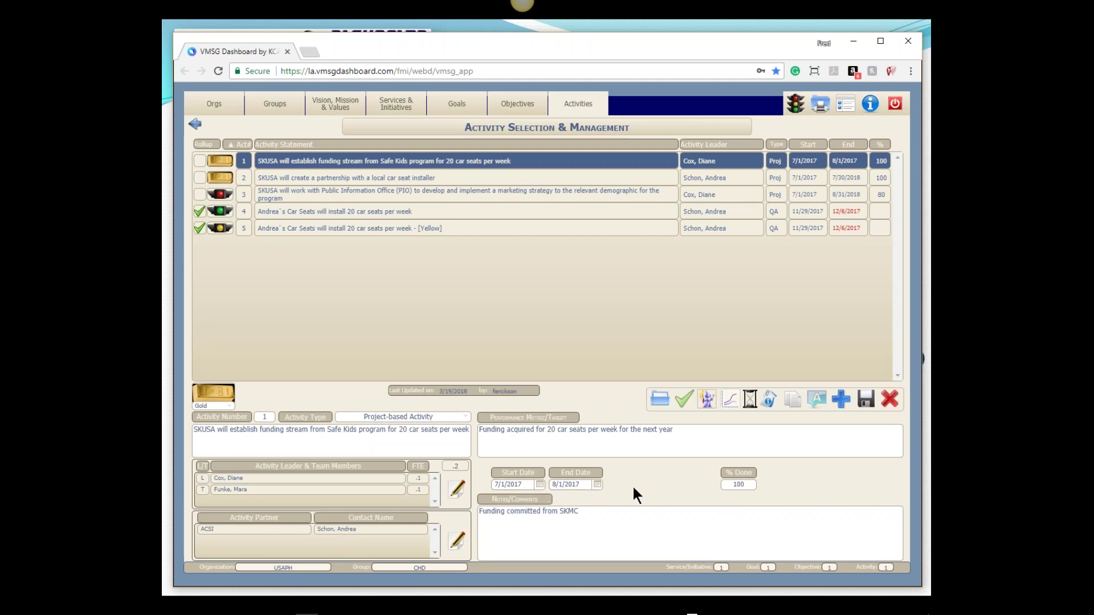
# - Open the leader and team selection for the first activity and clear the group filter to list users from all groups
pyautogui.click(736, 485)
pyautogui.click(456, 490)
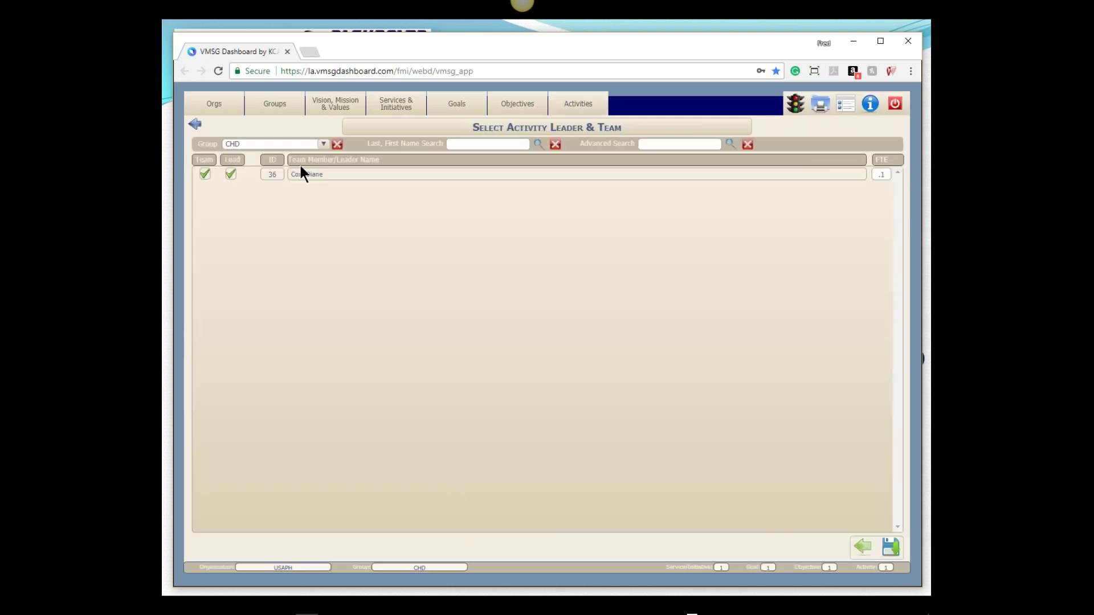
pyautogui.click(337, 144)
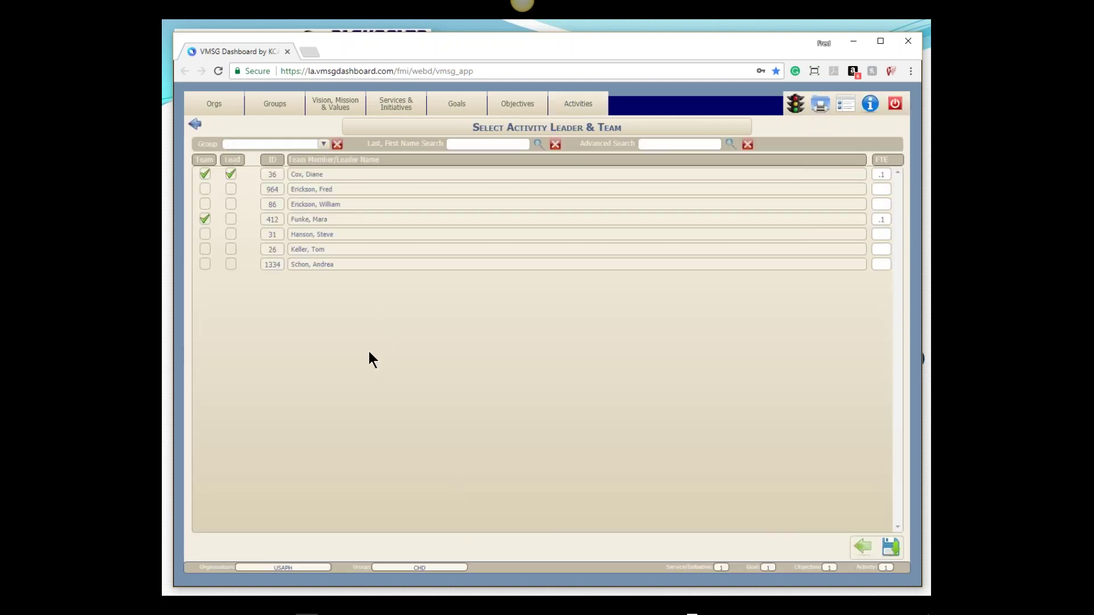
pyautogui.click(231, 222)
pyautogui.click(231, 173)
pyautogui.click(210, 187)
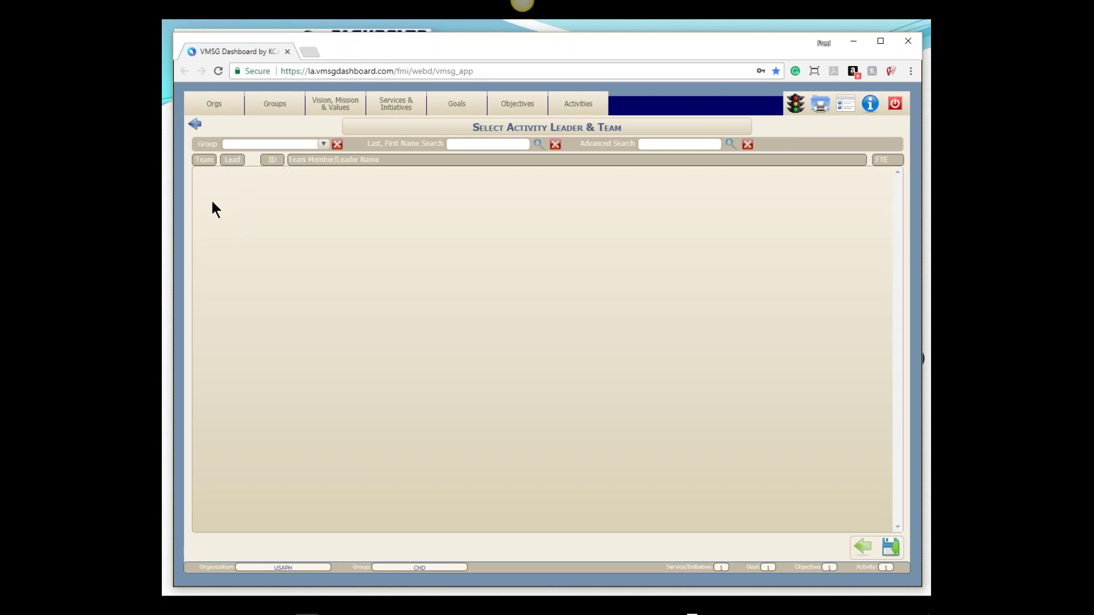
pyautogui.click(209, 206)
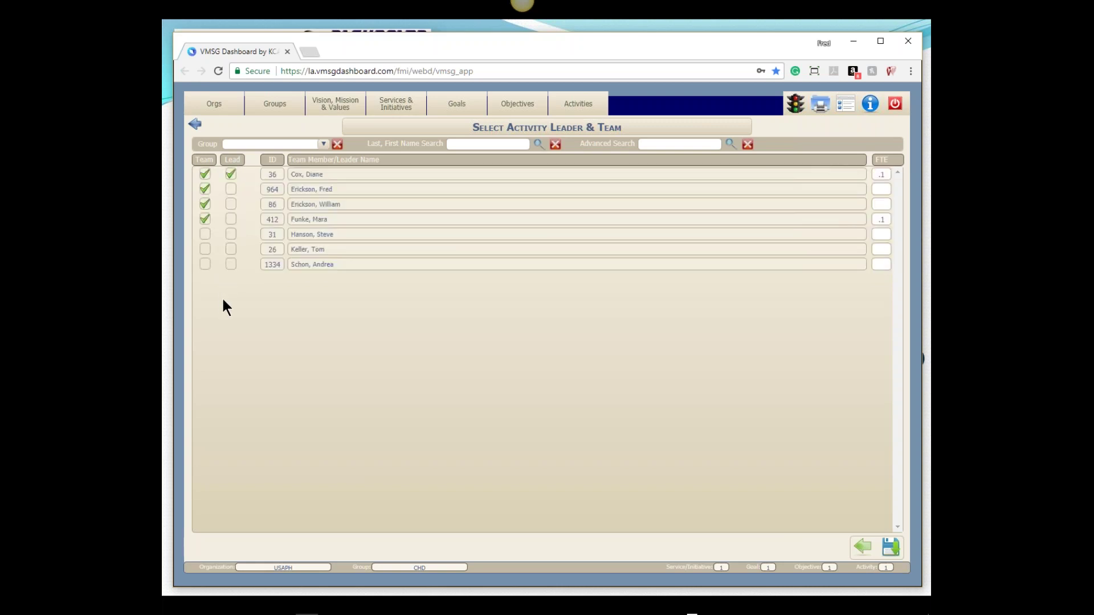
pyautogui.click(204, 218)
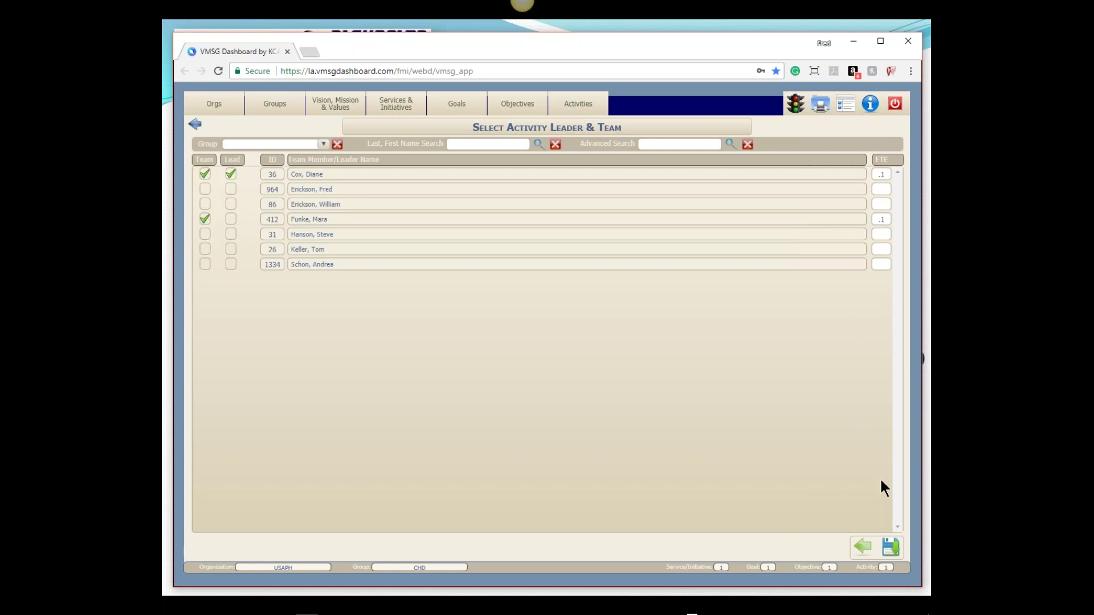
pyautogui.click(863, 546)
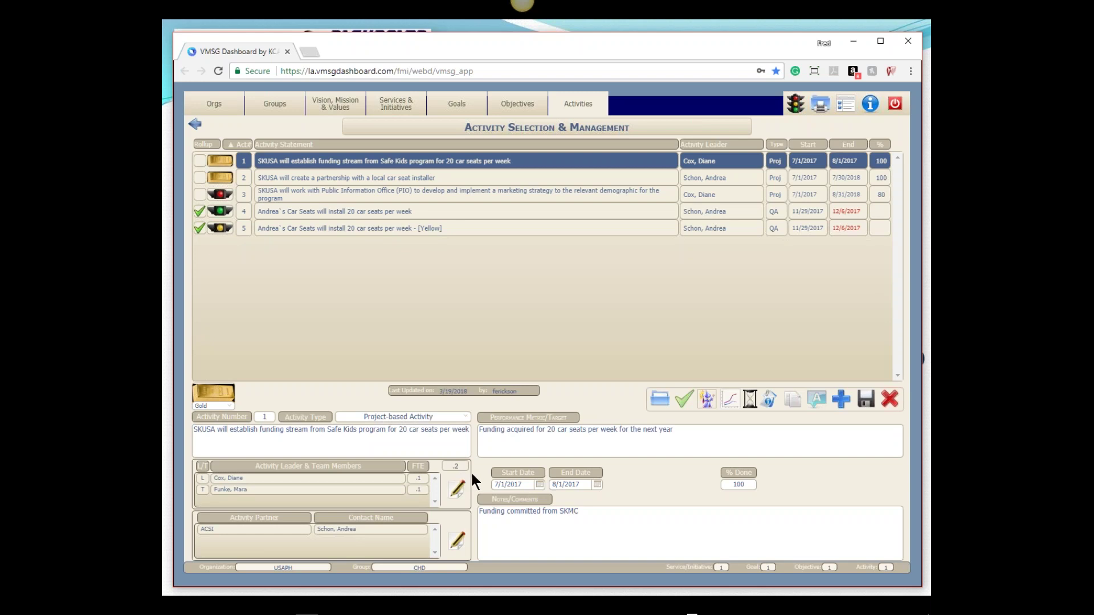
# - Check the FTE of objective 1 and return to its activities
pyautogui.click(524, 103)
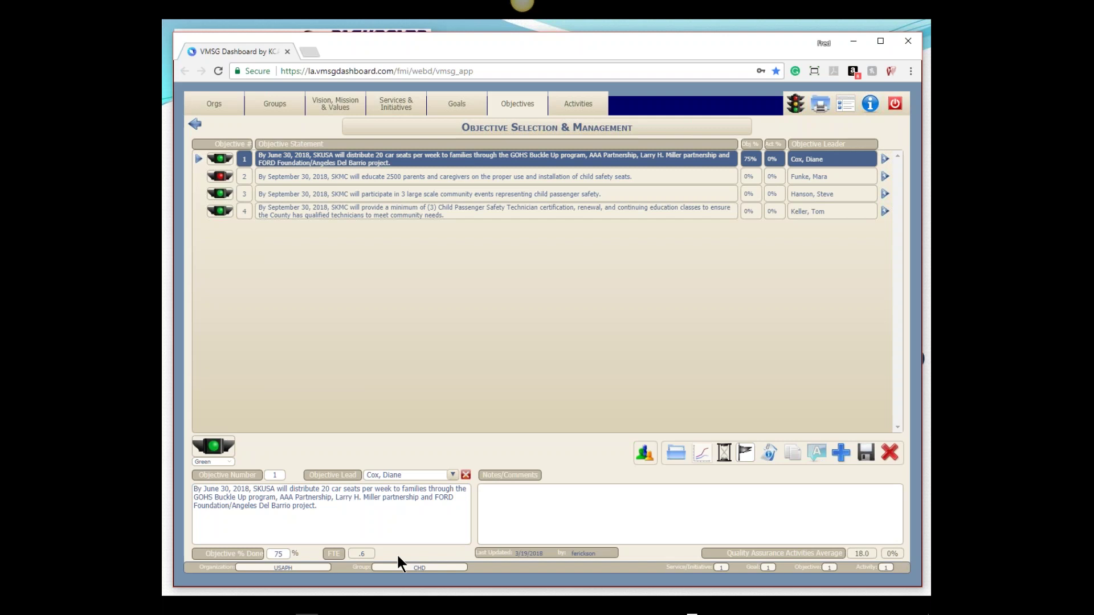
pyautogui.click(590, 101)
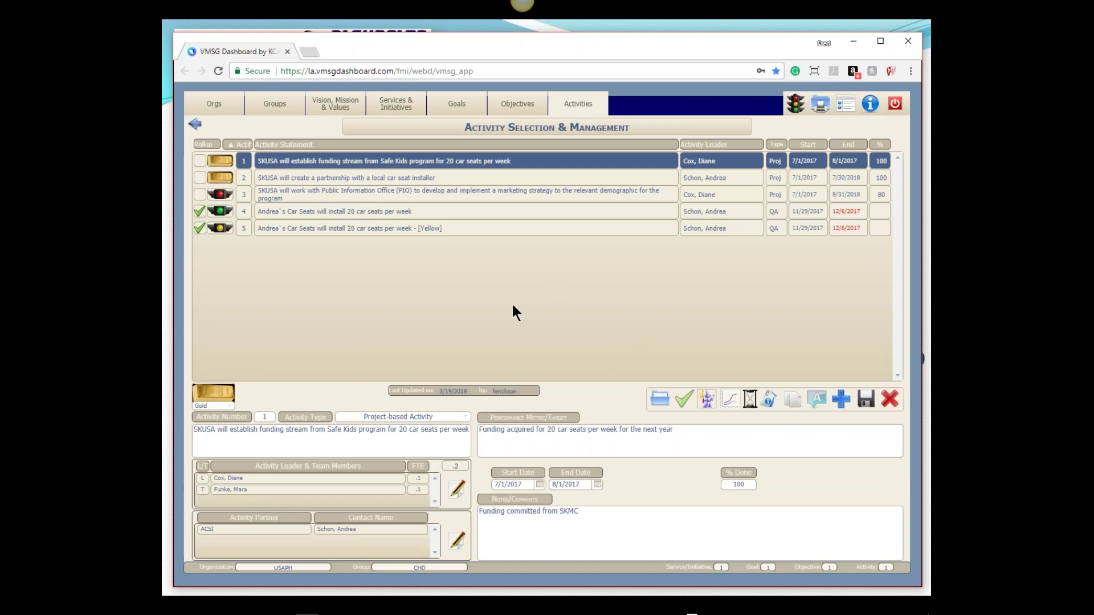
# - View the partners and contacts of activity 2, the local car seat installer partnership, and return to the activities without saving
pyautogui.click(402, 180)
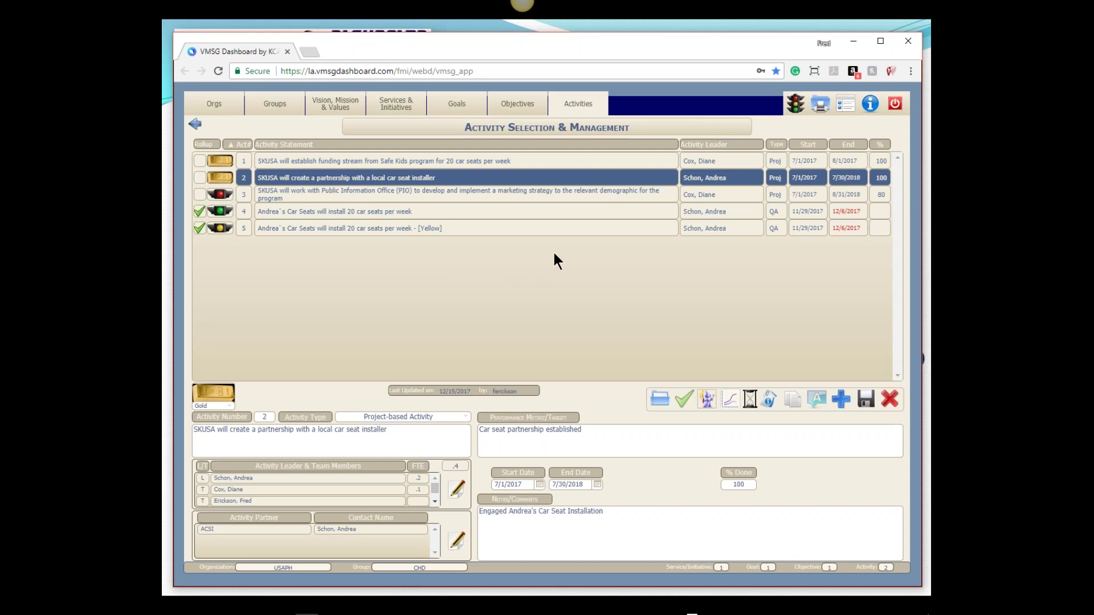
pyautogui.click(456, 544)
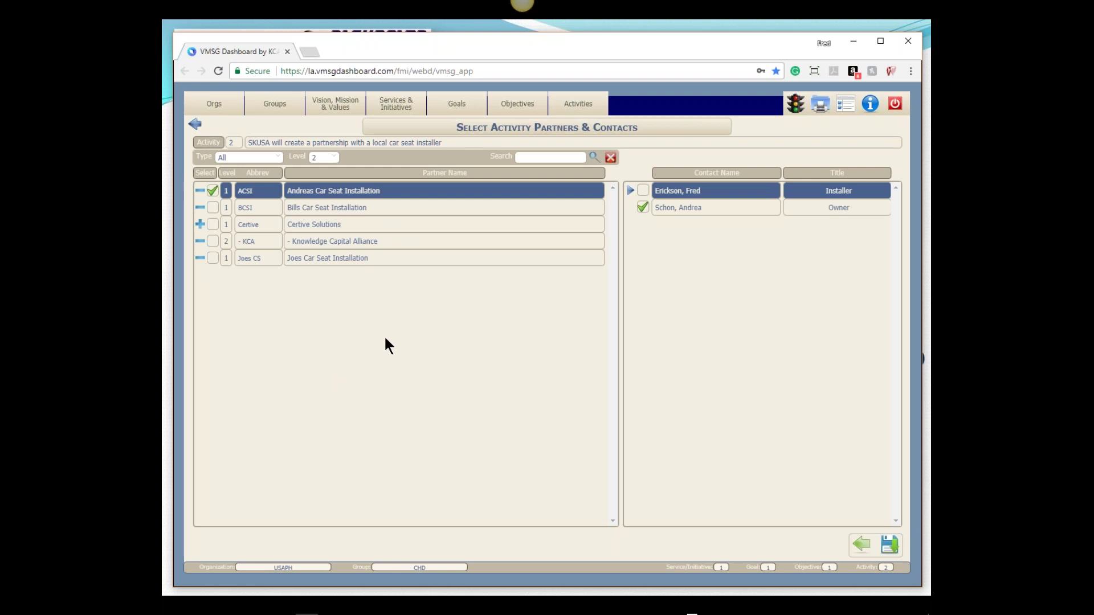
pyautogui.click(685, 209)
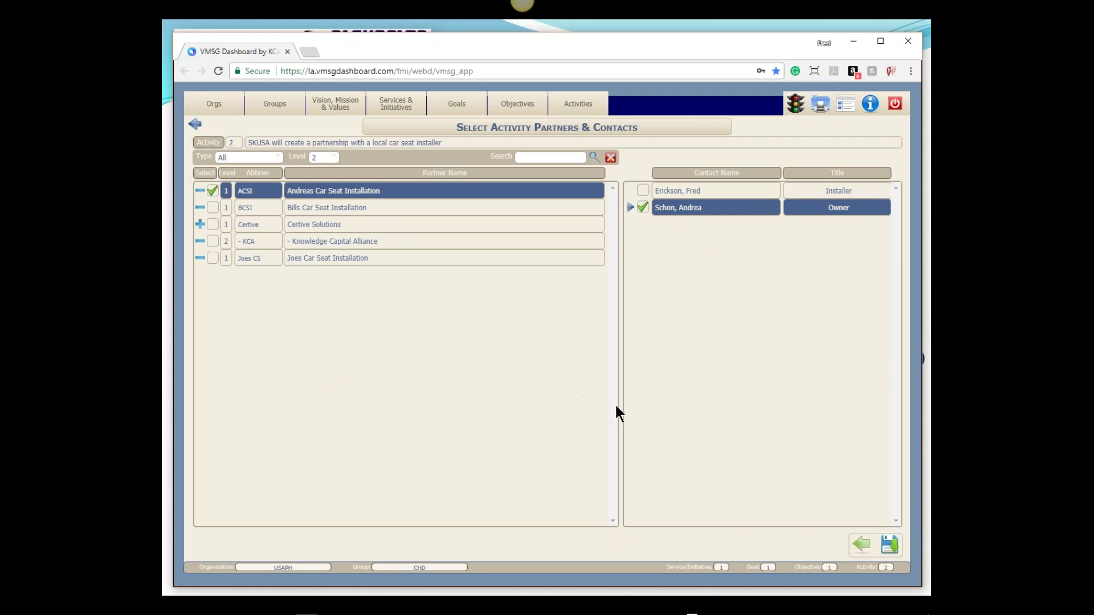
pyautogui.click(861, 548)
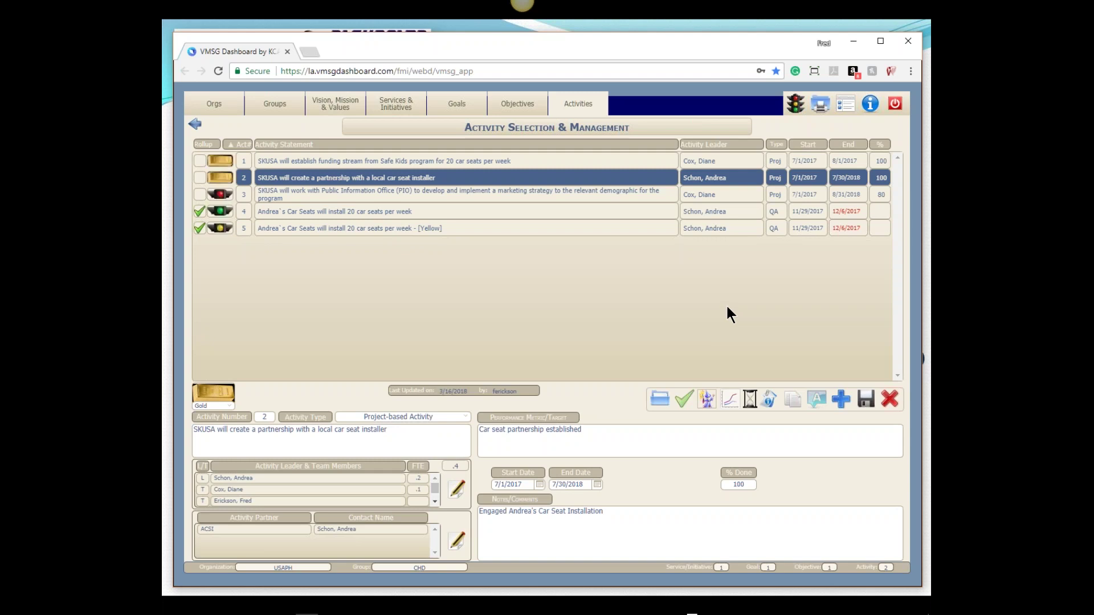
# - Review the details of activity 3, the marketing strategy project, and of activity 4, the weekly car seat installations
pyautogui.click(394, 194)
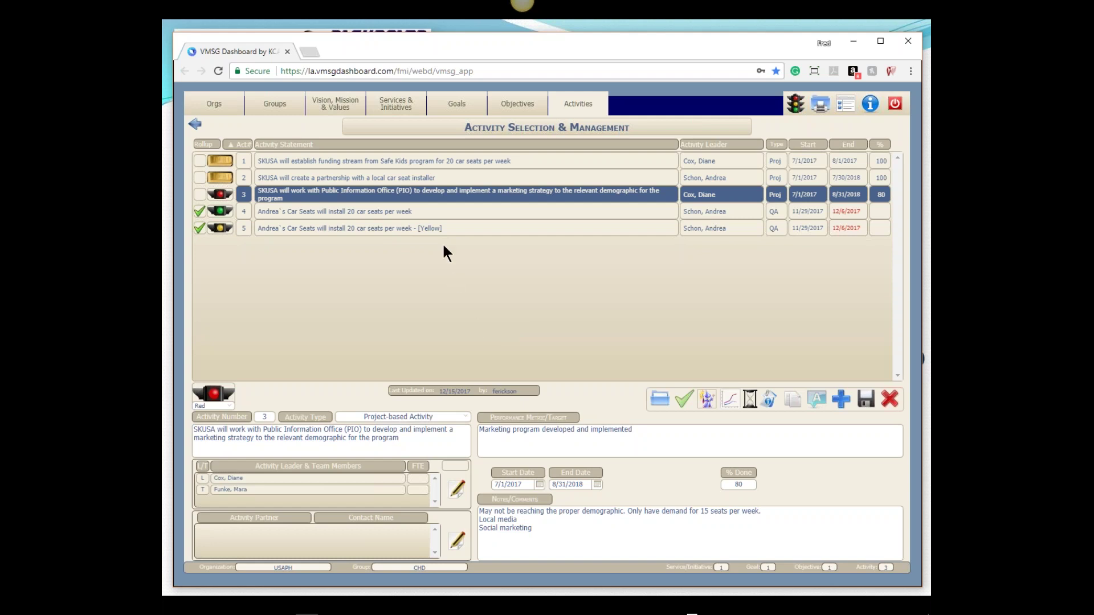
pyautogui.click(422, 212)
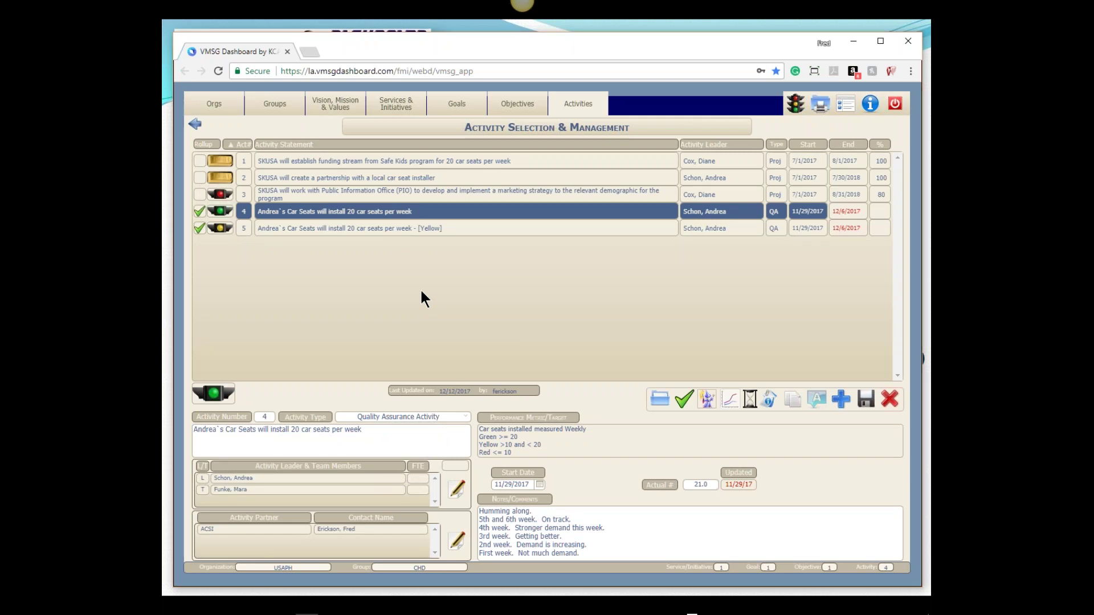
pyautogui.hotkey('alt', 'Tab')
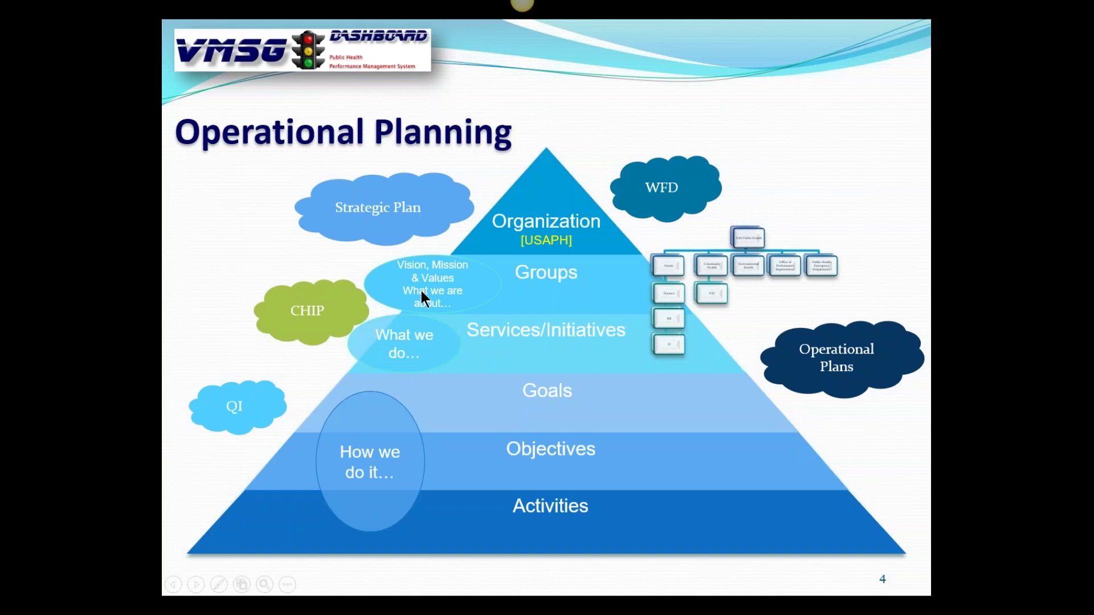
pyautogui.click(421, 292)
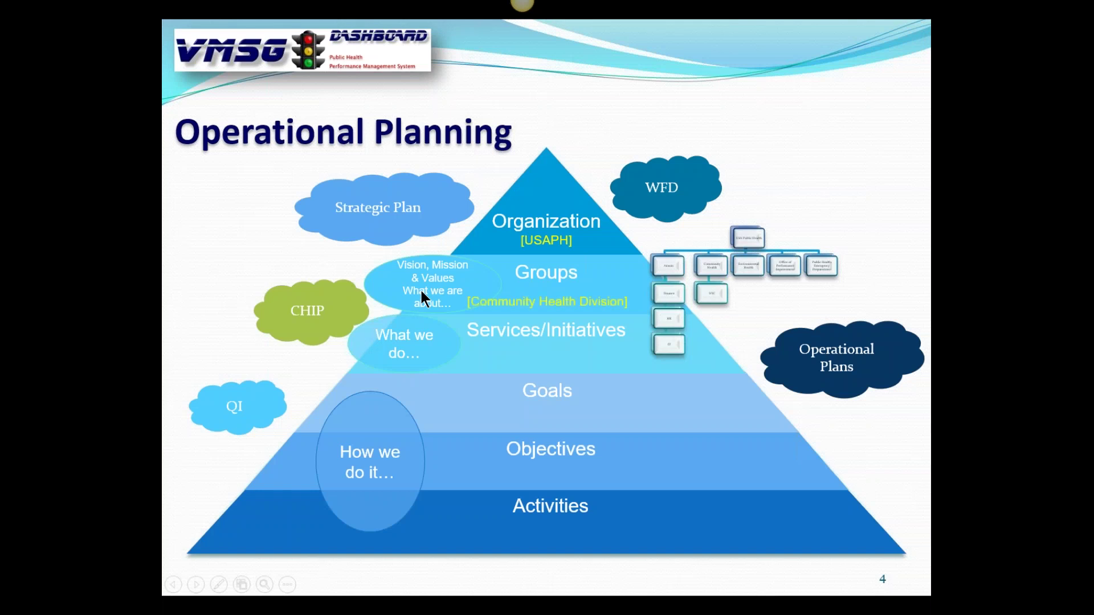
pyautogui.press('Right')
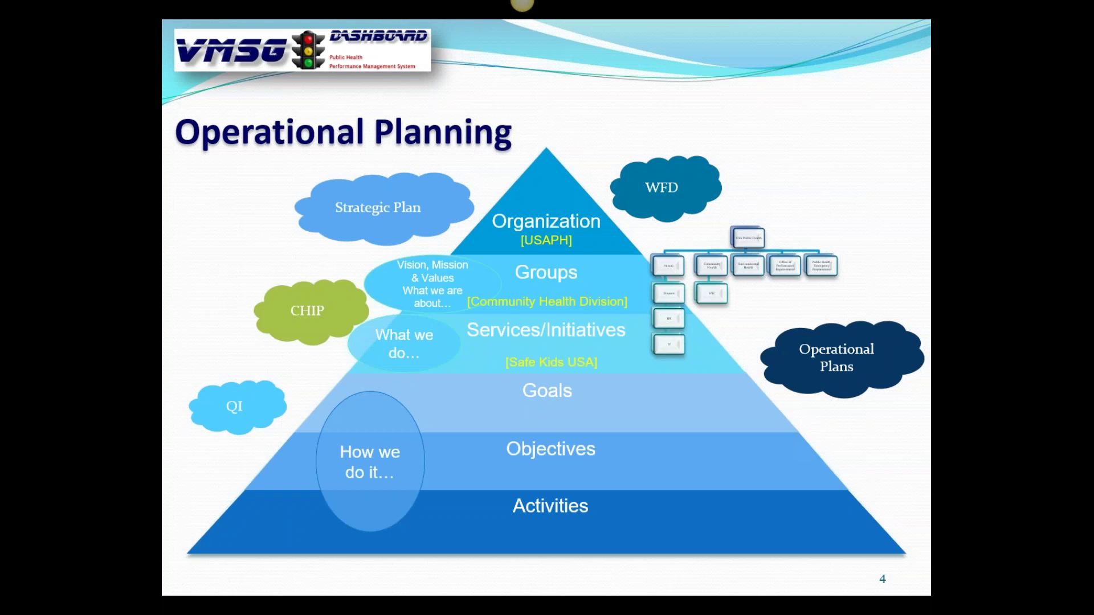
pyautogui.press('Right')
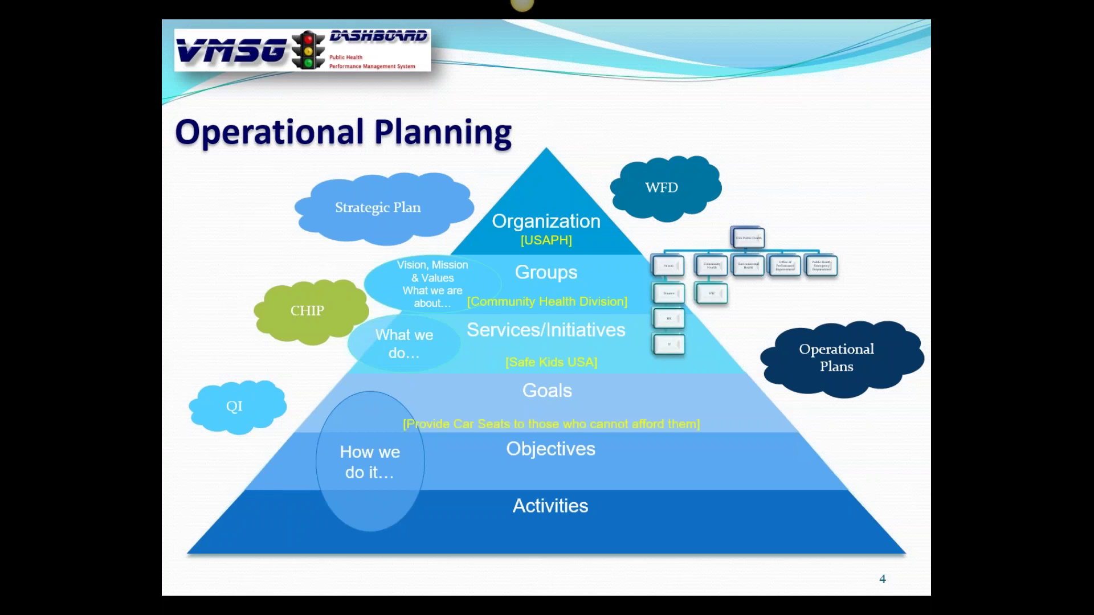
pyautogui.press('Right')
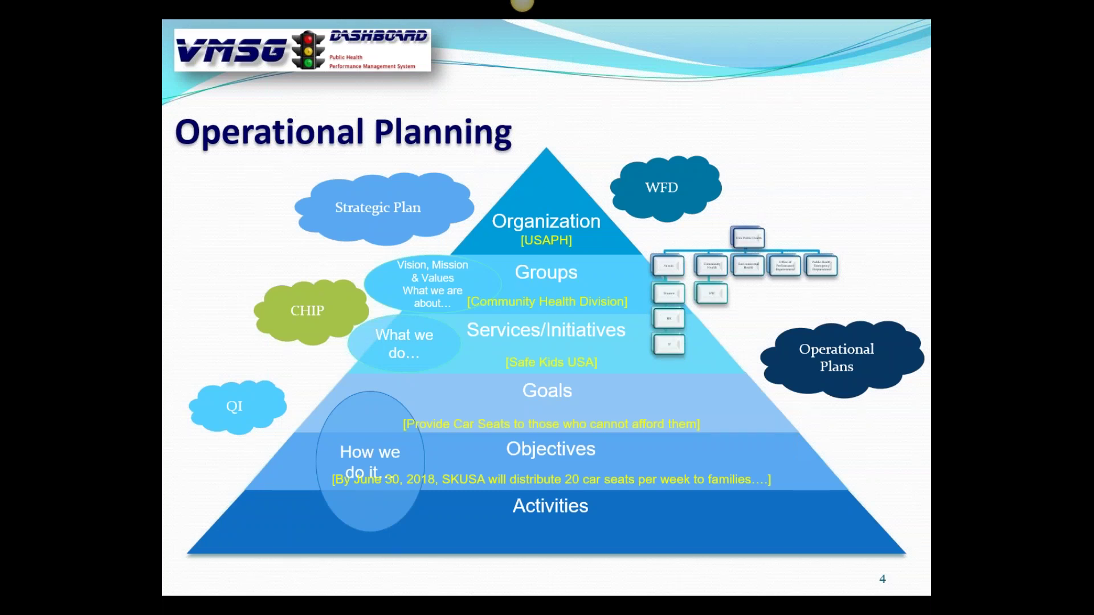
pyautogui.press('Right')
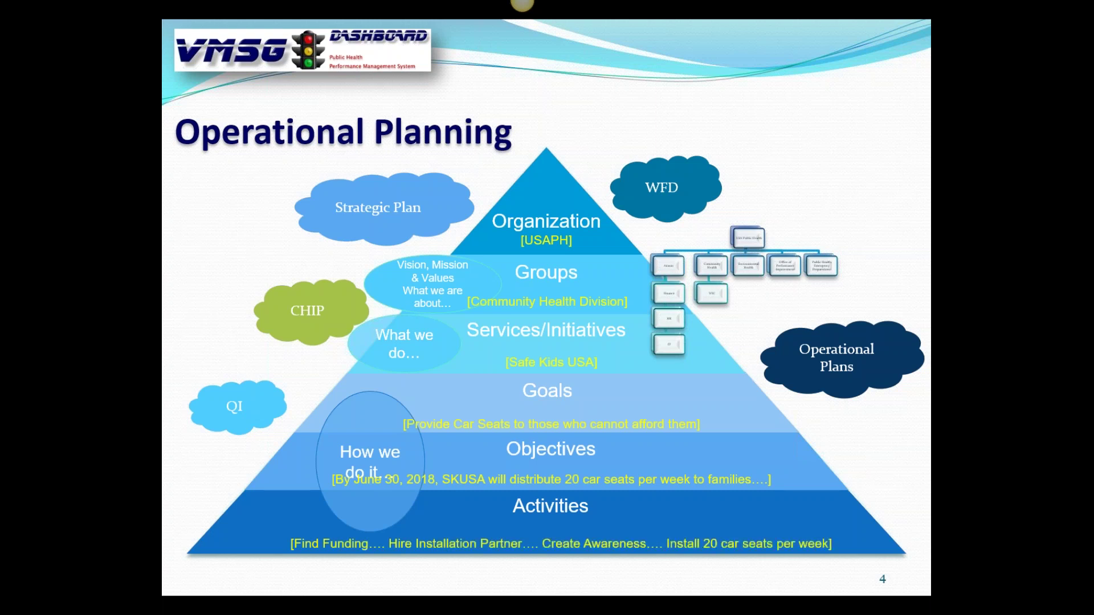
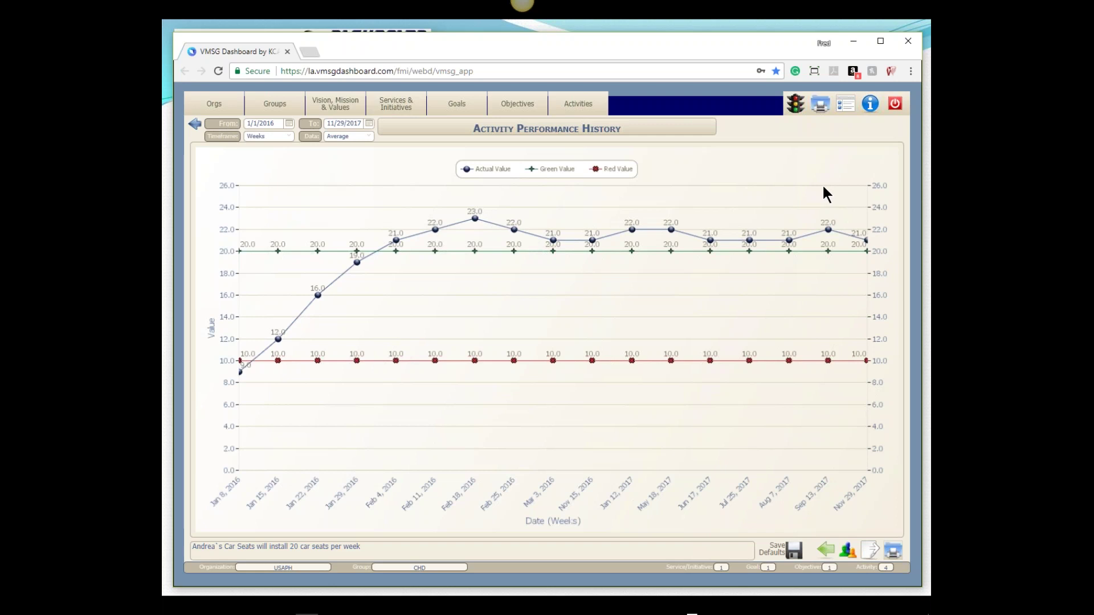
pyautogui.hotkey('alt', 'Tab')
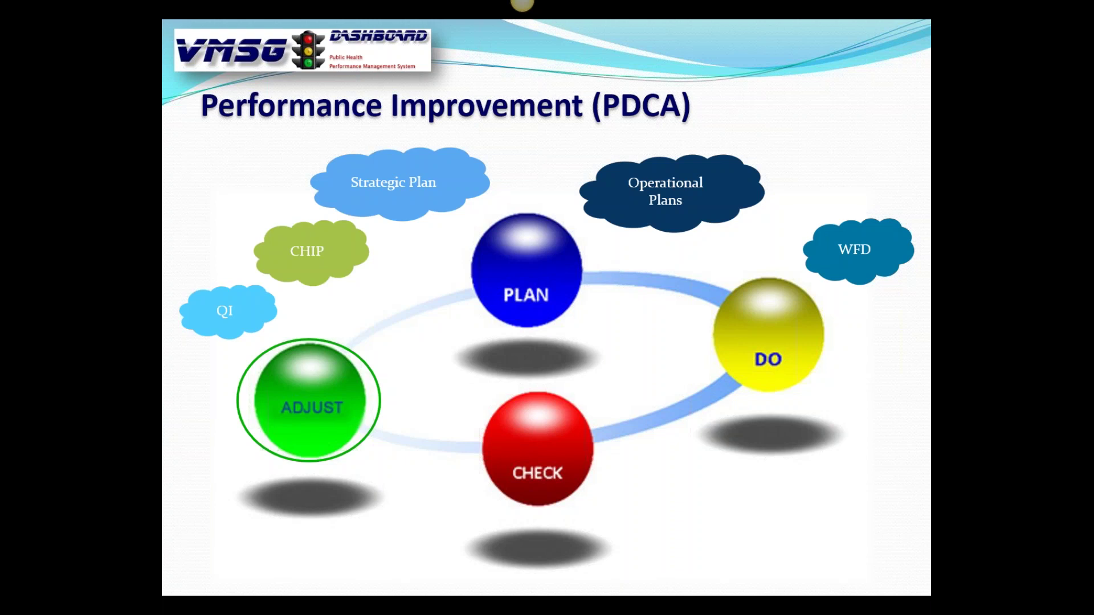
pyautogui.hotkey('alt', 'Tab')
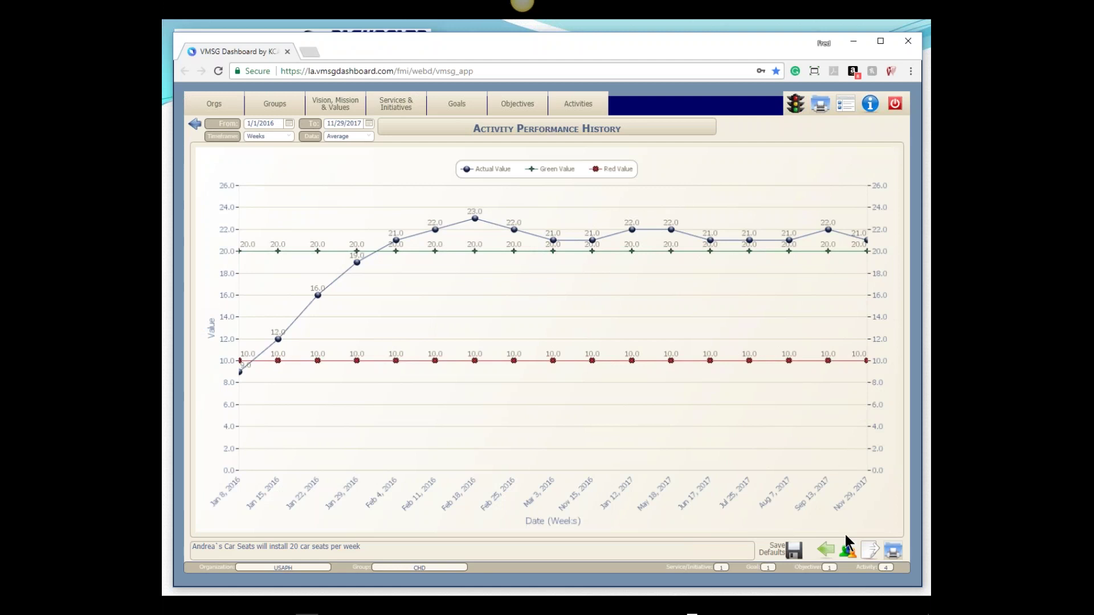
# - Close activity 4's performance history, view the history chart of activity 5, the yellow car seat installations, and return to the activities
pyautogui.click(824, 551)
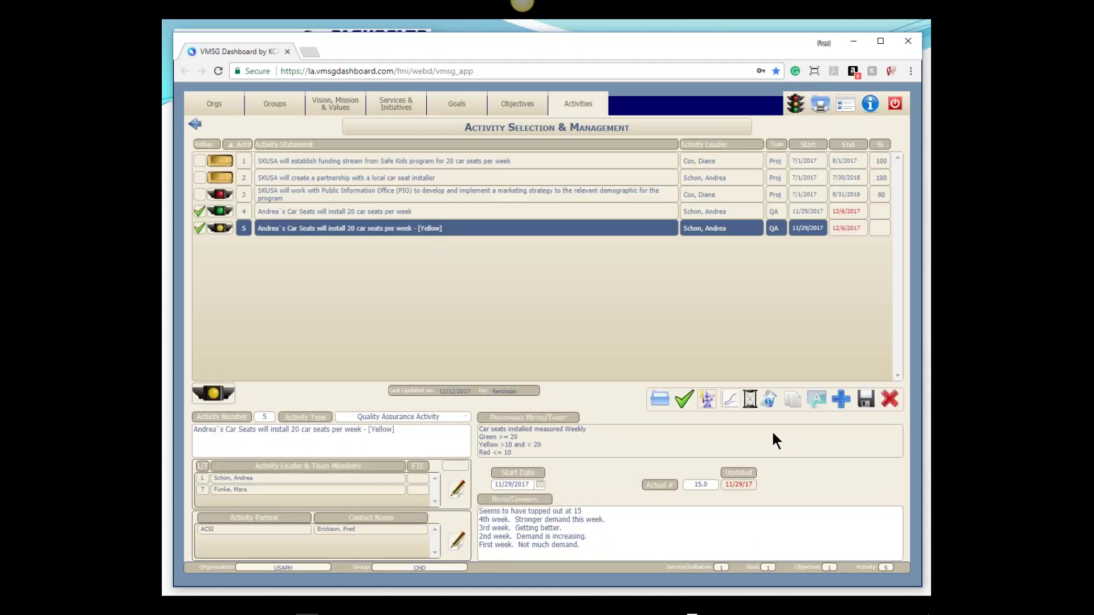
pyautogui.click(730, 399)
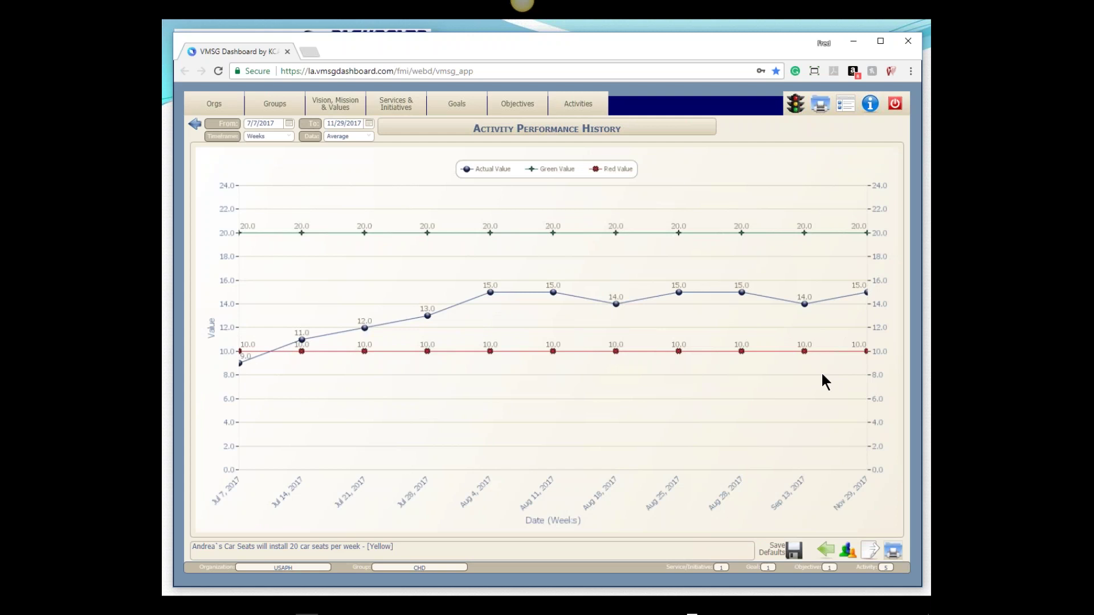
pyautogui.click(826, 550)
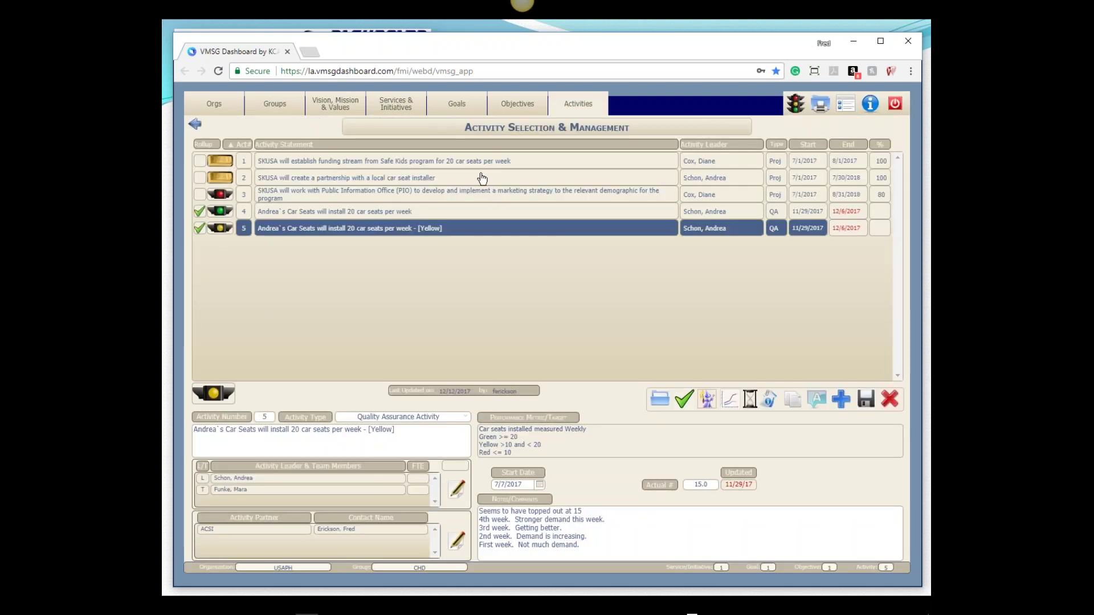
# - Review the details of activities 1 to 3, including the notes of marketing activity 3, and switch to the slide show
pyautogui.click(468, 163)
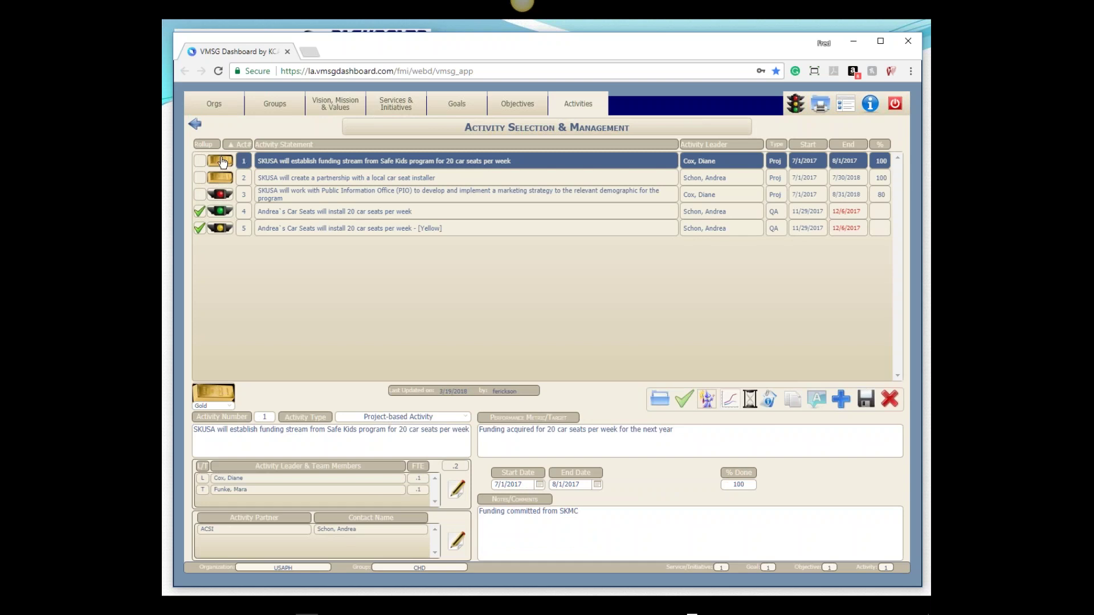
pyautogui.click(285, 180)
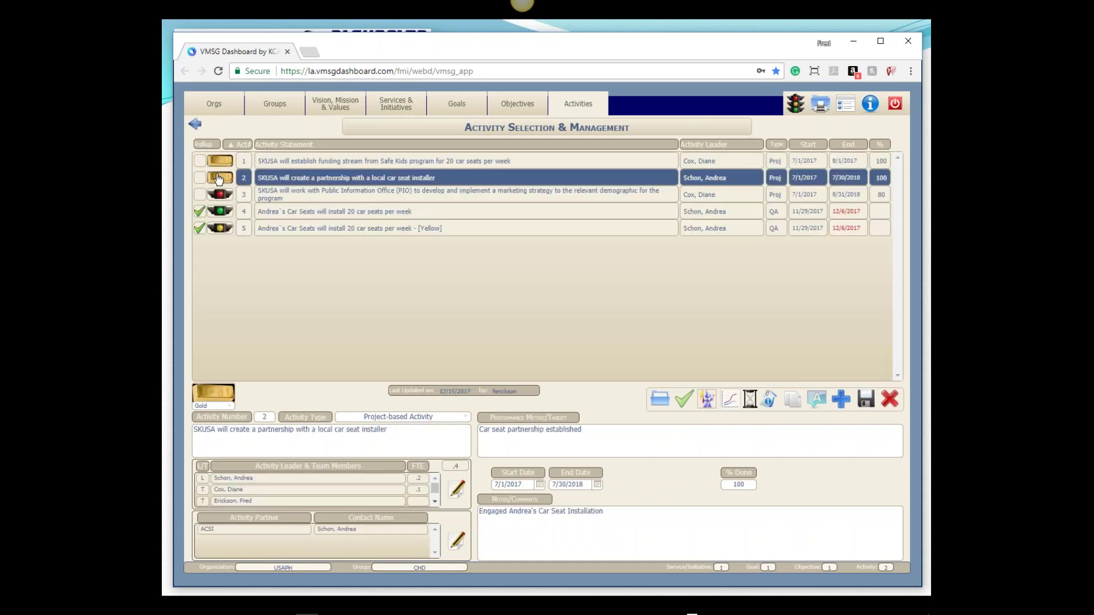
pyautogui.click(303, 197)
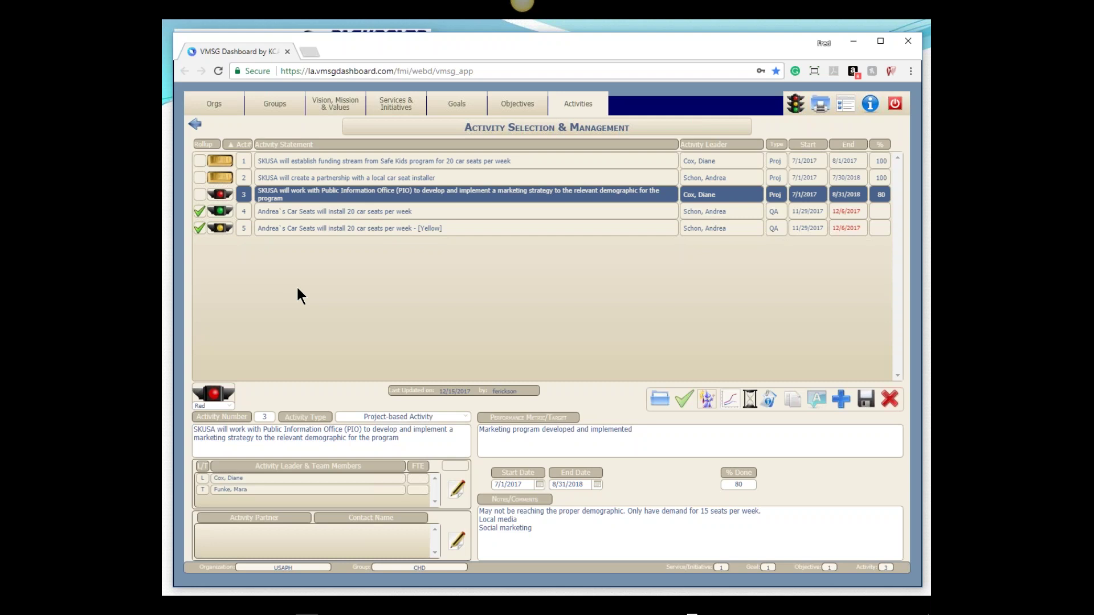
pyautogui.click(573, 539)
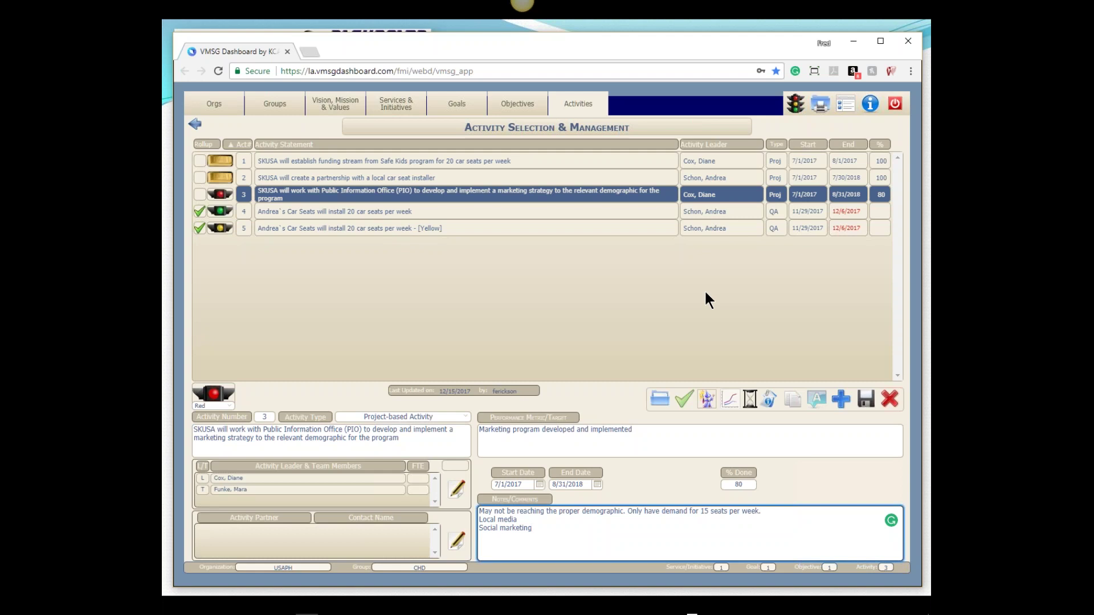
pyautogui.hotkey('alt', 'Tab')
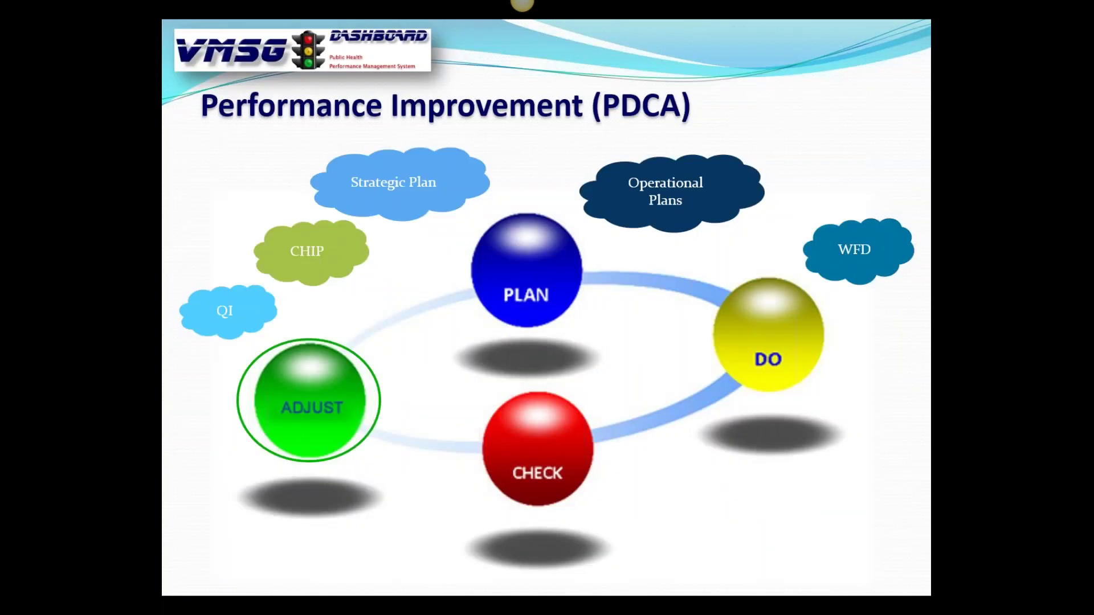
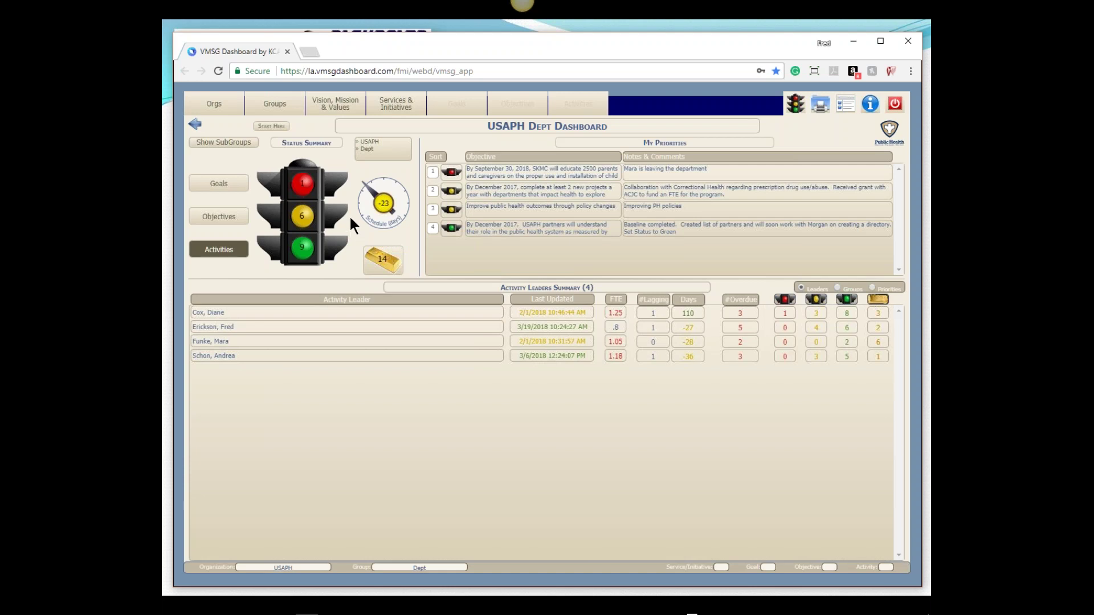
# - Open the red activities of the USAPH Dept dashboard and remove the fourth objective from My Priorities
pyautogui.click(302, 185)
pyautogui.moveTo(375, 298); pyautogui.dragTo(322, 299)
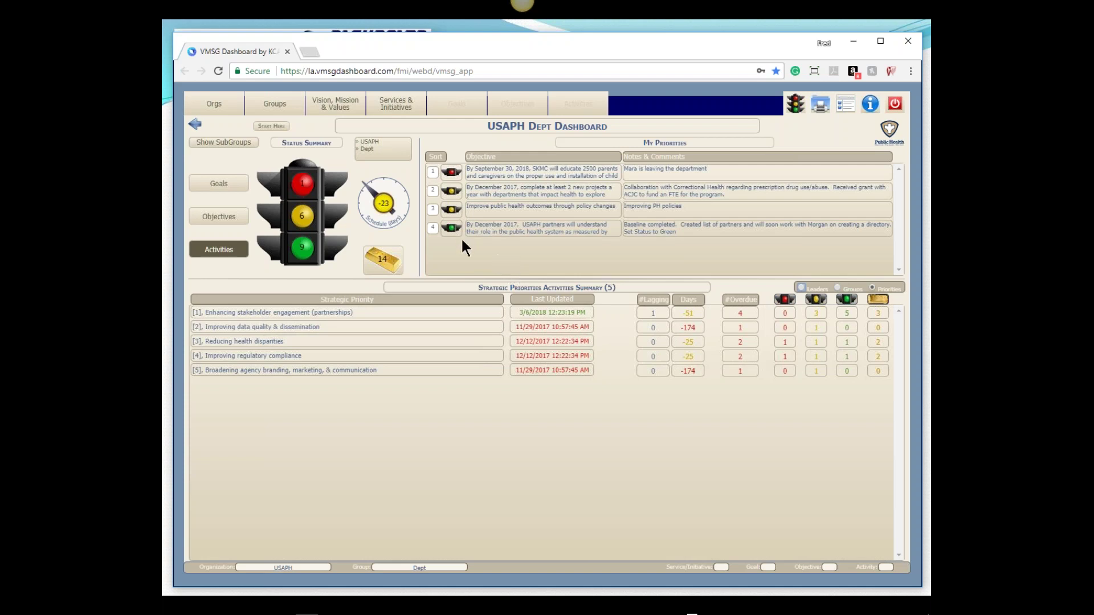
pyautogui.click(496, 234)
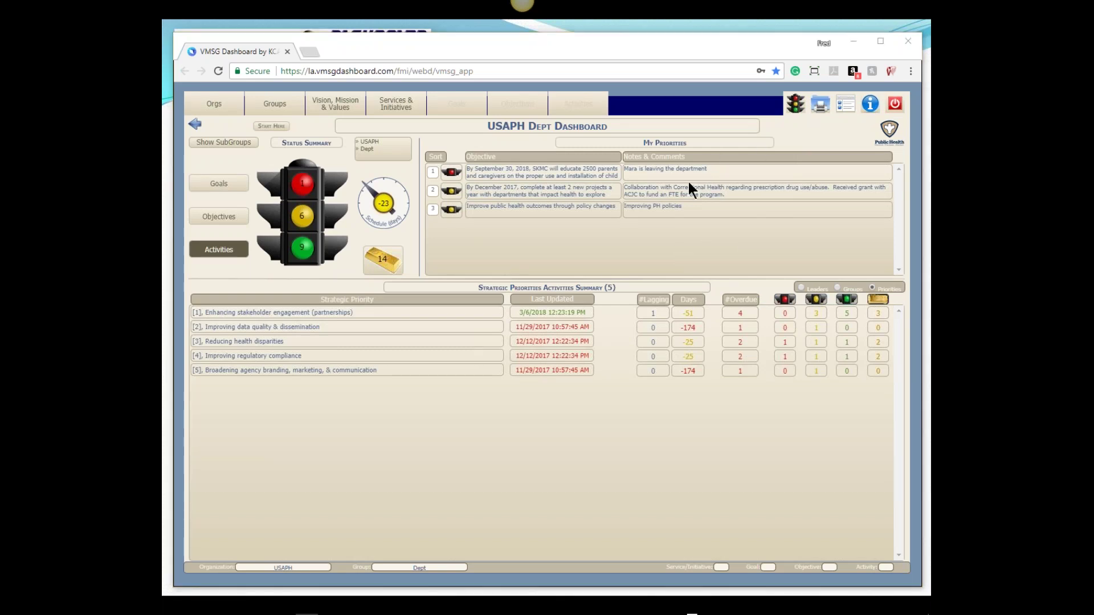
# - Switch to the slide show, highlight the Quantitative Measurement activity type and advance from Quick Update to the Activities Quick Update slide
pyautogui.hotkey('alt', 'Tab')
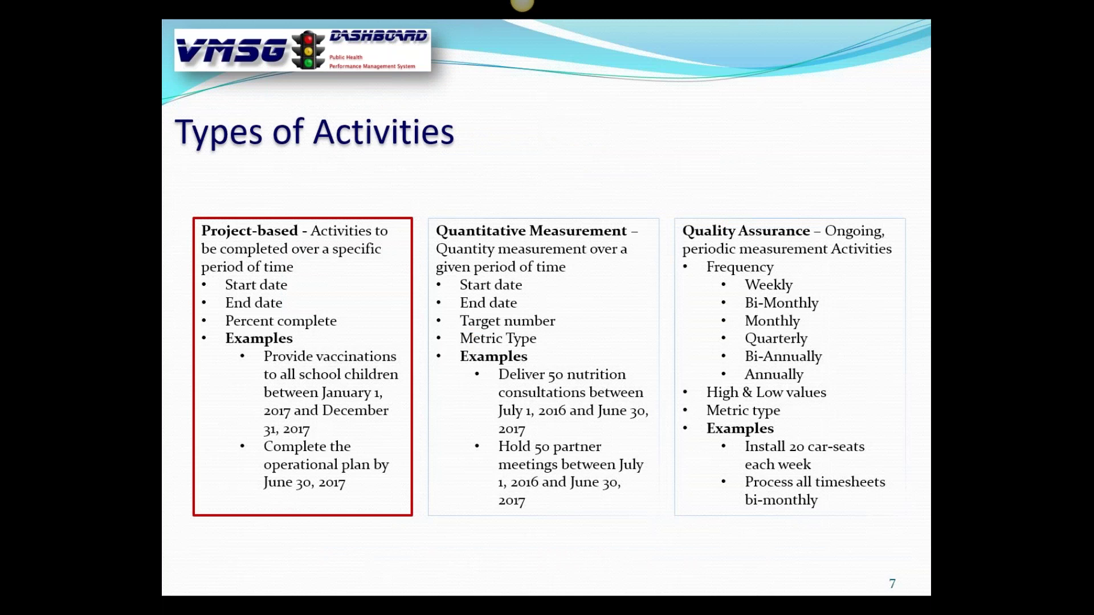
pyautogui.press('Right')
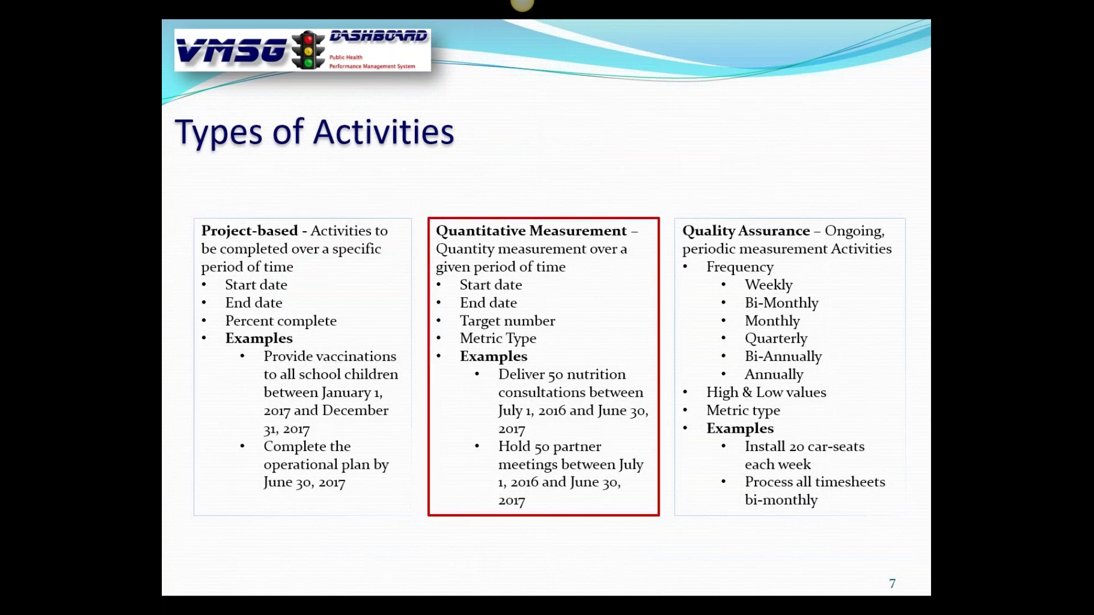
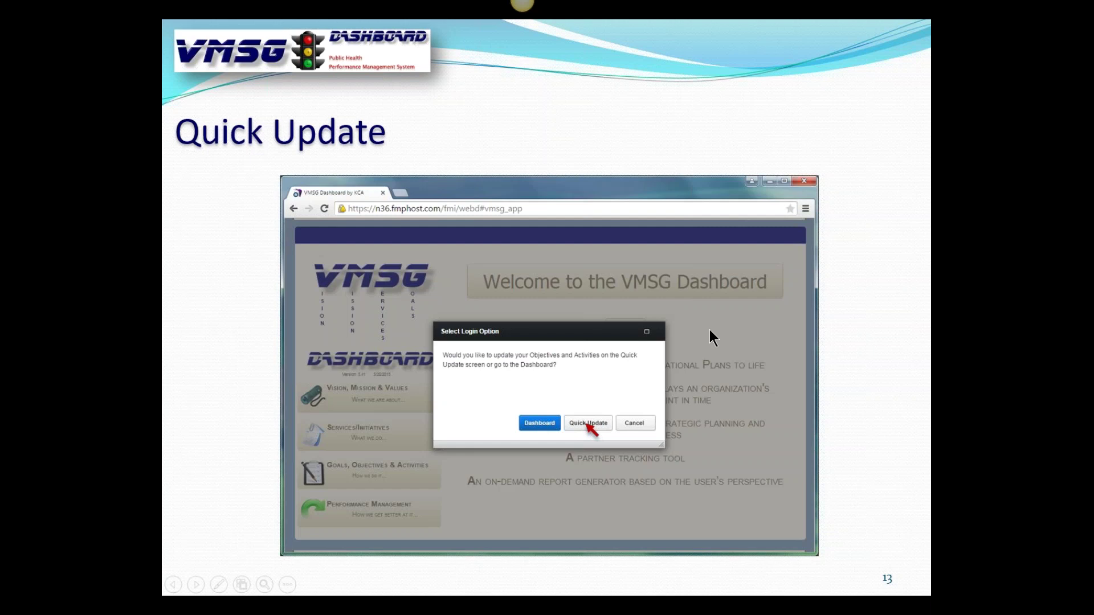
pyautogui.press('Right')
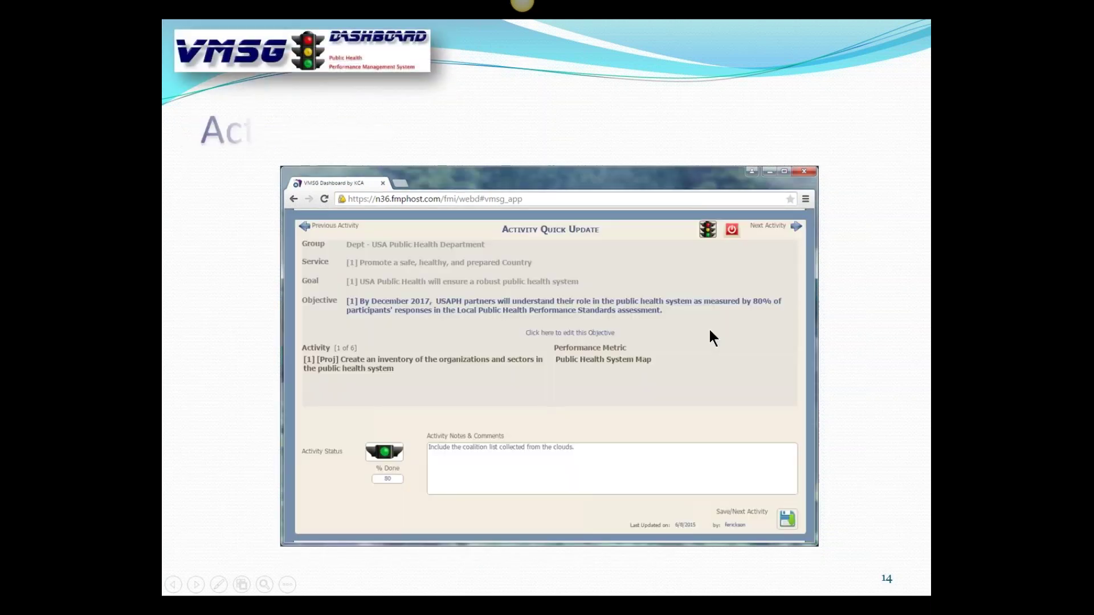
# - Switch back to the VMSG Dashboard and open Quick Update for objectives and activities
pyautogui.hotkey('alt', 'Tab')
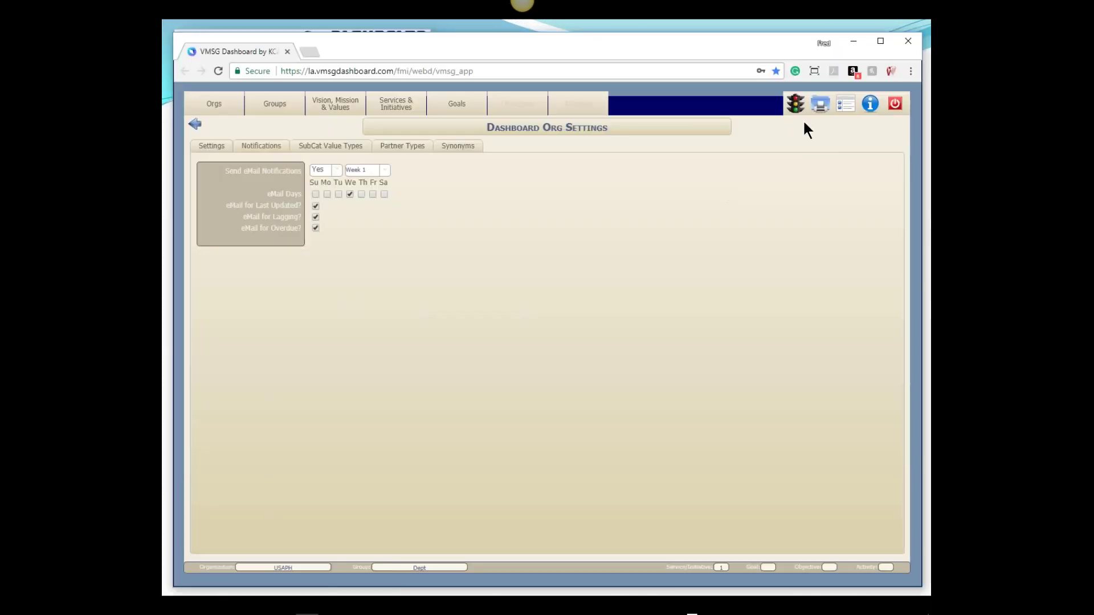
pyautogui.click(845, 106)
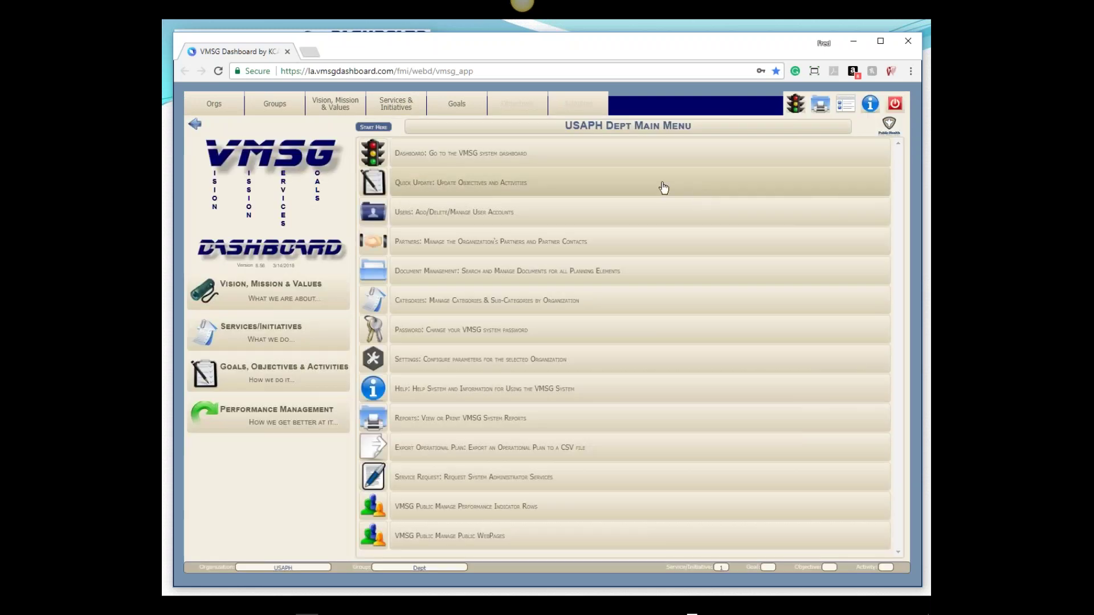
pyautogui.click(674, 186)
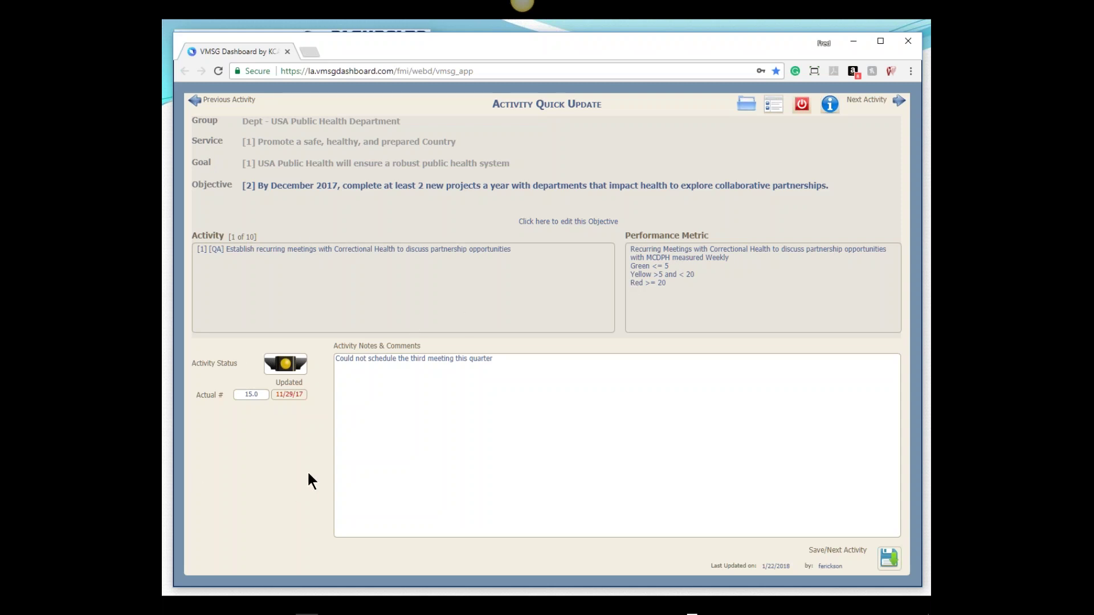
# - Save the first two activities in Quick Update, the Correctional Health meetings and healthcare policy changes, and move to the third
pyautogui.click(251, 395)
pyautogui.press('Return')
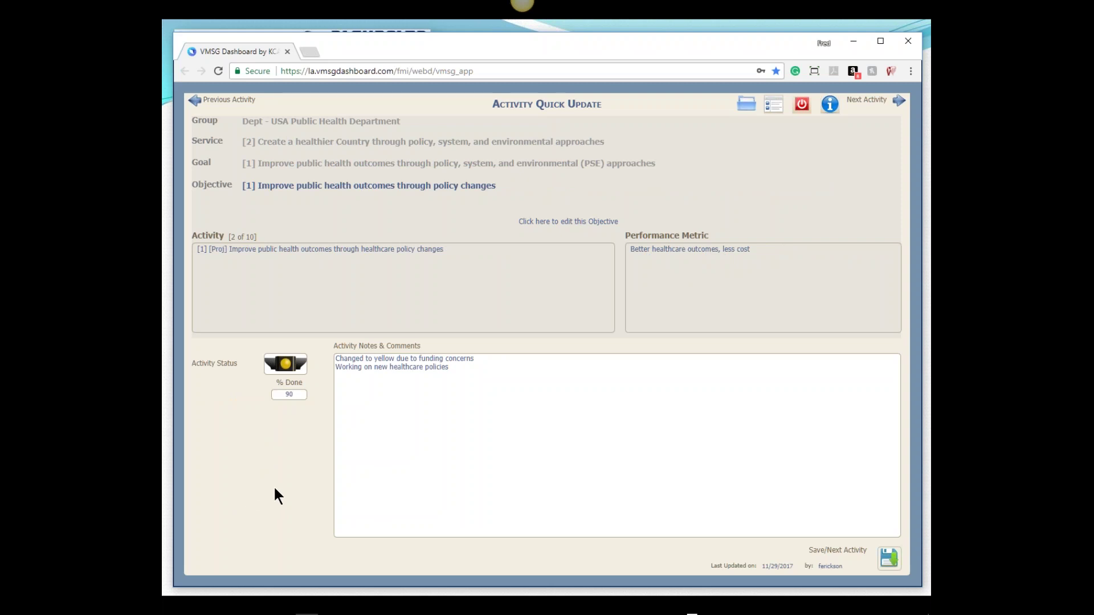
pyautogui.click(890, 562)
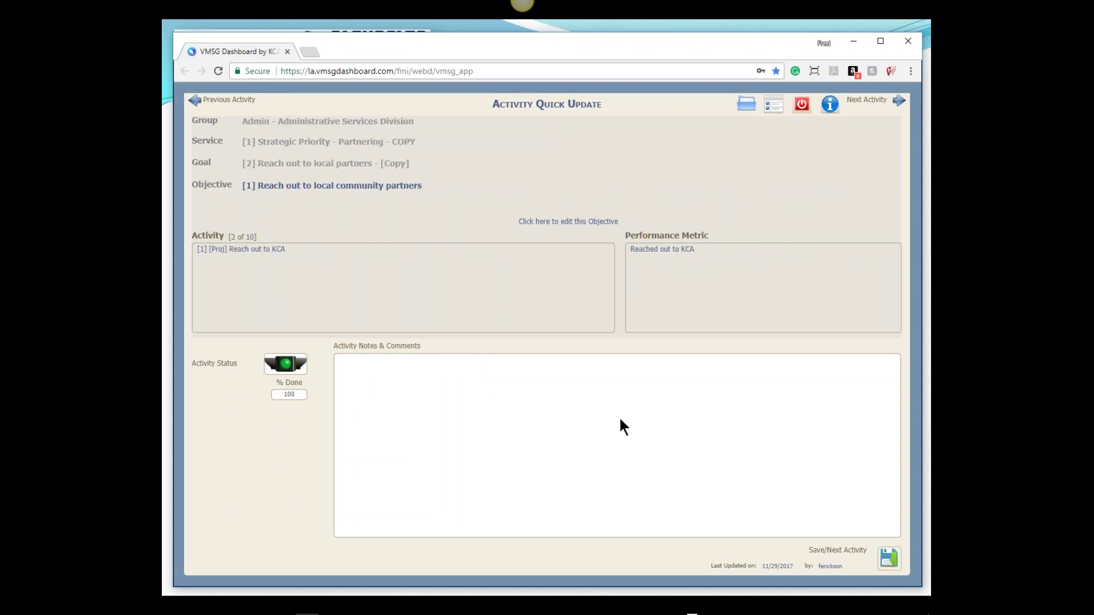
# - Switch to the slide show and advance past the Reports slide to the Operational Plan Report slide
pyautogui.hotkey('alt', 'Tab')
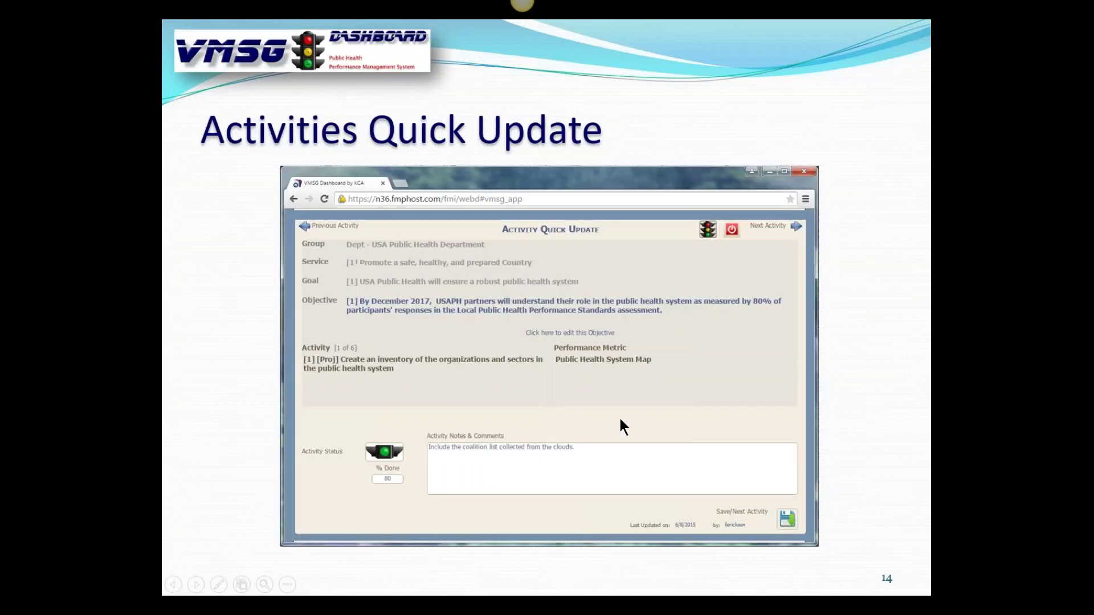
pyautogui.press('Right')
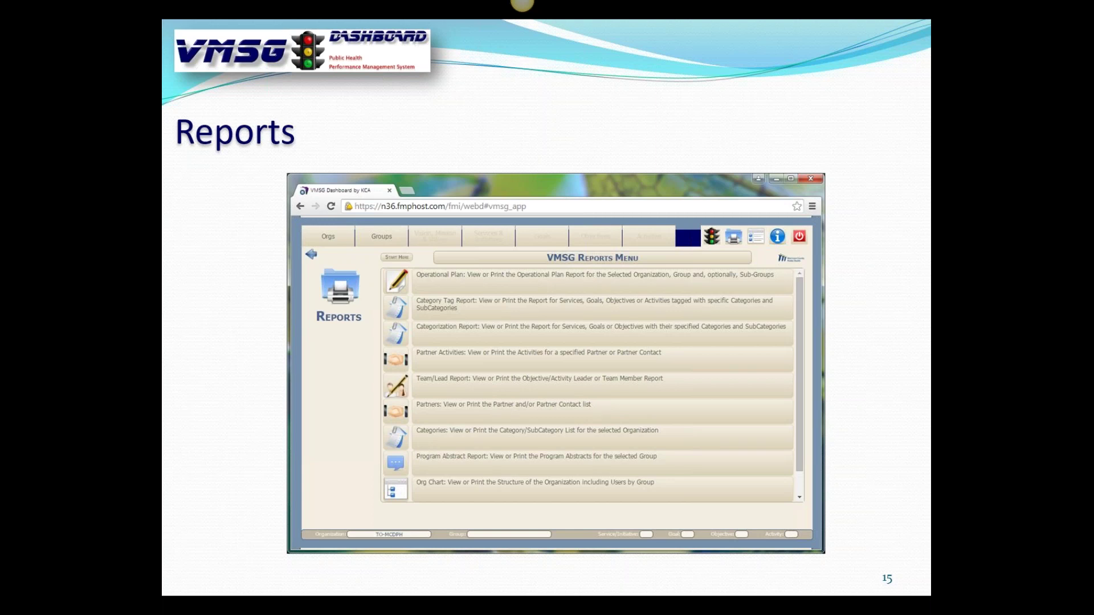
pyautogui.press('Right')
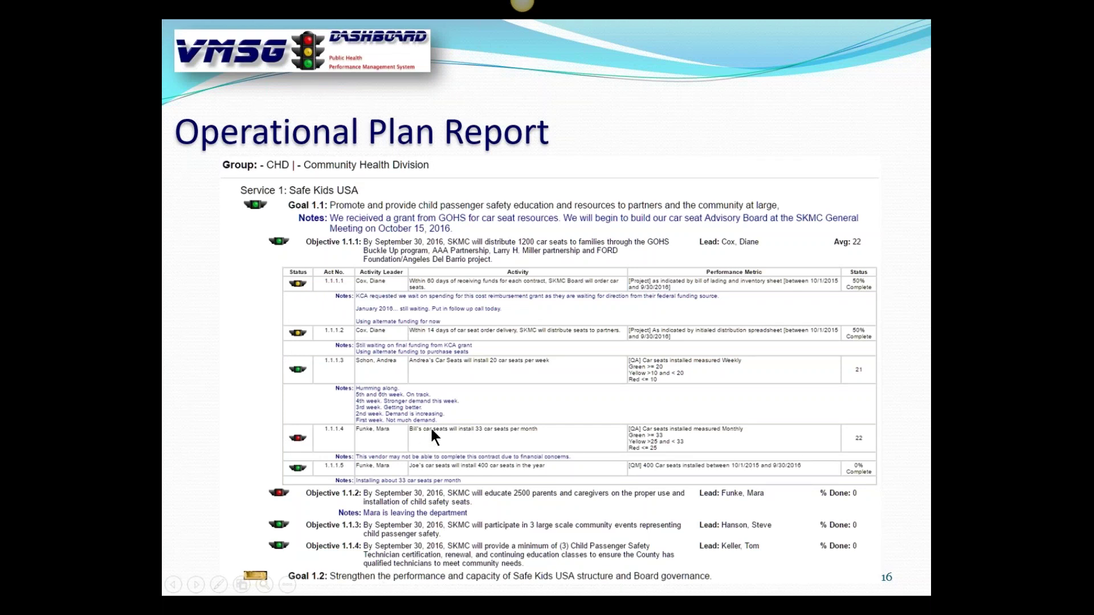
# - Switch back to the VMSG Dashboard, log out and log in as admin with the saved account password
pyautogui.hotkey('alt', 'Tab')
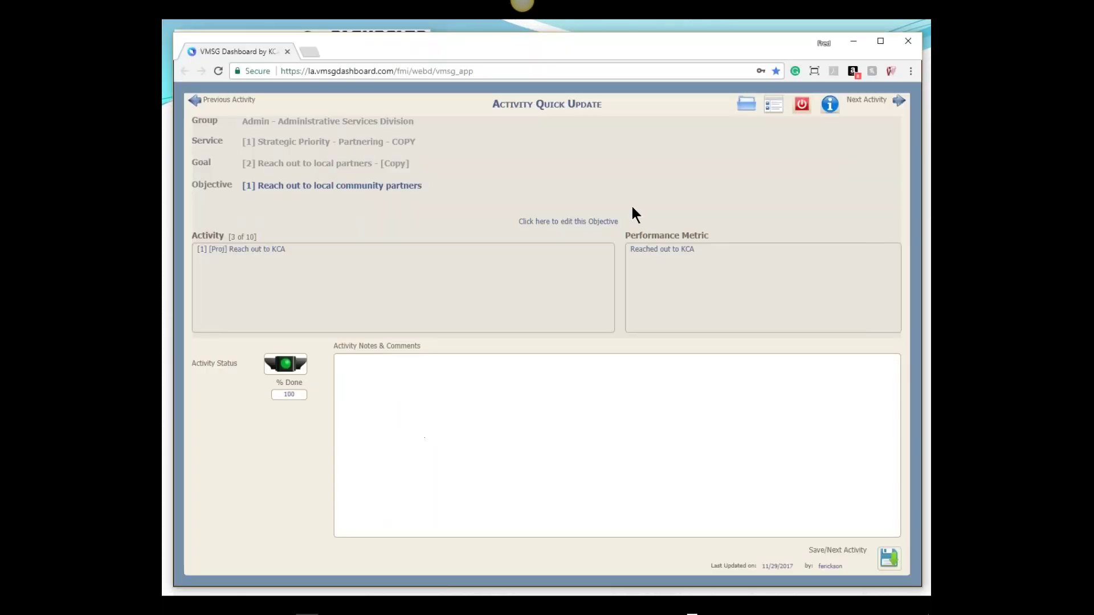
pyautogui.click(801, 105)
pyautogui.click(646, 367)
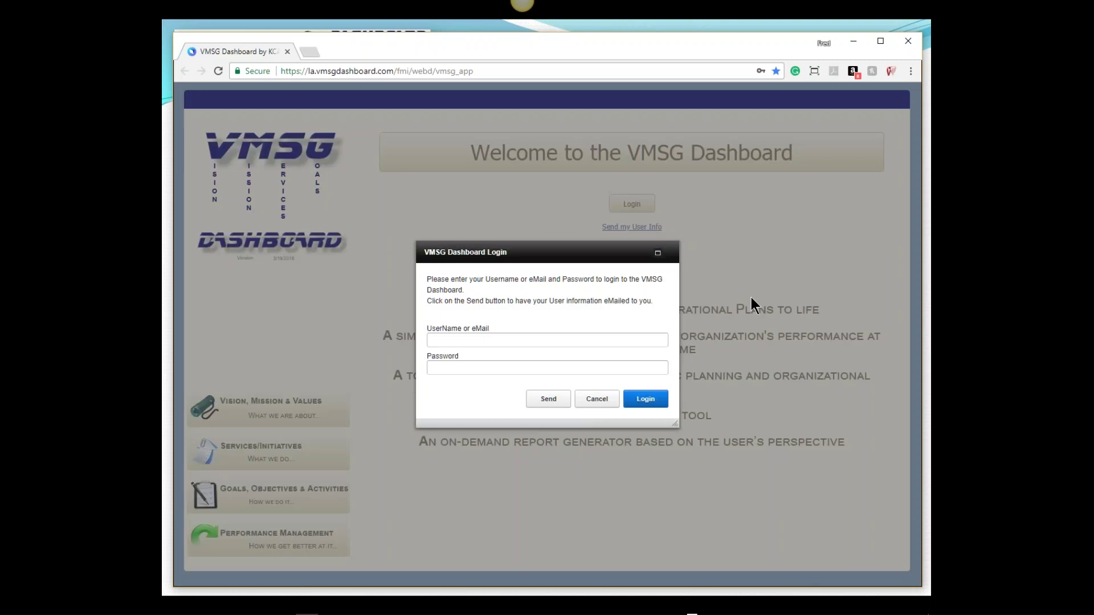
pyautogui.doubleClick(479, 342)
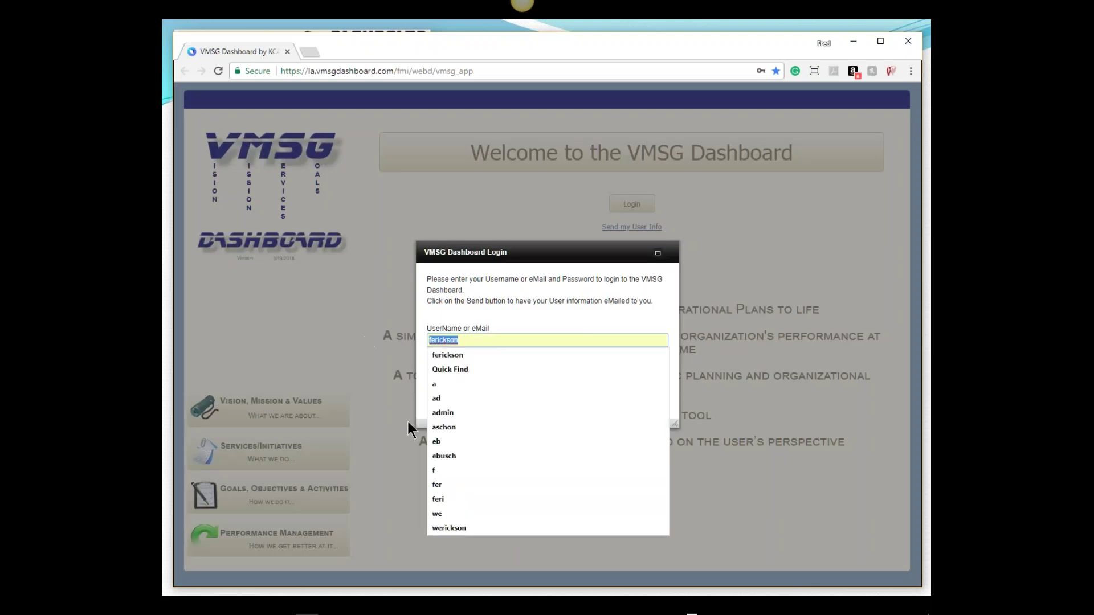
pyautogui.click(441, 412)
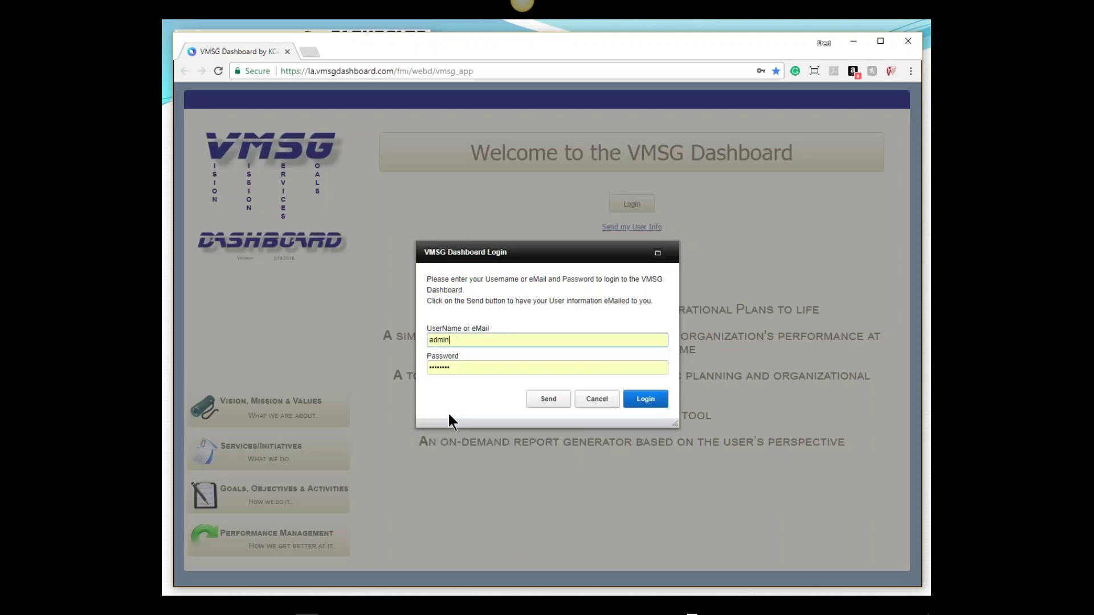
pyautogui.click(643, 399)
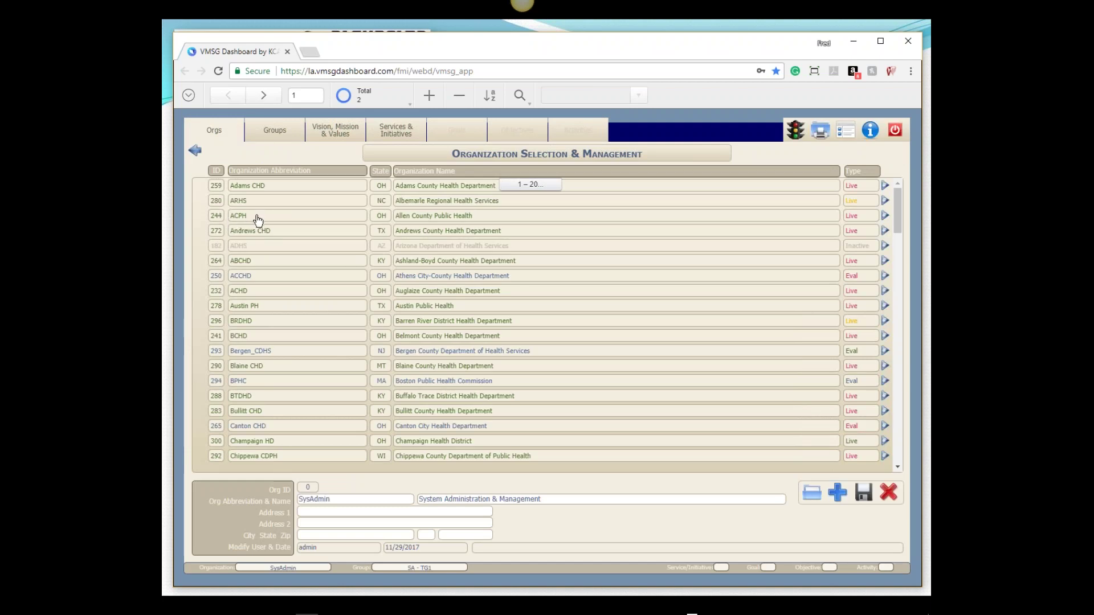
# - Select the USAPH (USA Public Health) organization in the organization list
pyautogui.scroll(-15, 260, 223)
pyautogui.scroll(-10, 268, 229)
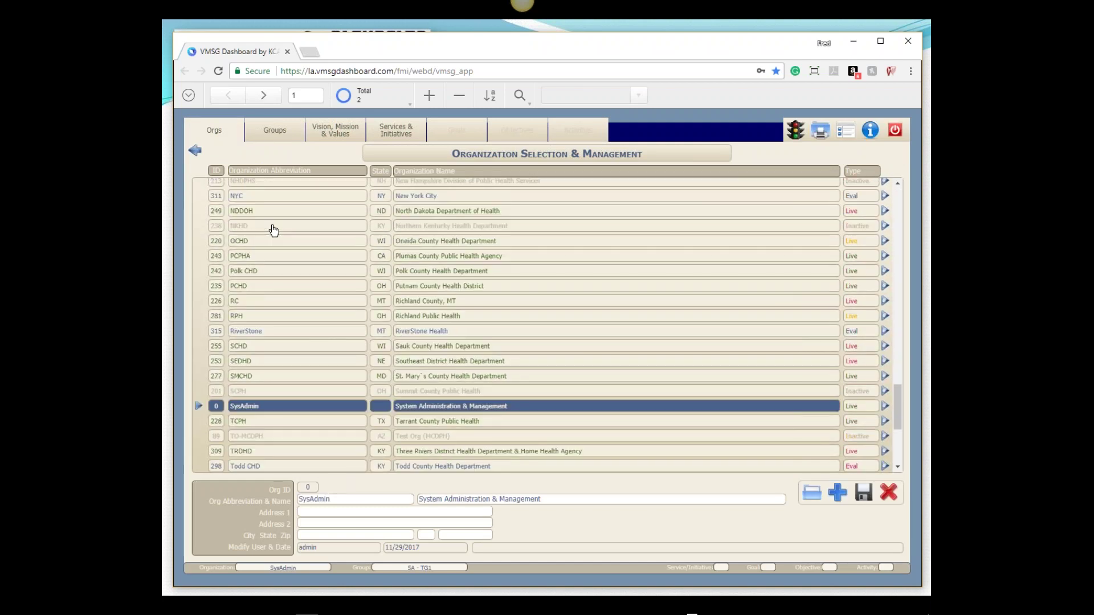
pyautogui.scroll(-3, 279, 302)
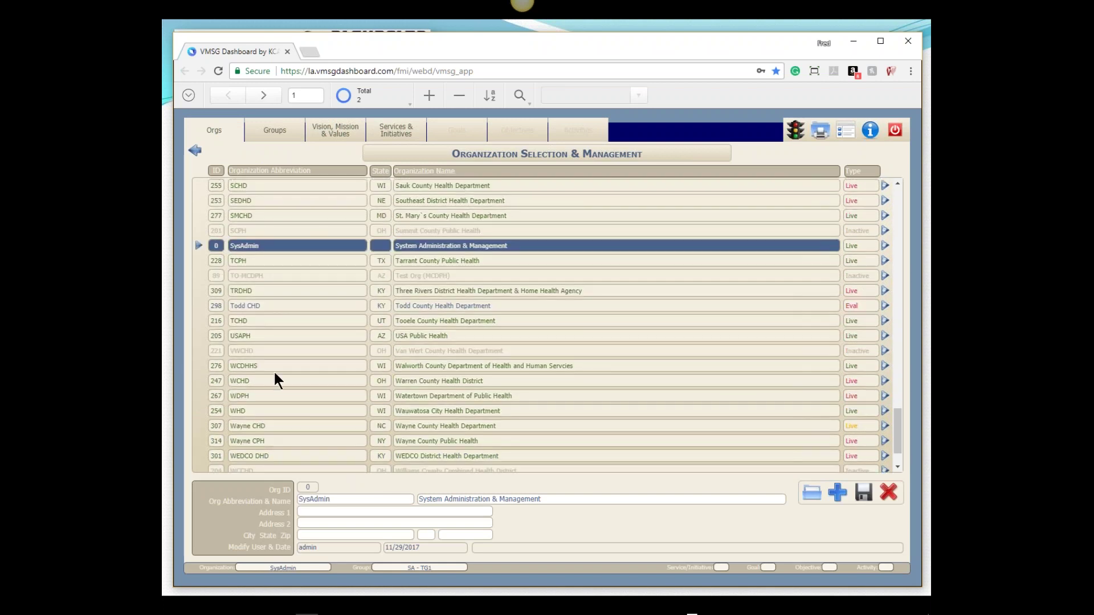
pyautogui.click(246, 338)
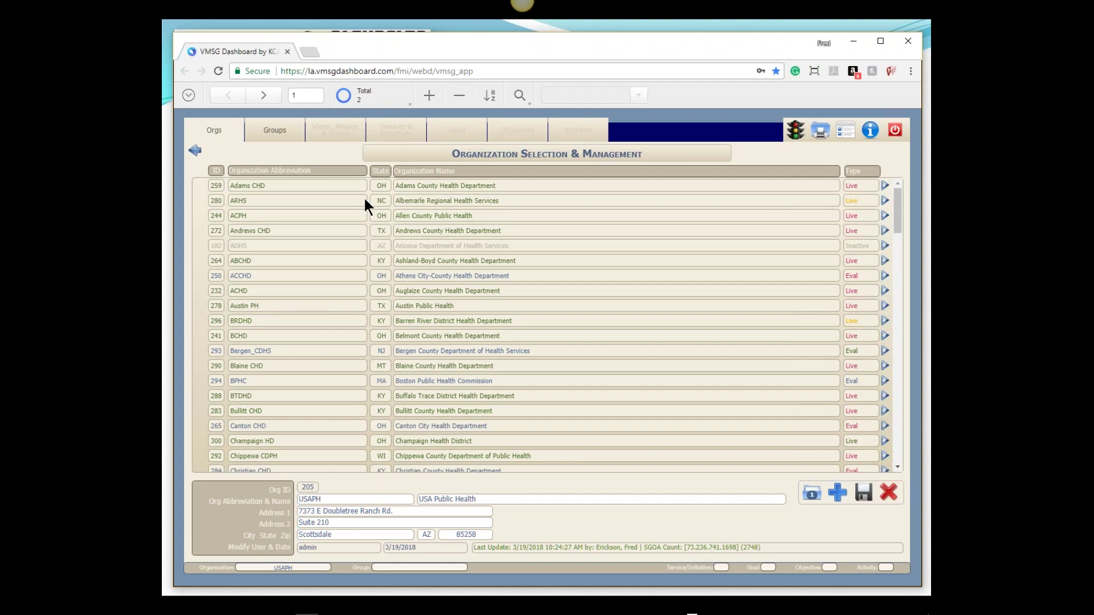
# - Try to generate the Operational Plan report for the Dept group, including data from hidden services
pyautogui.click(282, 130)
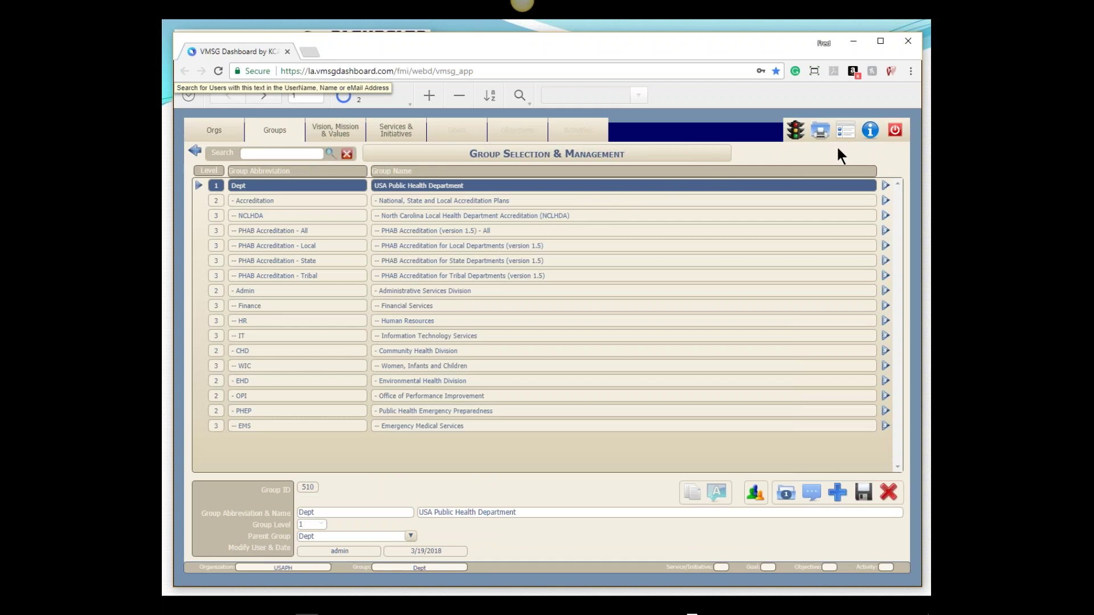
pyautogui.click(821, 131)
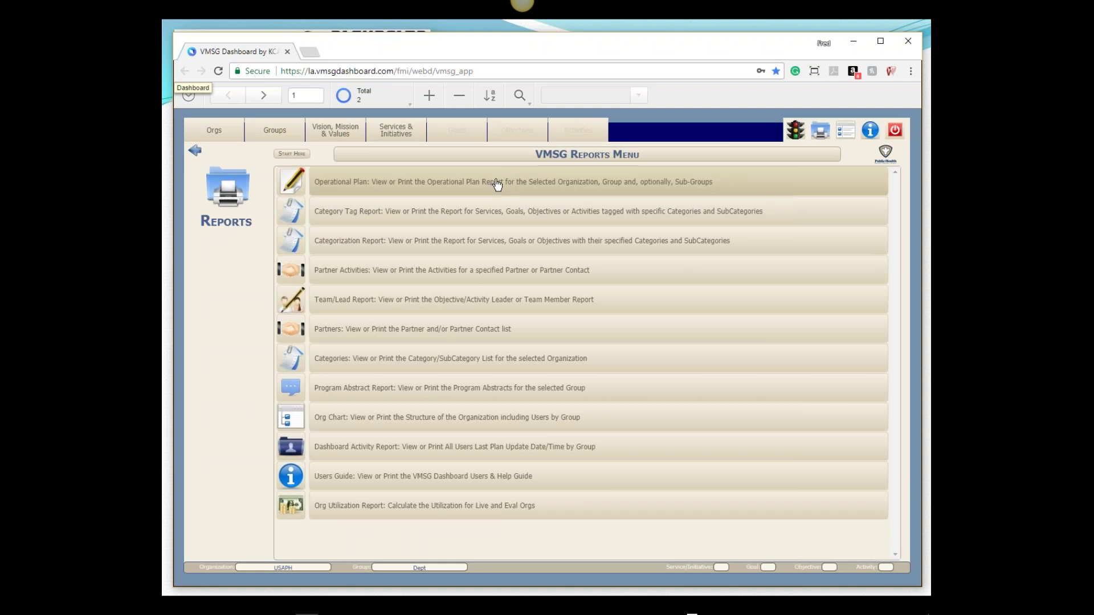
pyautogui.click(498, 184)
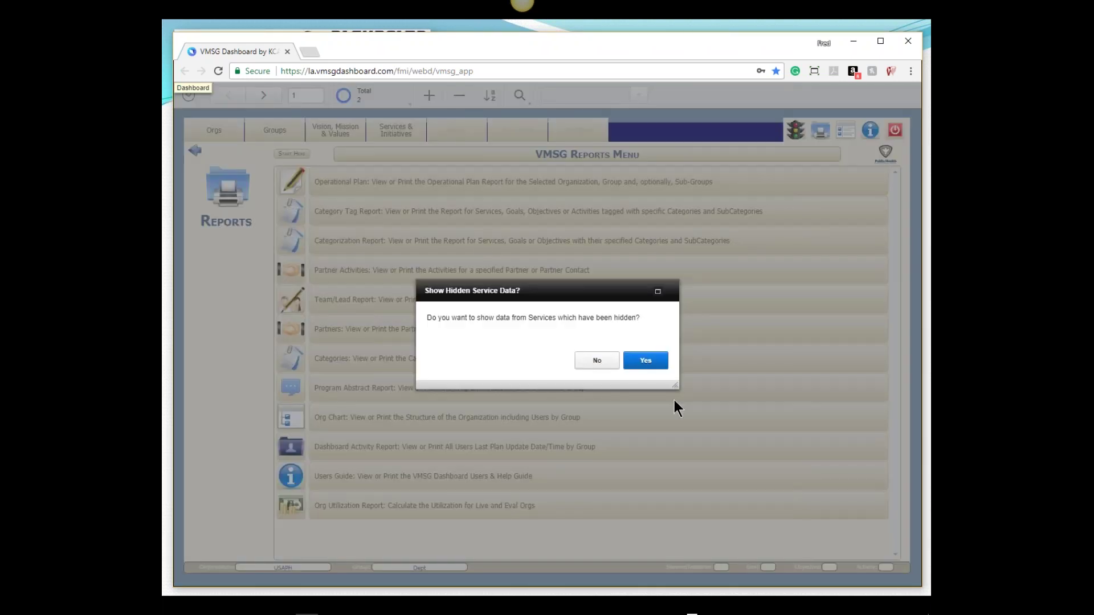
pyautogui.click(628, 365)
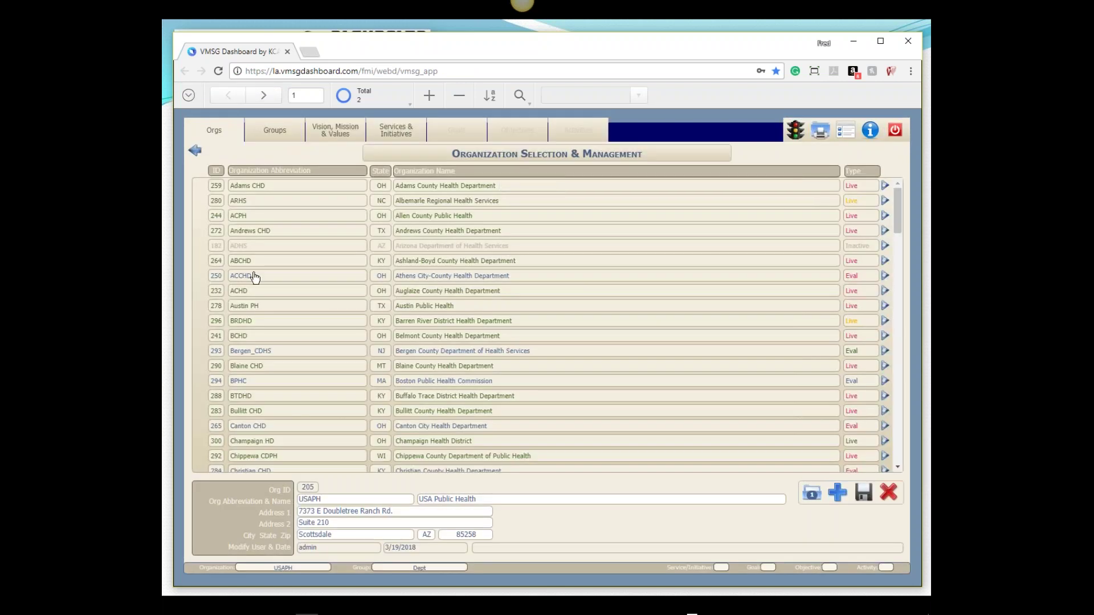
# - Select the FDOH (Florida Department of Health) organization and its Dept (Department of Health) group
pyautogui.scroll(-1, 255, 277)
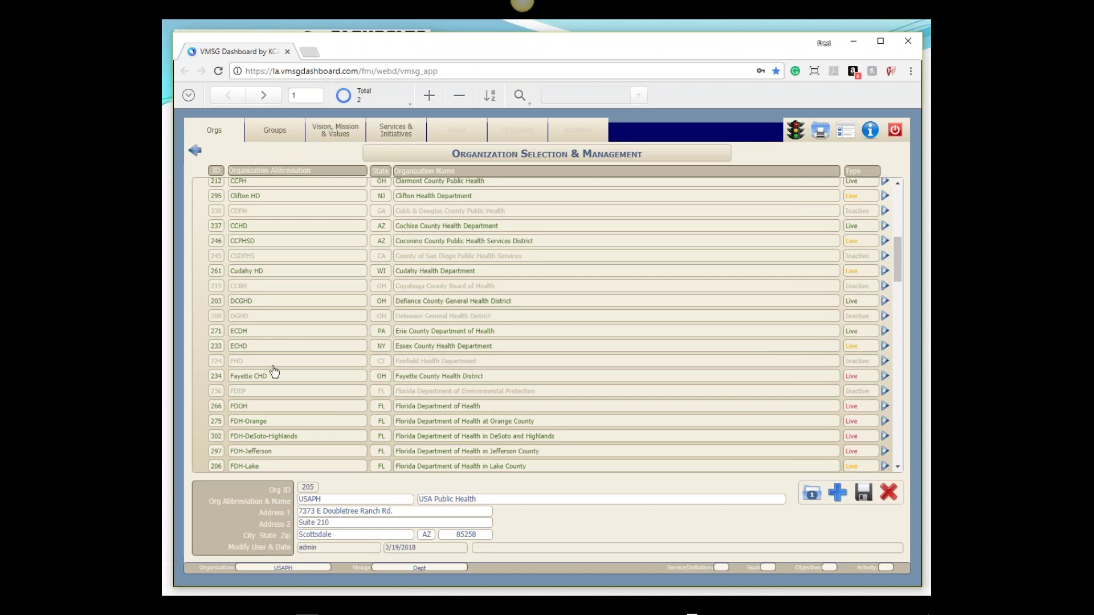
pyautogui.click(297, 405)
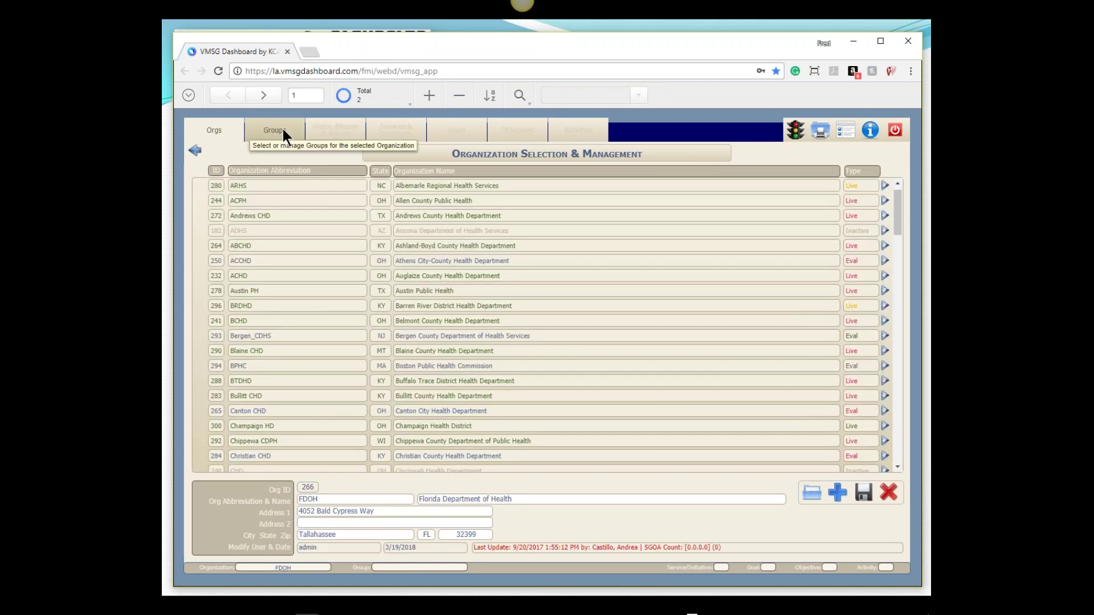
pyautogui.click(282, 135)
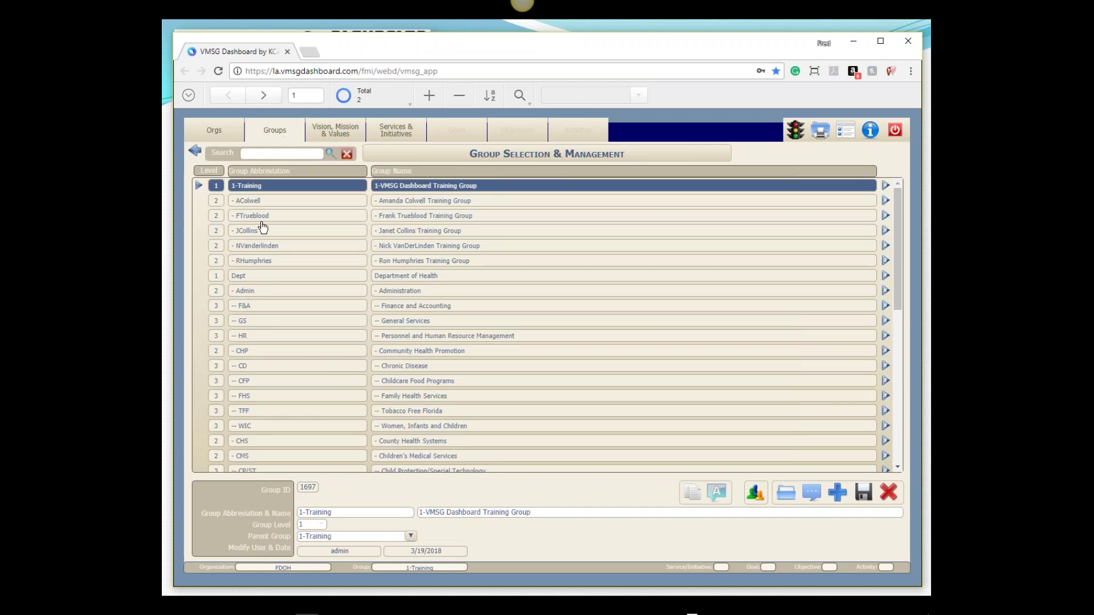
pyautogui.click(251, 276)
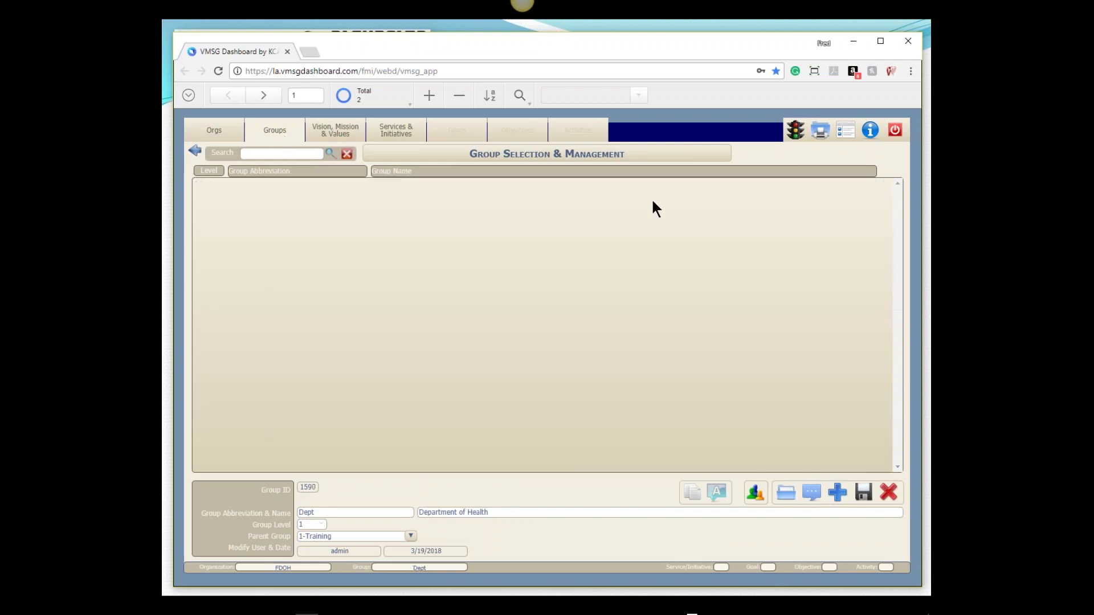
# - Generate the Operational Plan report for the selected group and highlight the heading line naming the organization and group
pyautogui.click(820, 126)
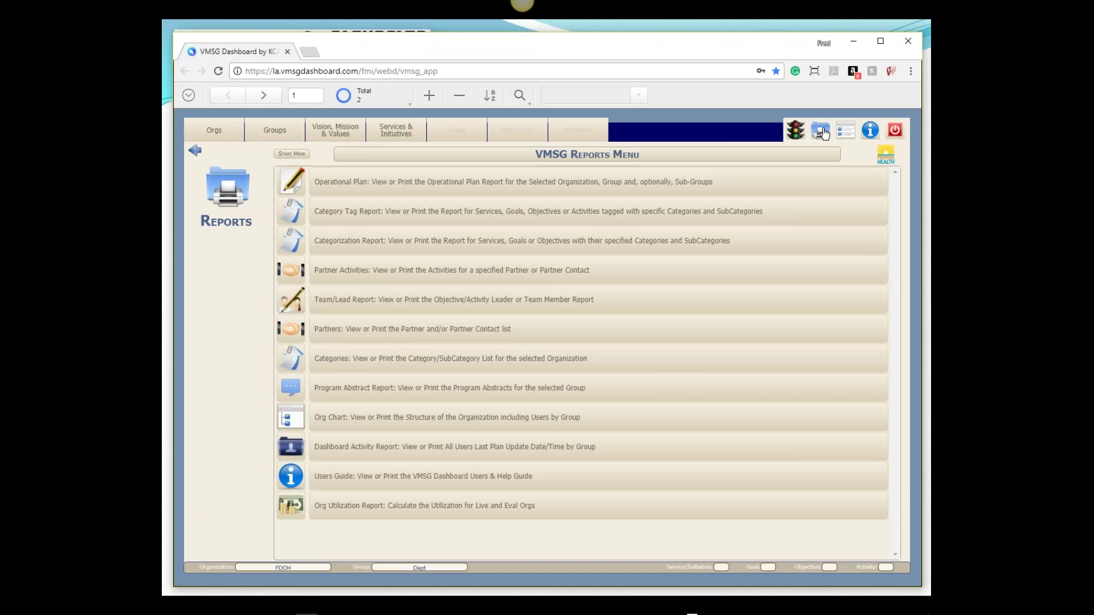
pyautogui.click(504, 184)
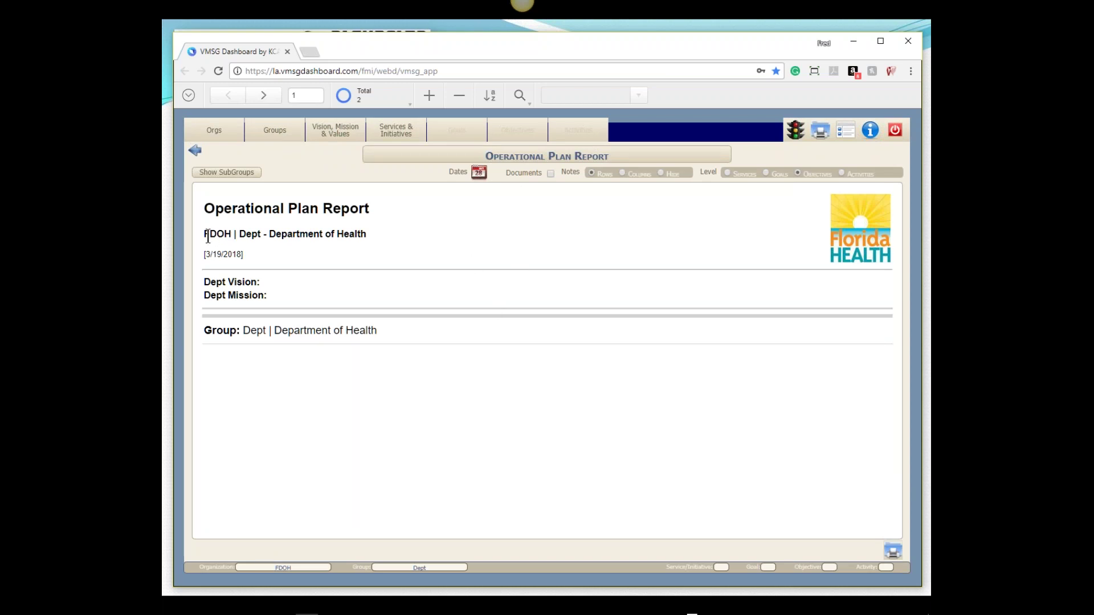
pyautogui.moveTo(204, 234); pyautogui.dragTo(362, 236)
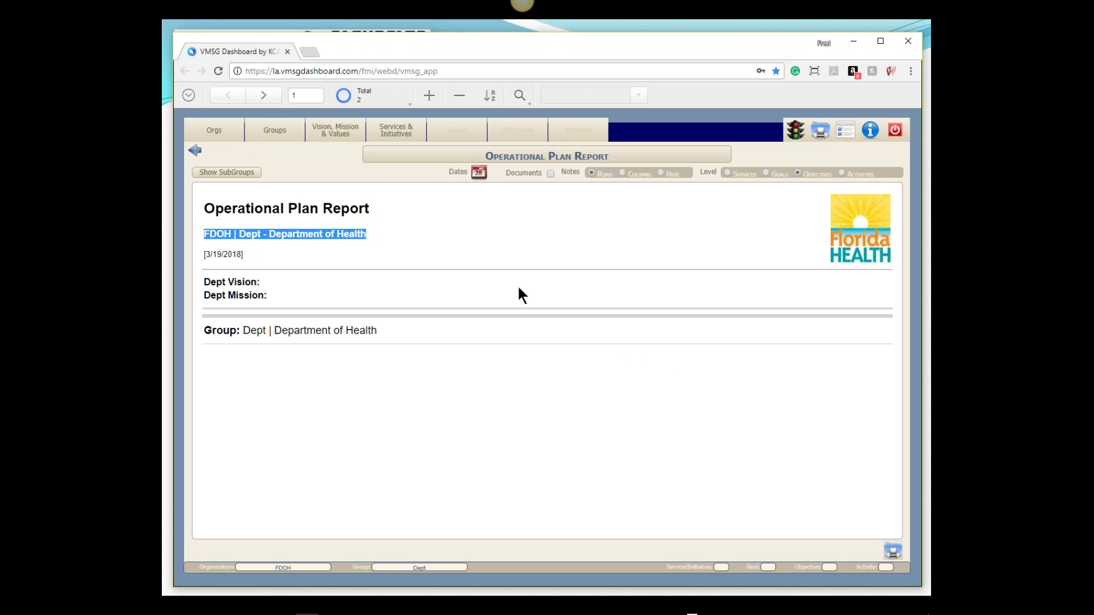
# - Include all sub-groups in the Operational Plan report and look through the listed groups from start to end
pyautogui.click(244, 175)
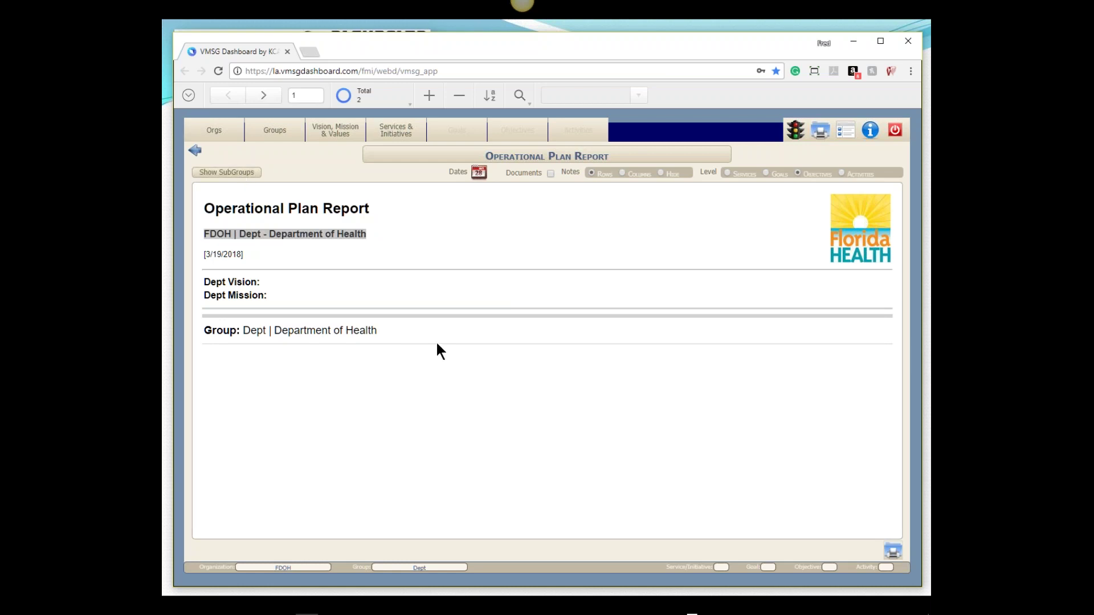
pyautogui.scroll(-5, 452, 332)
pyautogui.scroll(-15, 450, 330)
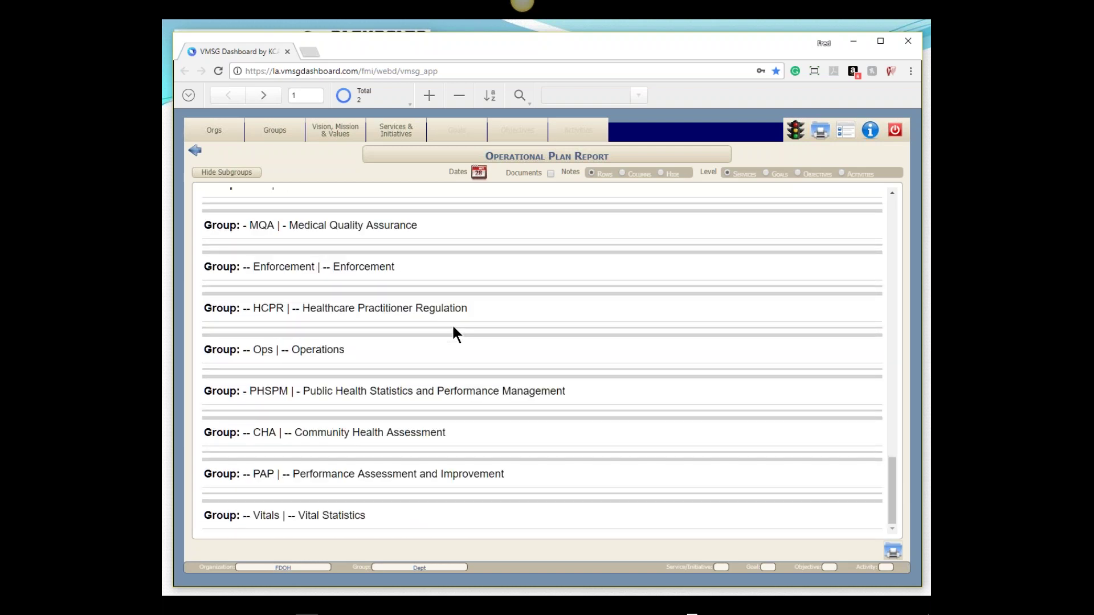
pyautogui.scroll(20, 455, 329)
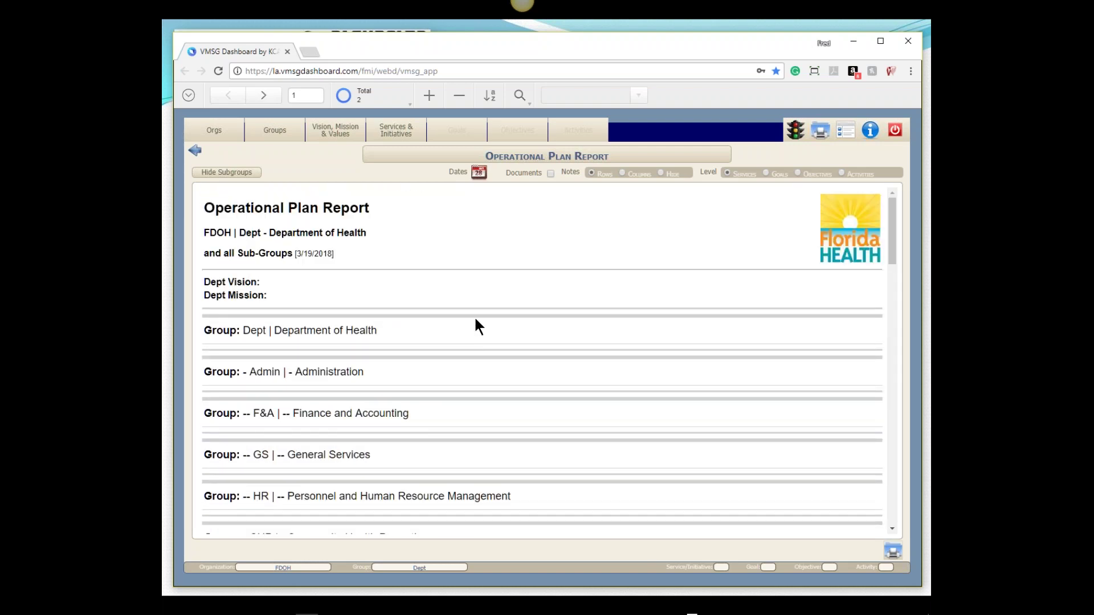
# - Log out, log back in with the presenter's own username and saved account password, and continue to the Main Menu
pyautogui.click(894, 130)
pyautogui.click(654, 361)
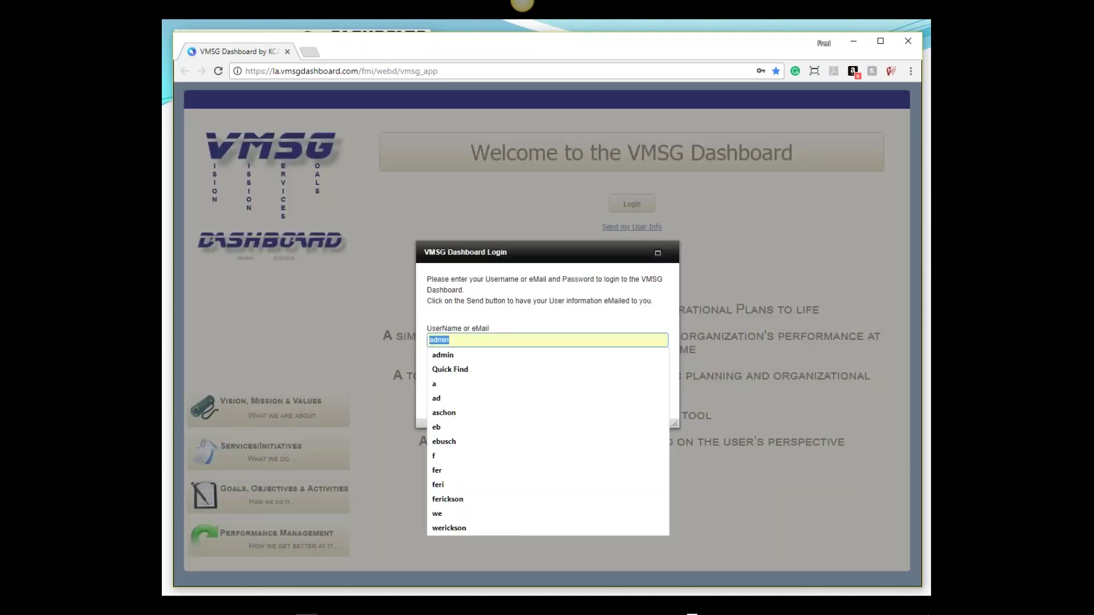
pyautogui.click(437, 499)
pyautogui.click(655, 398)
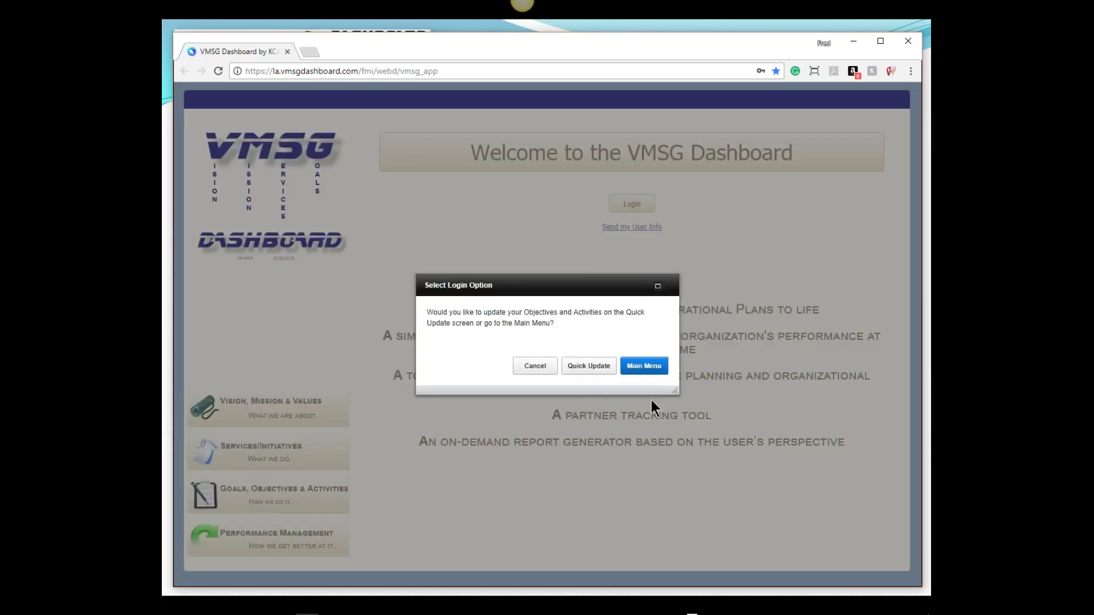
pyautogui.click(660, 366)
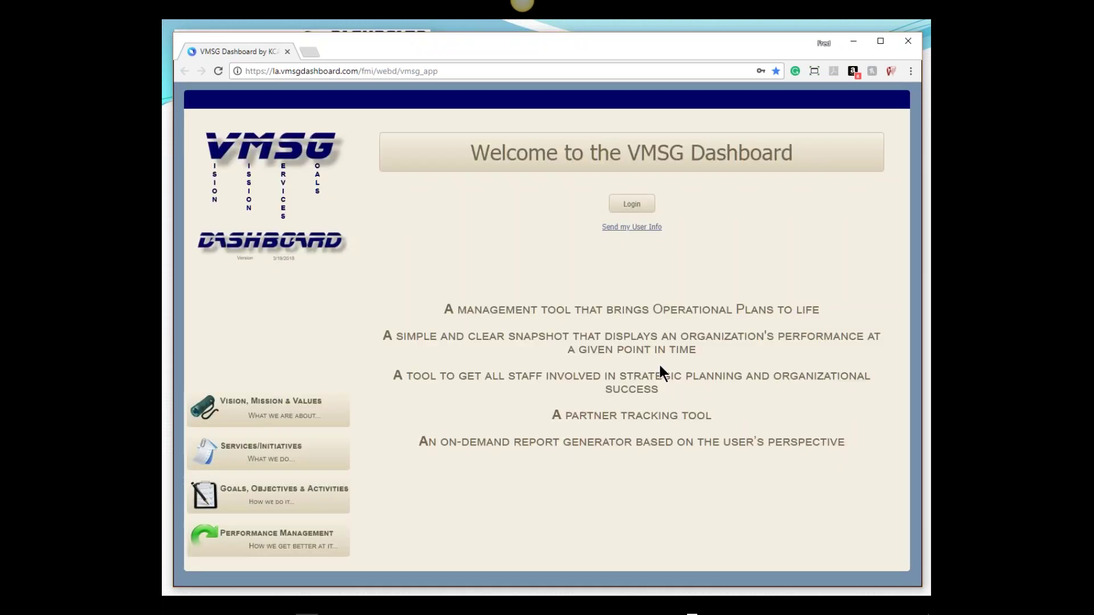
# - Switch to the slide show, advance to the VMSG Public slide and open its linked Performance Indicators web page
pyautogui.hotkey('alt', 'Tab')
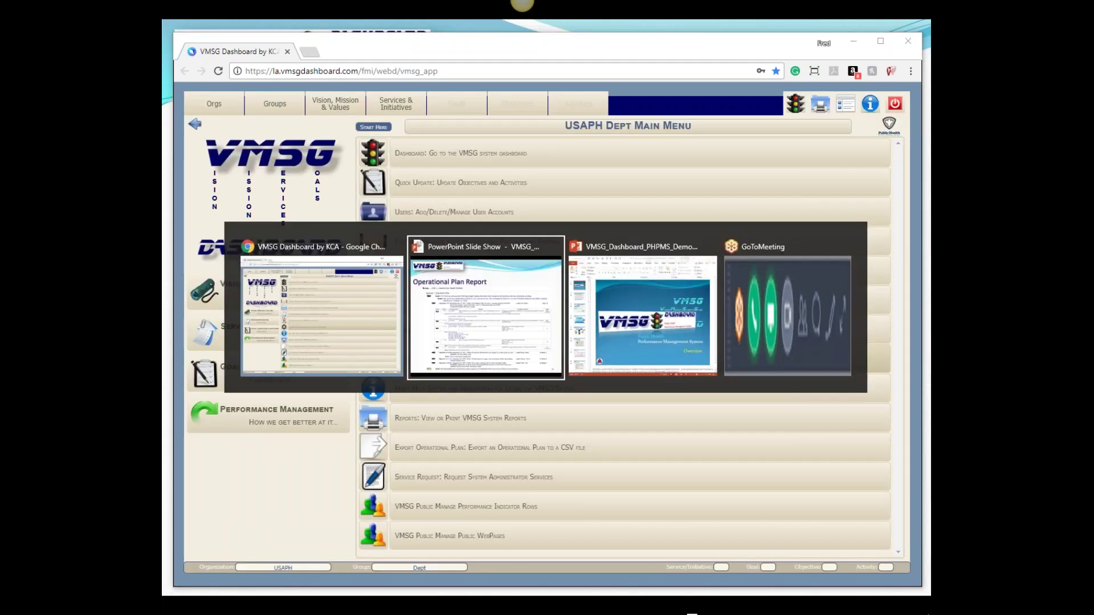
pyautogui.press('Right')
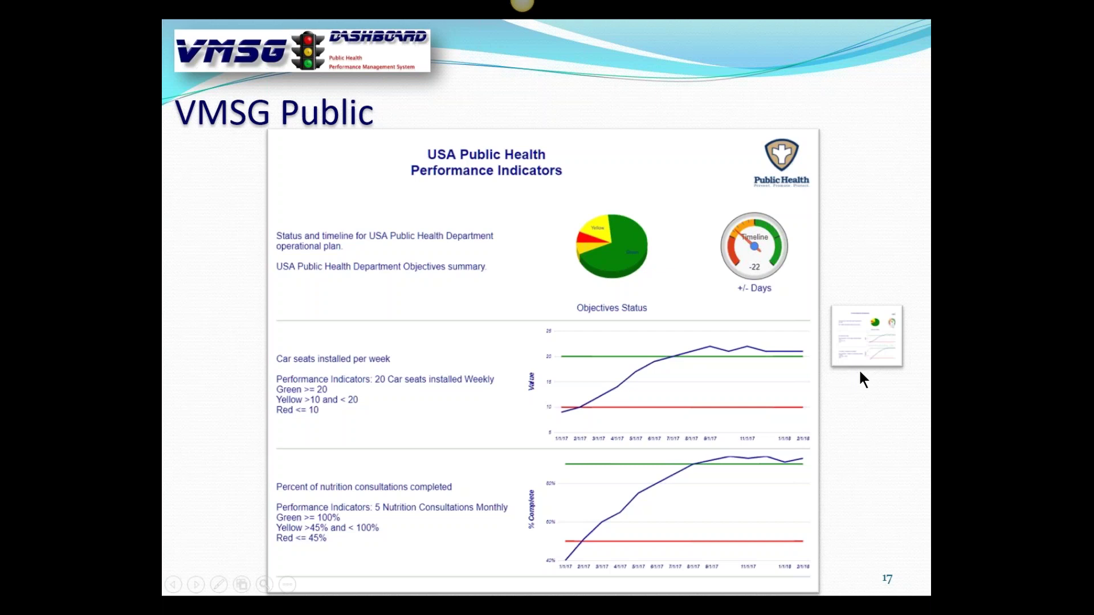
pyautogui.click(877, 346)
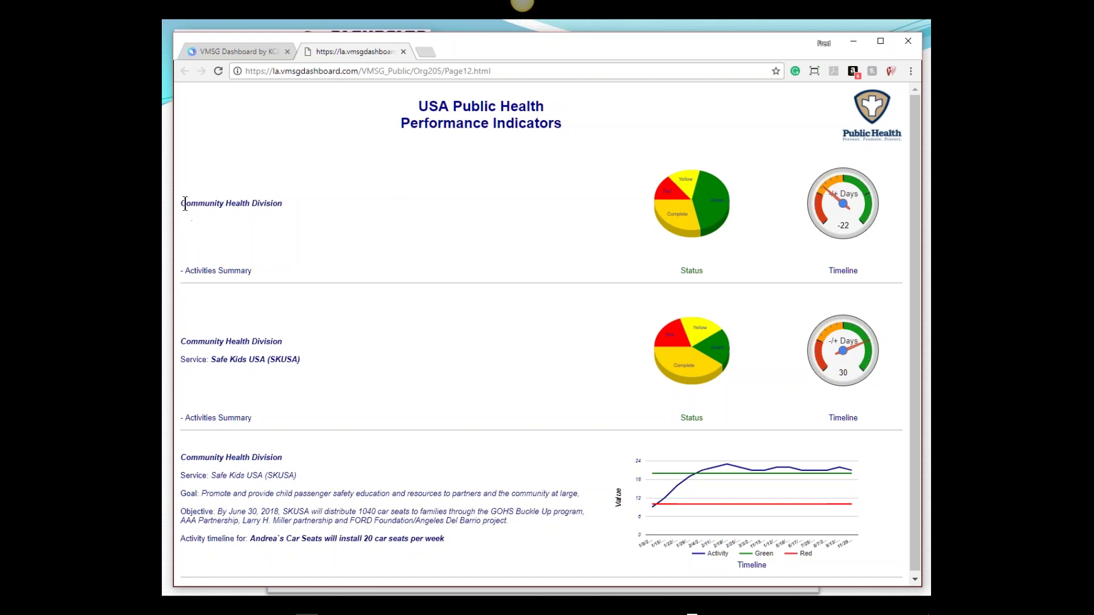
# - Examine the Community Health Division and Safe Kids USA (SKUSA) indicators, the car seat activity chart and the page's web address
pyautogui.moveTo(183, 205); pyautogui.dragTo(284, 204)
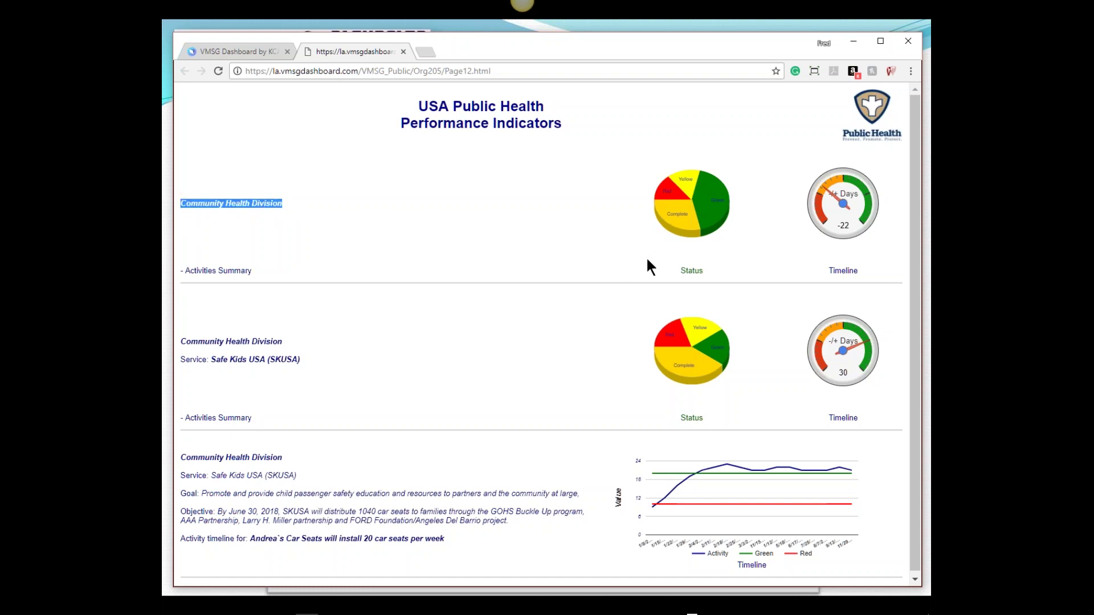
pyautogui.moveTo(696, 232)
pyautogui.moveTo(684, 173)
pyautogui.click(276, 202)
pyautogui.moveTo(302, 363); pyautogui.dragTo(213, 364)
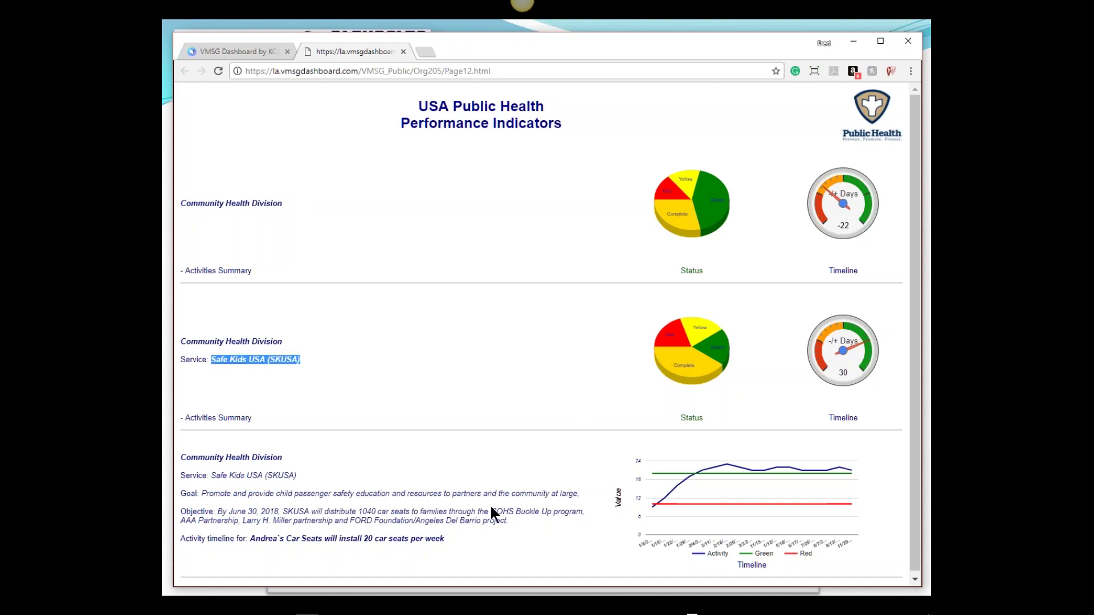
pyautogui.moveTo(679, 483)
pyautogui.moveTo(727, 464)
pyautogui.moveTo(779, 468)
pyautogui.click(509, 74)
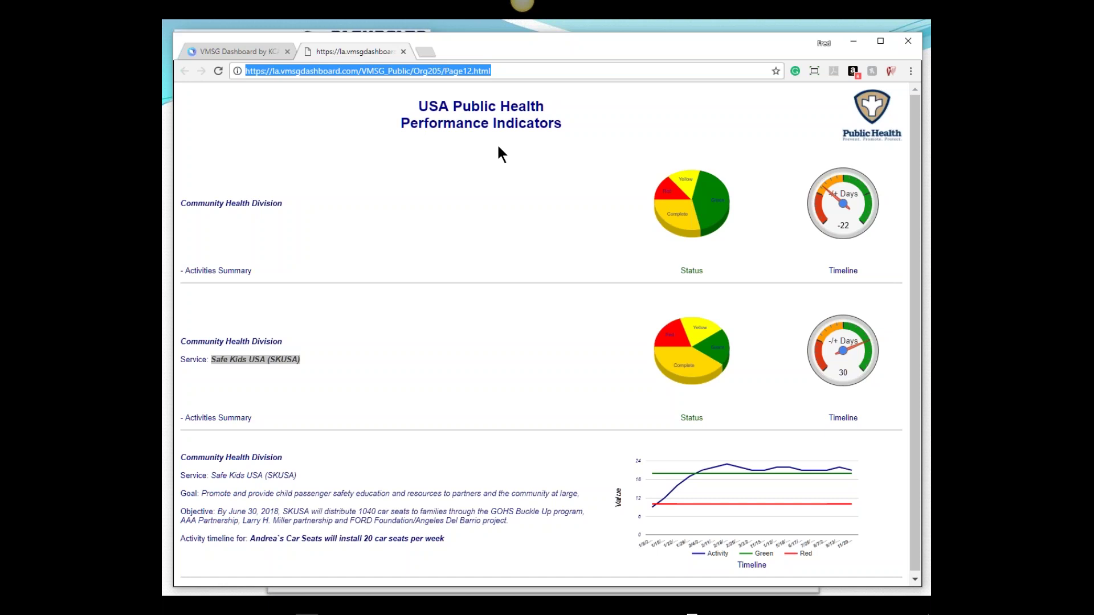
# - Advance the slide show to the Accreditation Project Plan slide, and switch back to the VMSG Dashboard main menu in the browser
pyautogui.hotkey('alt', 'Tab')
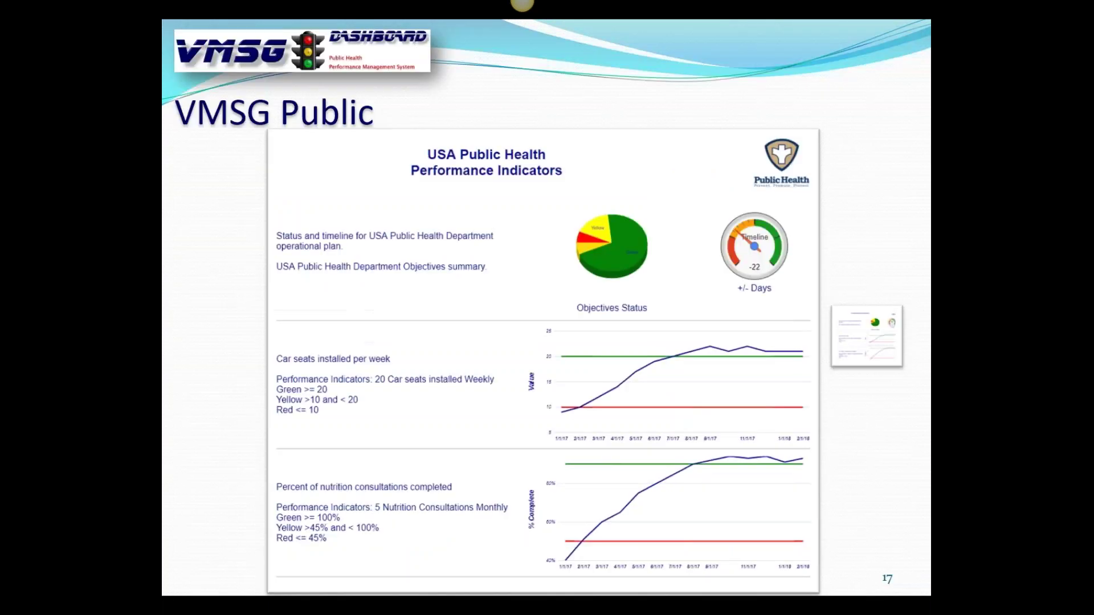
pyautogui.press('Right')
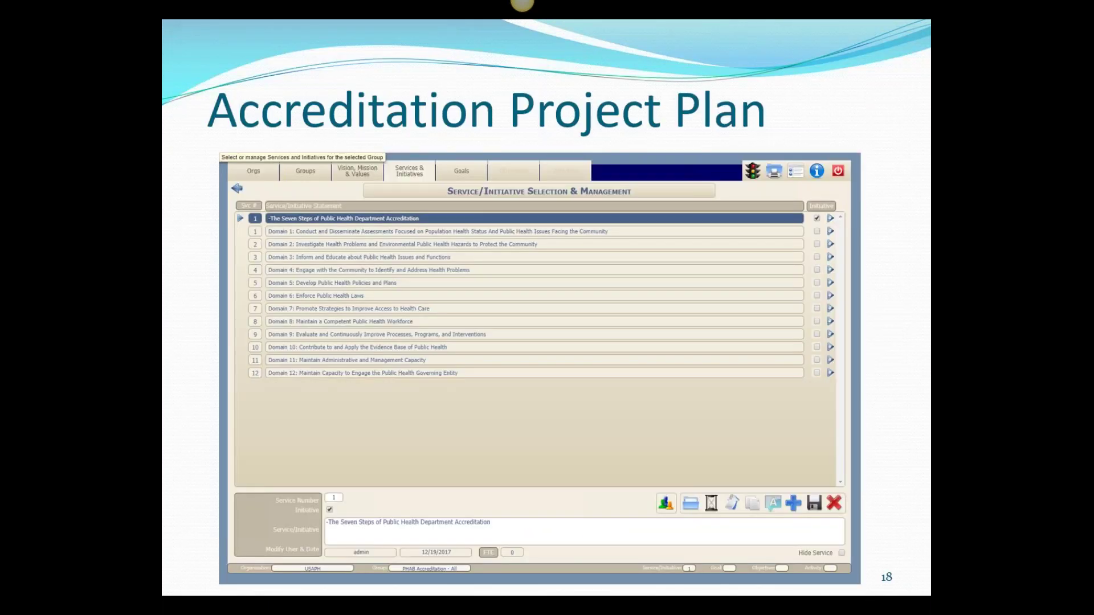
pyautogui.hotkey('alt', 'Tab')
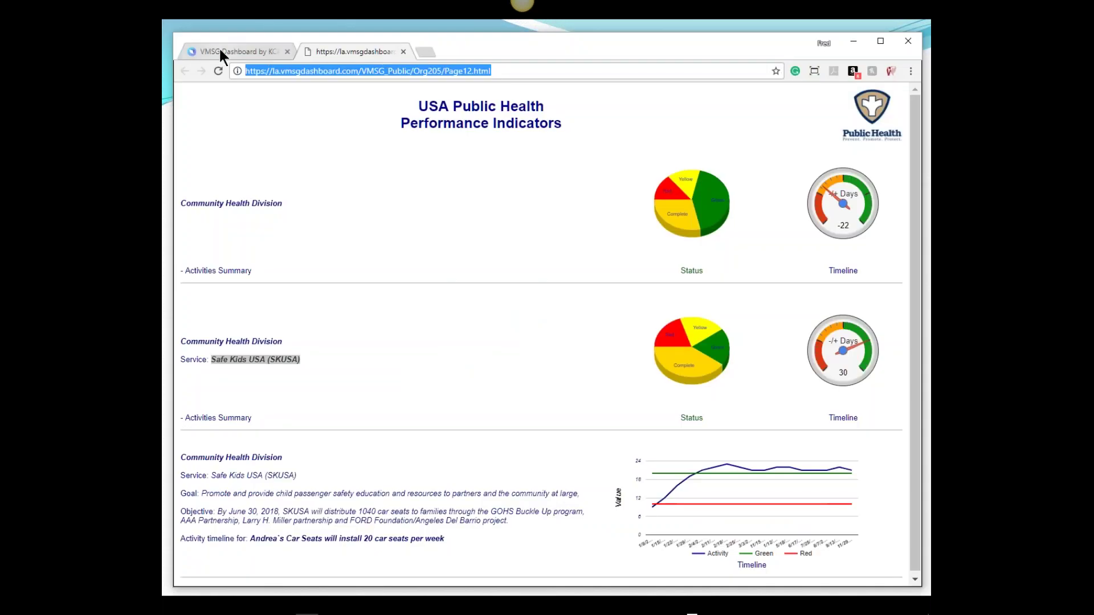
pyautogui.click(220, 50)
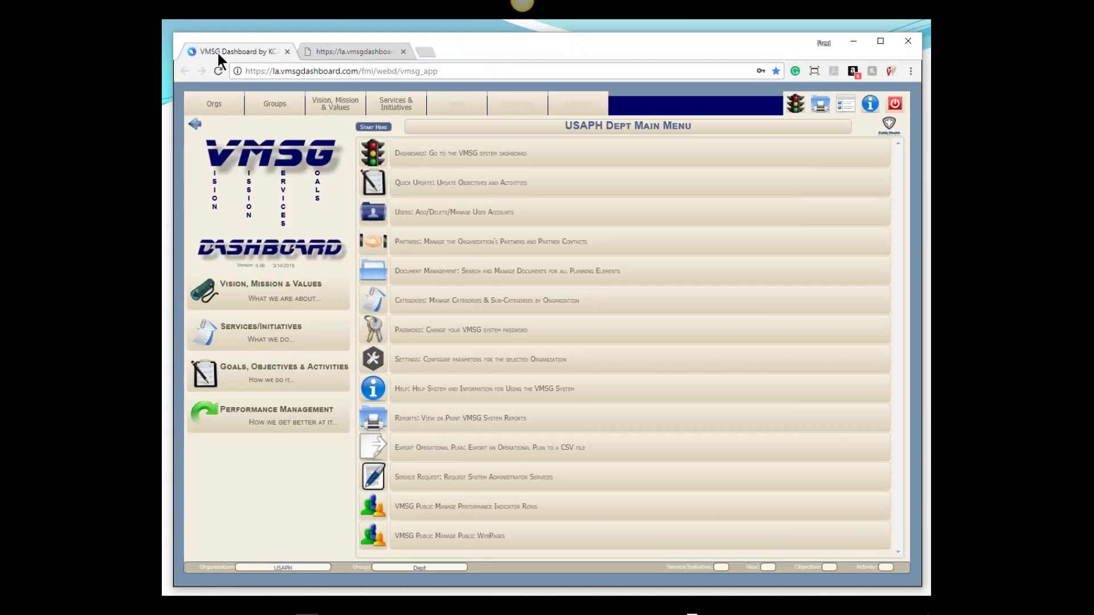
# - Select the PHAB Accreditation - State group and open its services and initiatives
pyautogui.click(274, 104)
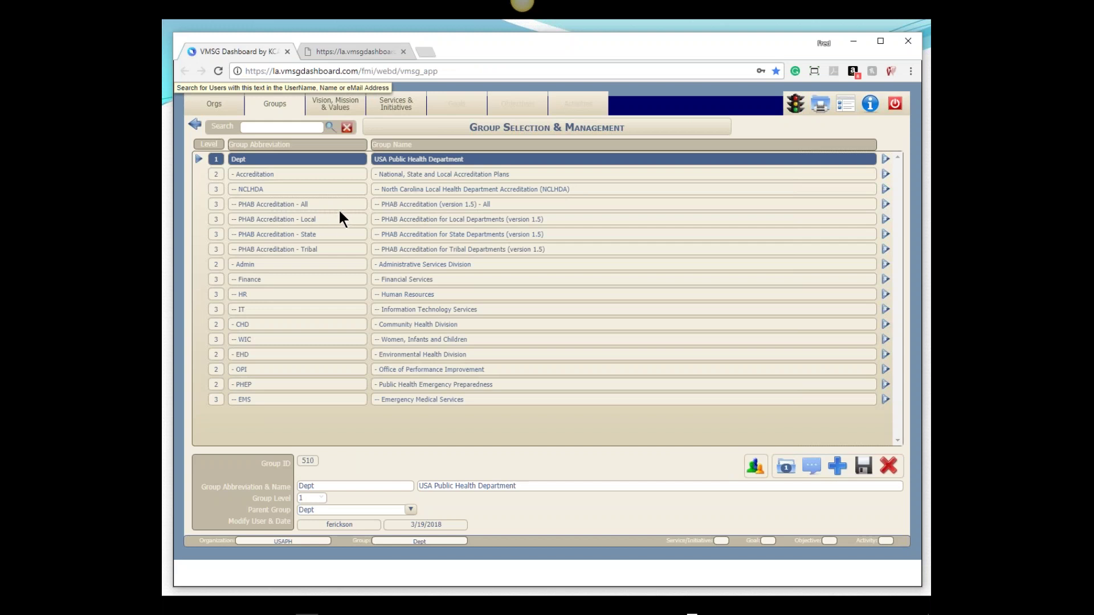
pyautogui.click(291, 238)
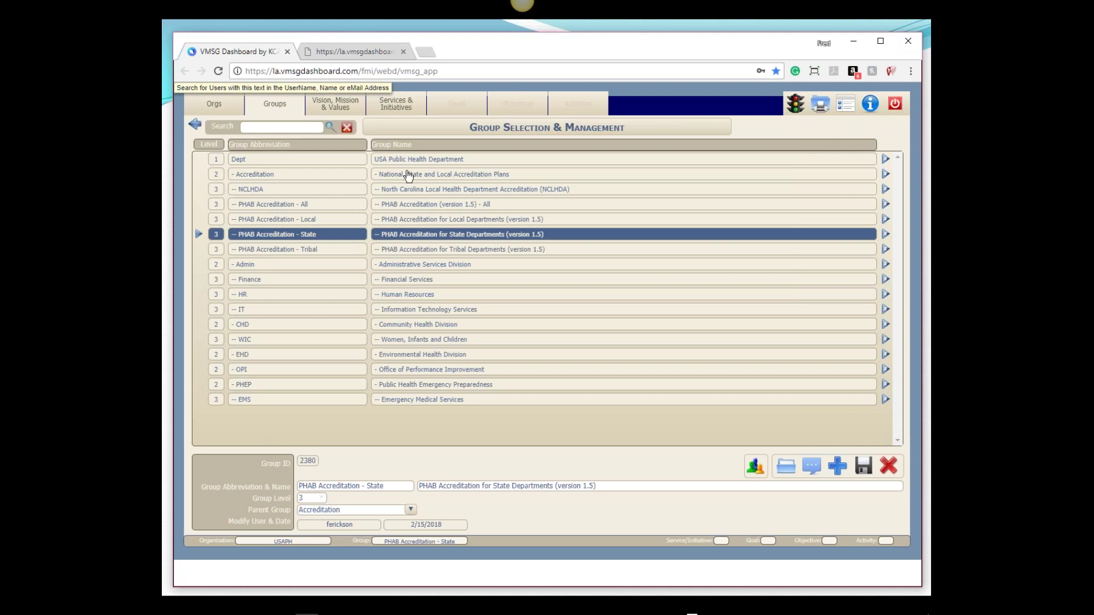
pyautogui.click(407, 104)
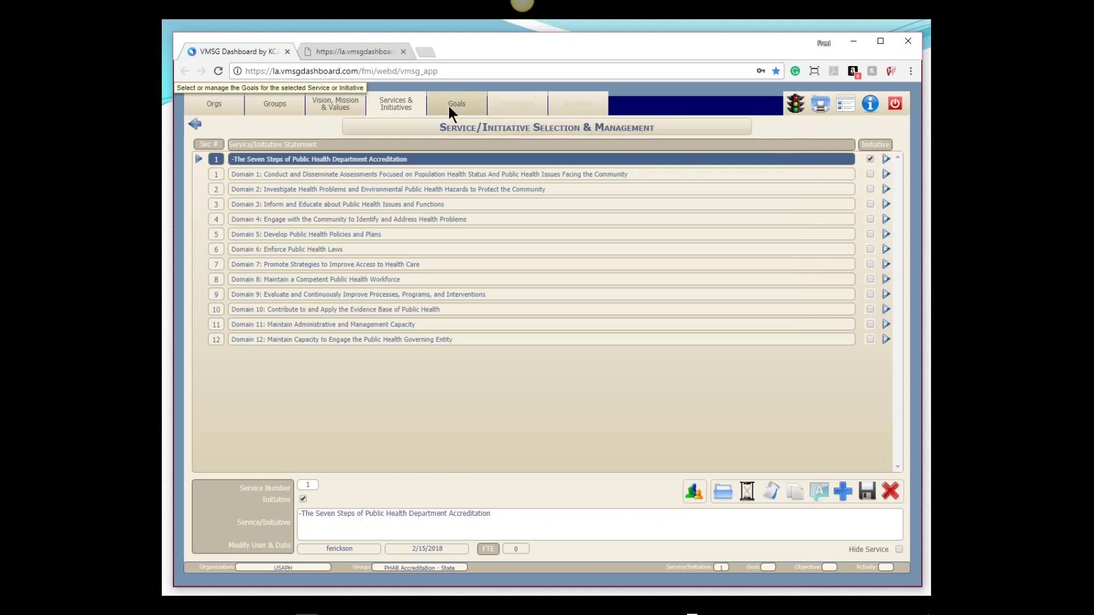
# - View the Seven Steps initiative's goals, select goal 6 on annual reports, and view its objectives and activities
pyautogui.click(472, 103)
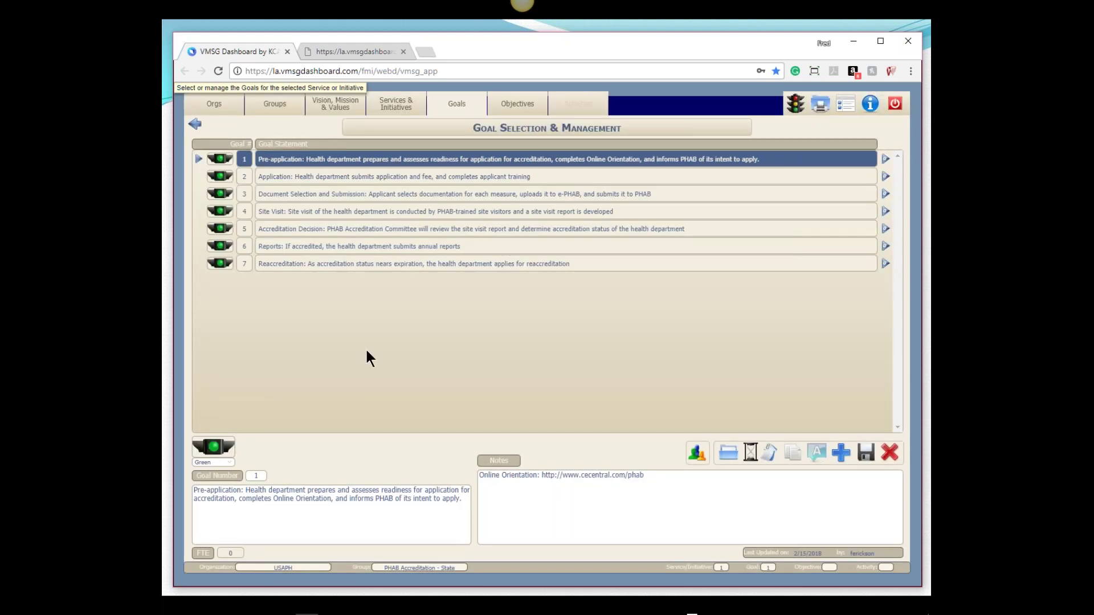
pyautogui.click(327, 246)
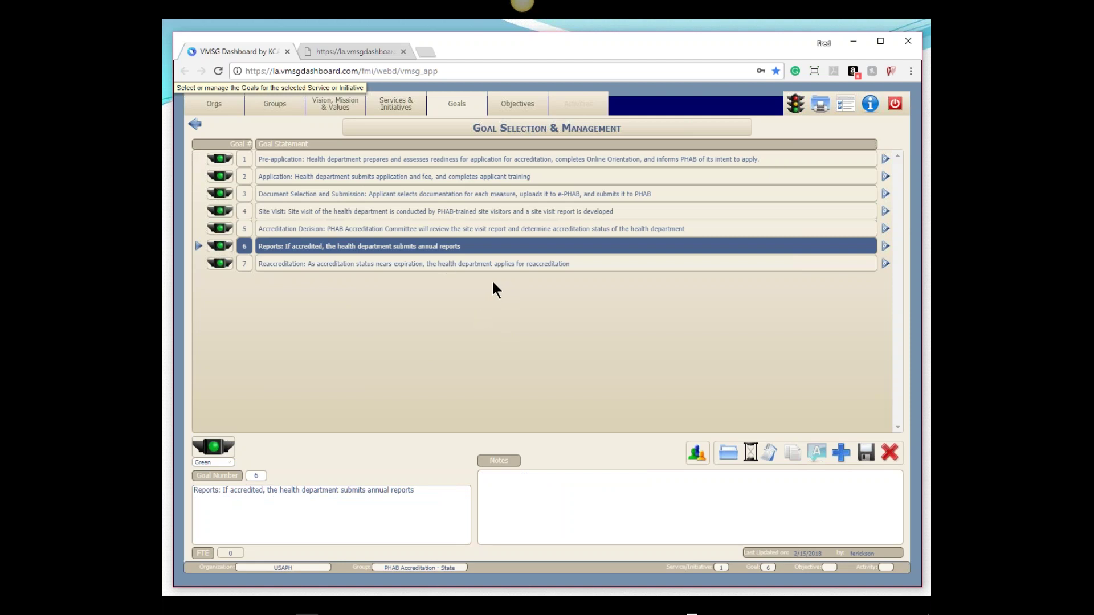
pyautogui.click(519, 104)
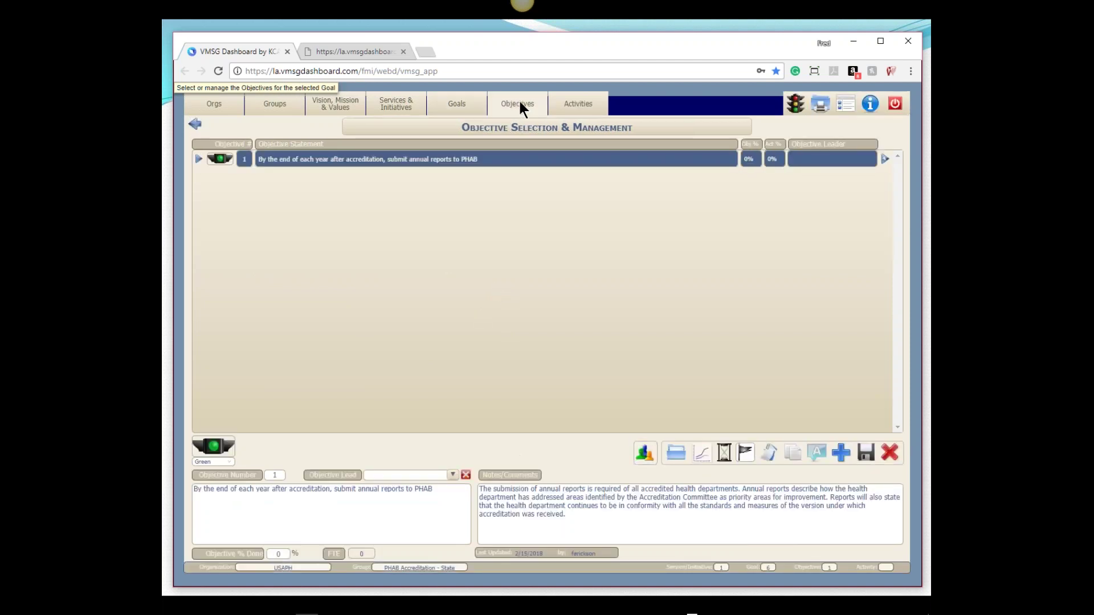
pyautogui.click(577, 104)
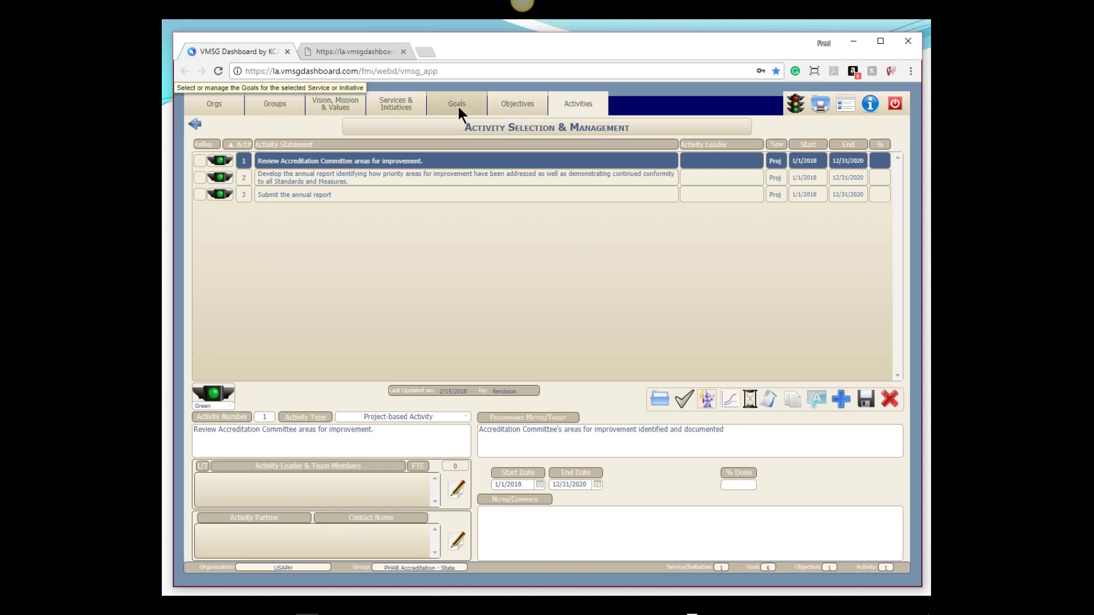
# - Select the Domain 1 service and its Domain 1 Reaccreditation Measures goal, and review the objectives and the first measure's activities
pyautogui.click(395, 106)
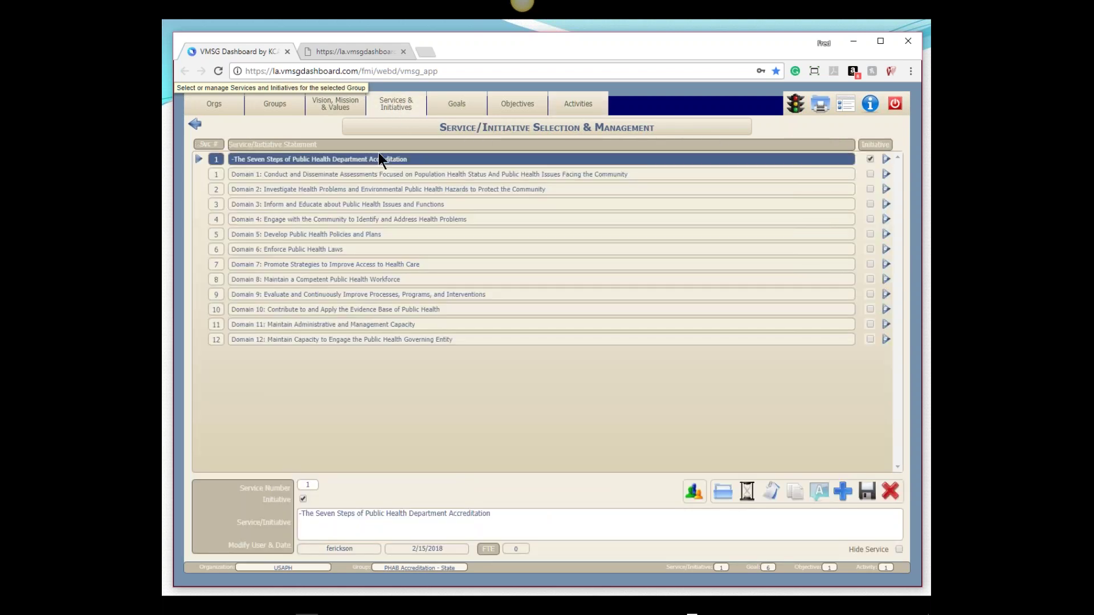
pyautogui.click(330, 177)
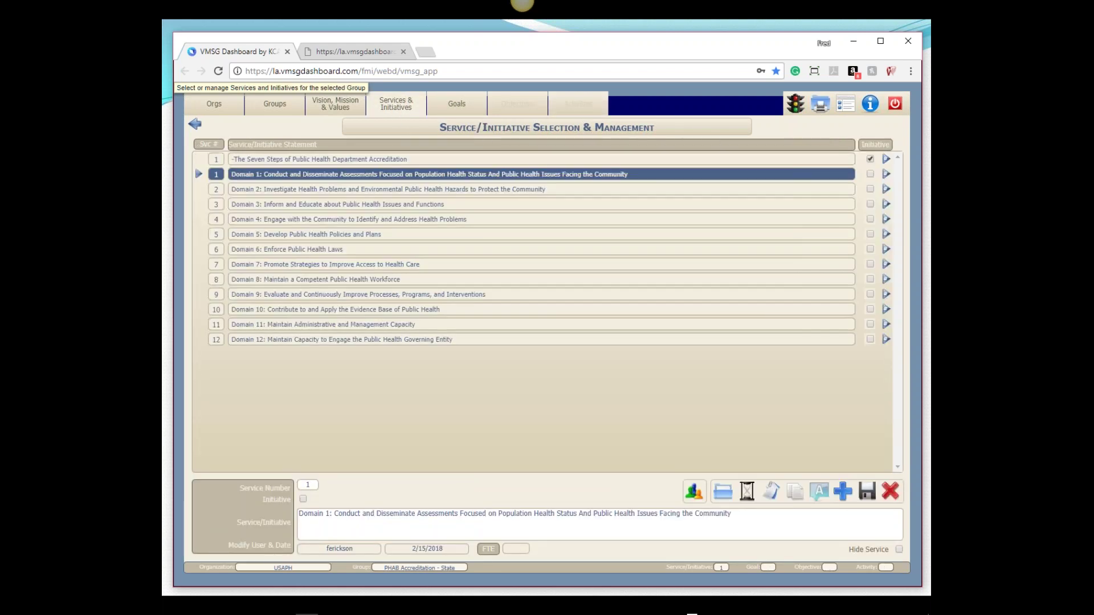
pyautogui.click(456, 102)
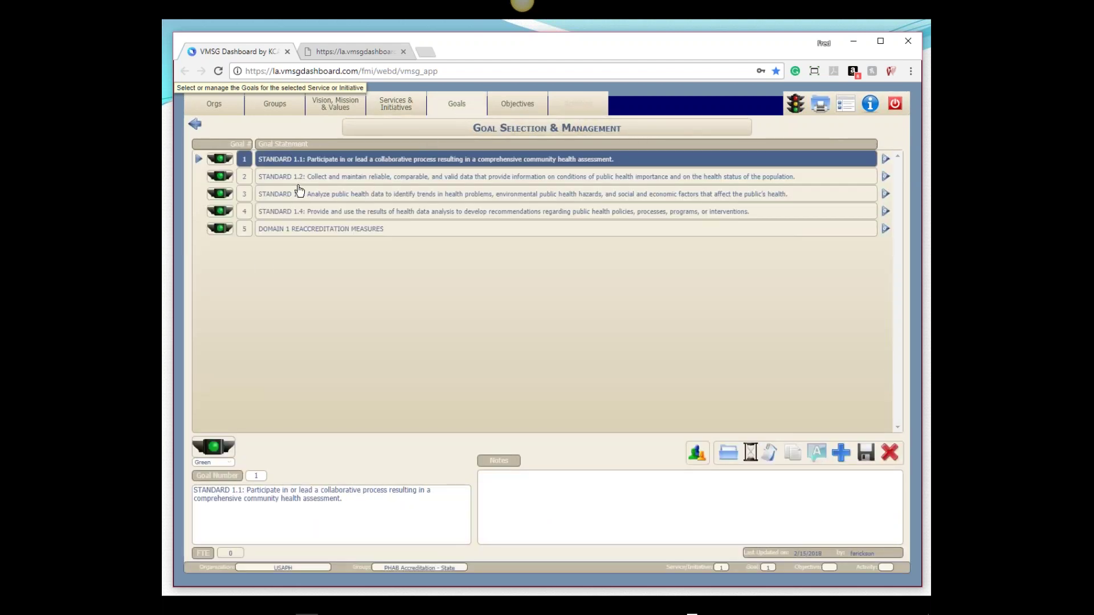
pyautogui.click(290, 229)
pyautogui.click(525, 102)
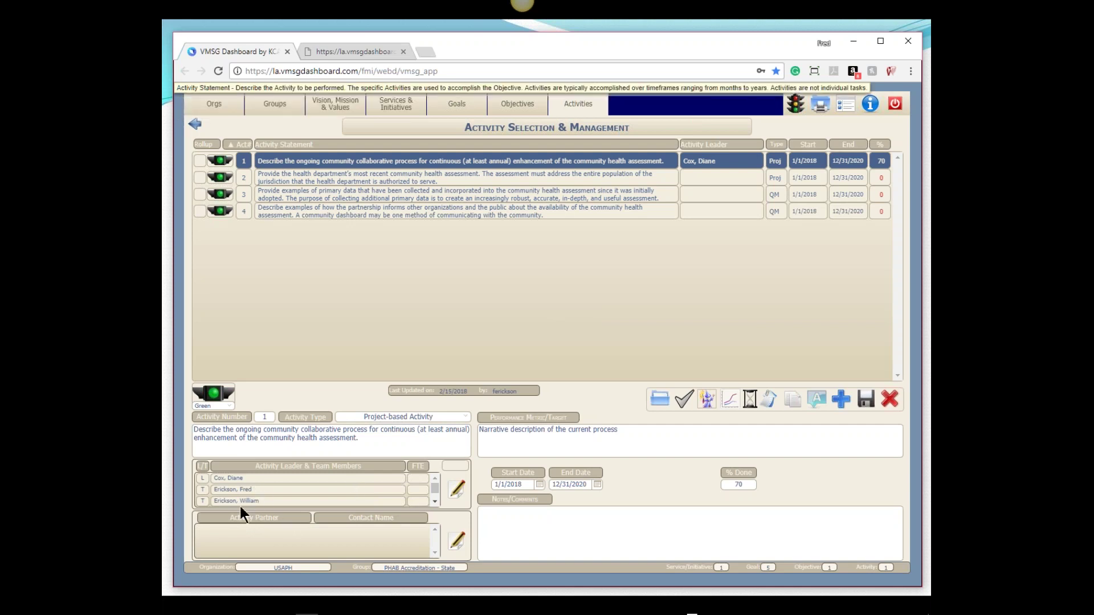
pyautogui.click(514, 104)
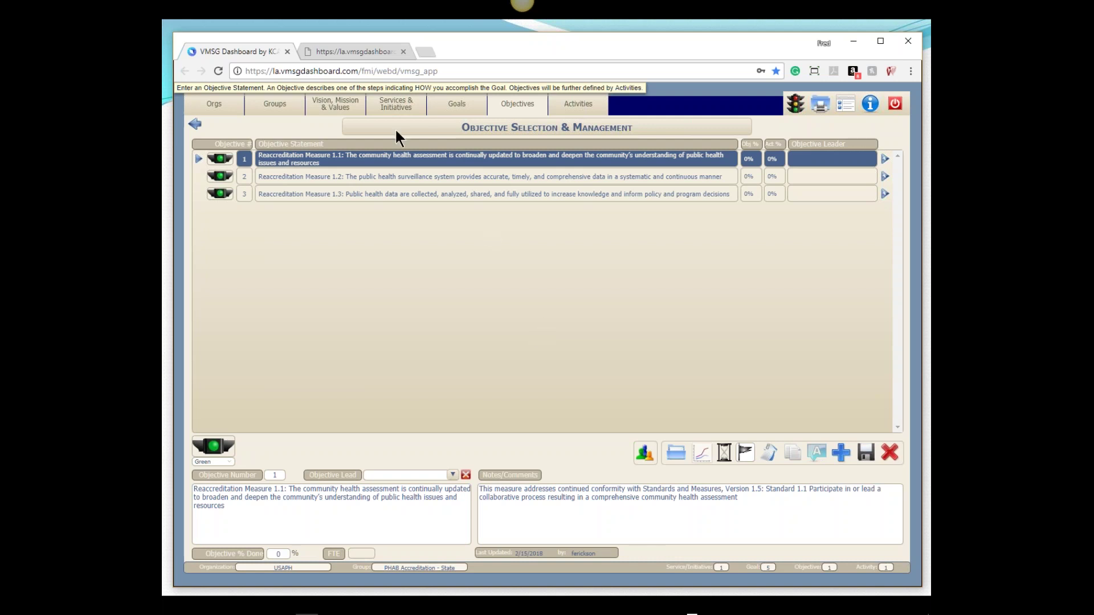
# - Return to the services and initiatives list, advance the slide show to Dashboard Help & Information, and switch back to the VMSG Dashboard in the browser
pyautogui.click(384, 101)
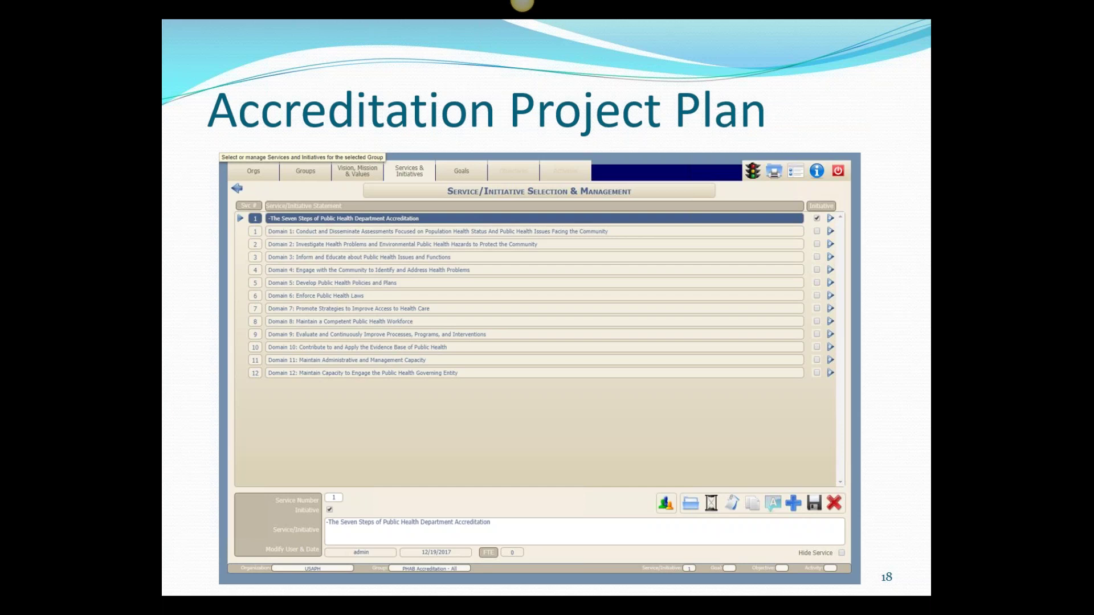
pyautogui.press('Right')
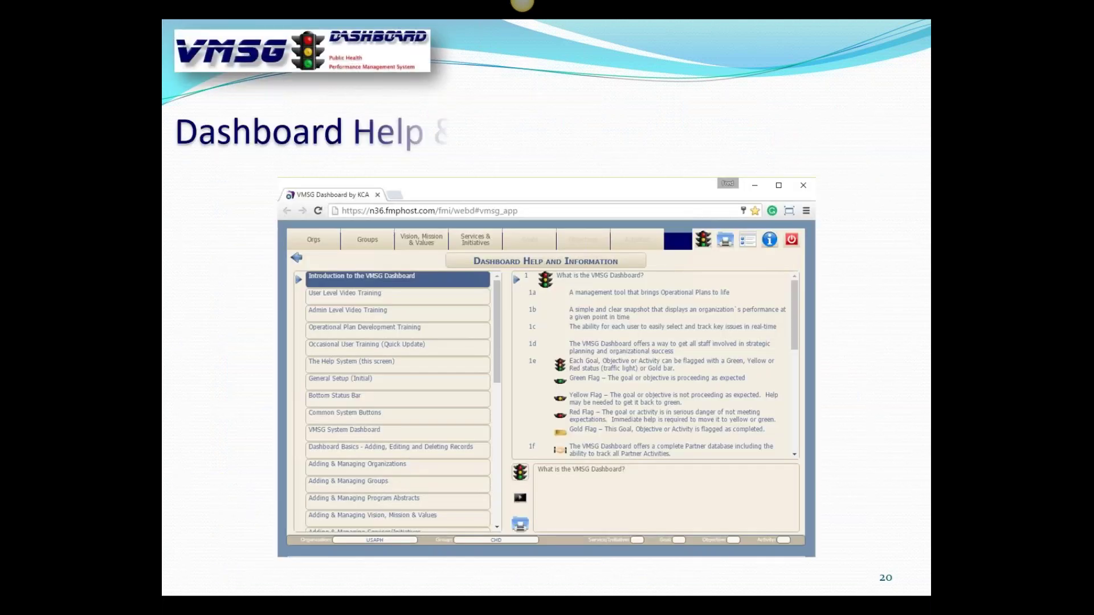
pyautogui.hotkey('alt', 'Tab')
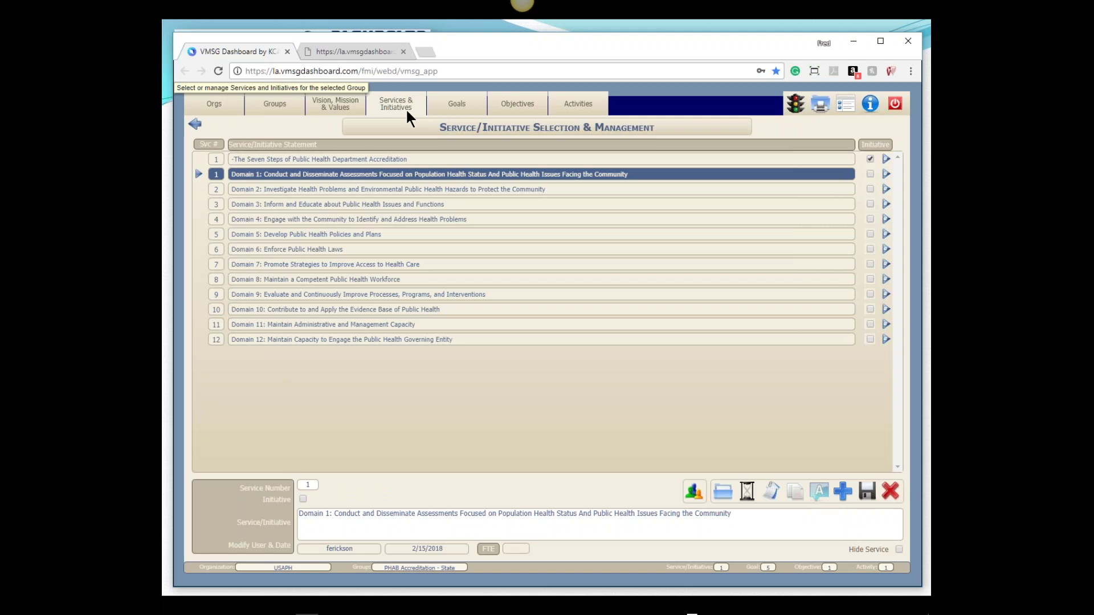
# - Open the dashboard help, look through the topics on managing services and initiatives, and switch back to the slide show
pyautogui.click(870, 103)
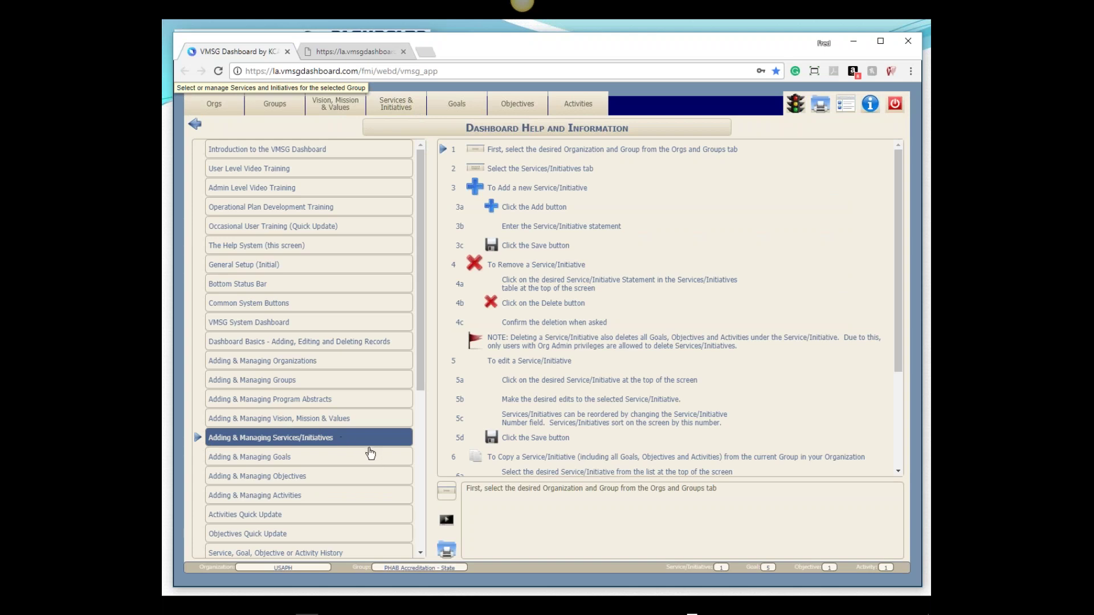
pyautogui.scroll(-3, 672, 310)
pyautogui.scroll(3, 672, 308)
pyautogui.hotkey('alt', 'Tab')
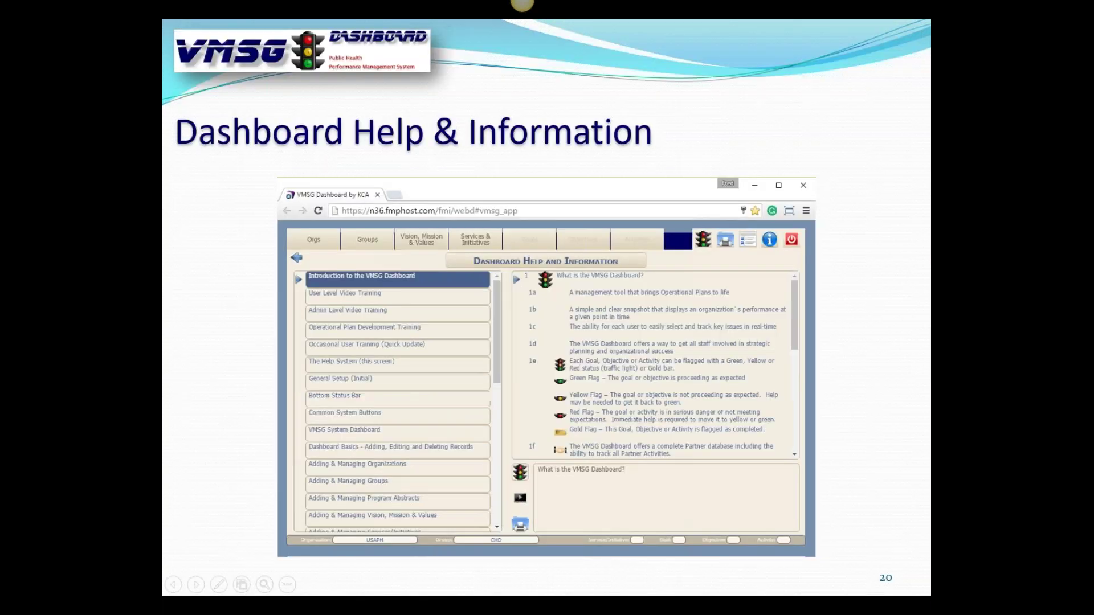
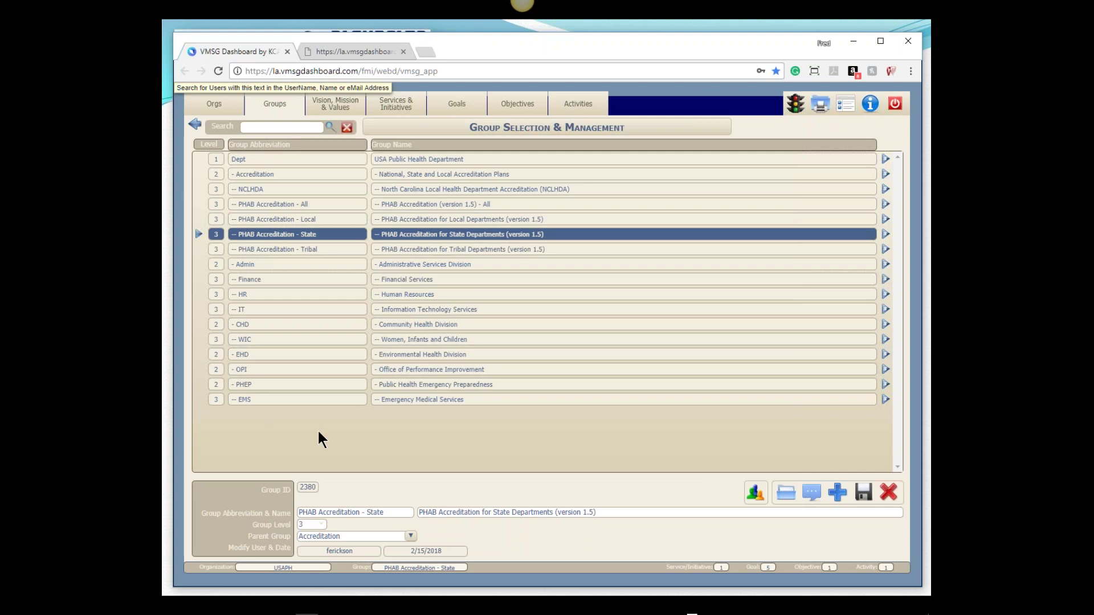
# - Review the Domain 1 Reaccreditation Measures goal, its objectives and the activities of Reaccreditation Measure 1.1
pyautogui.click(406, 104)
pyautogui.click(467, 105)
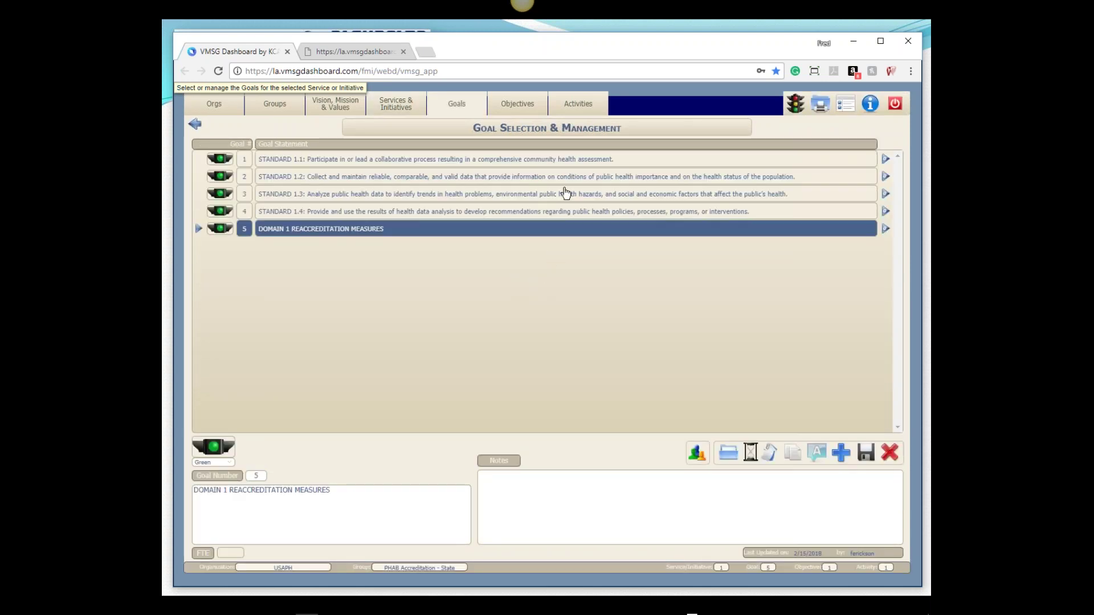
pyautogui.click(536, 102)
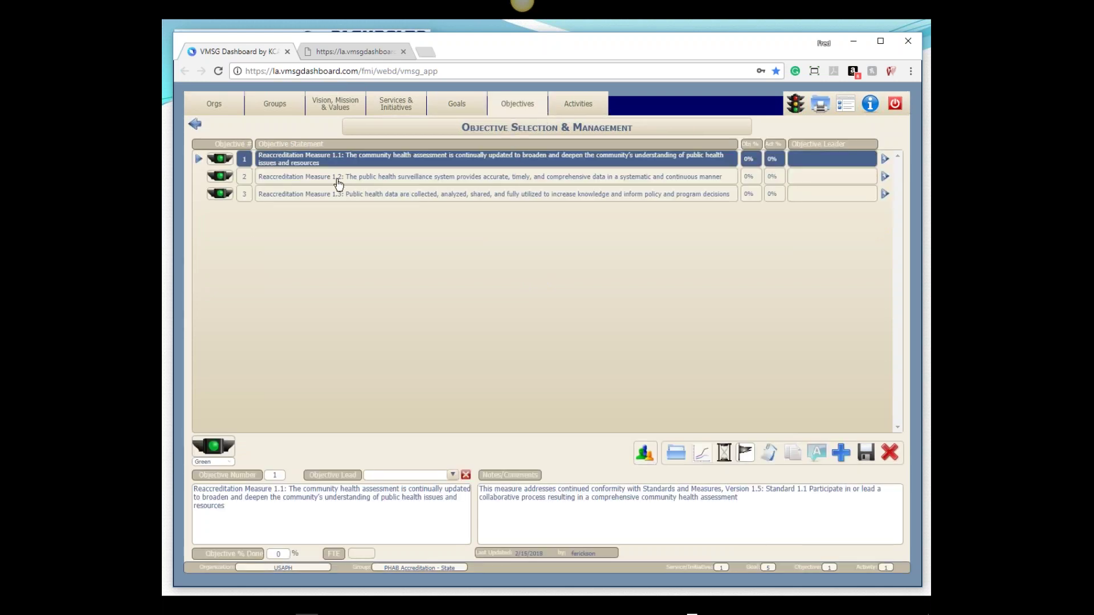
pyautogui.click(563, 103)
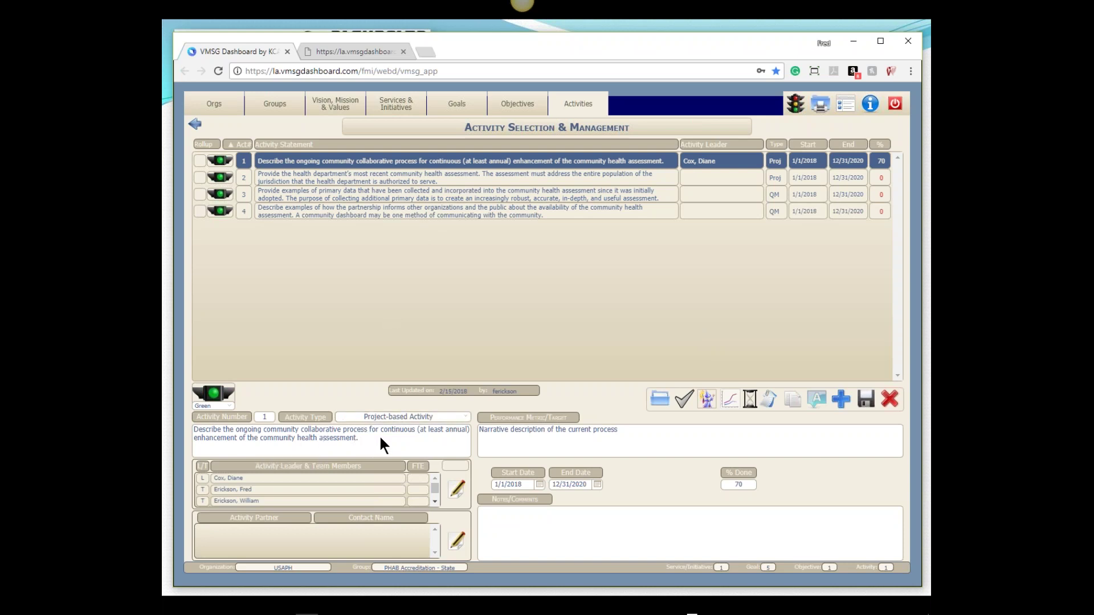
# - View the document management screen for the first activity of Reaccreditation Measure 1.1, and return to the activities
pyautogui.click(661, 400)
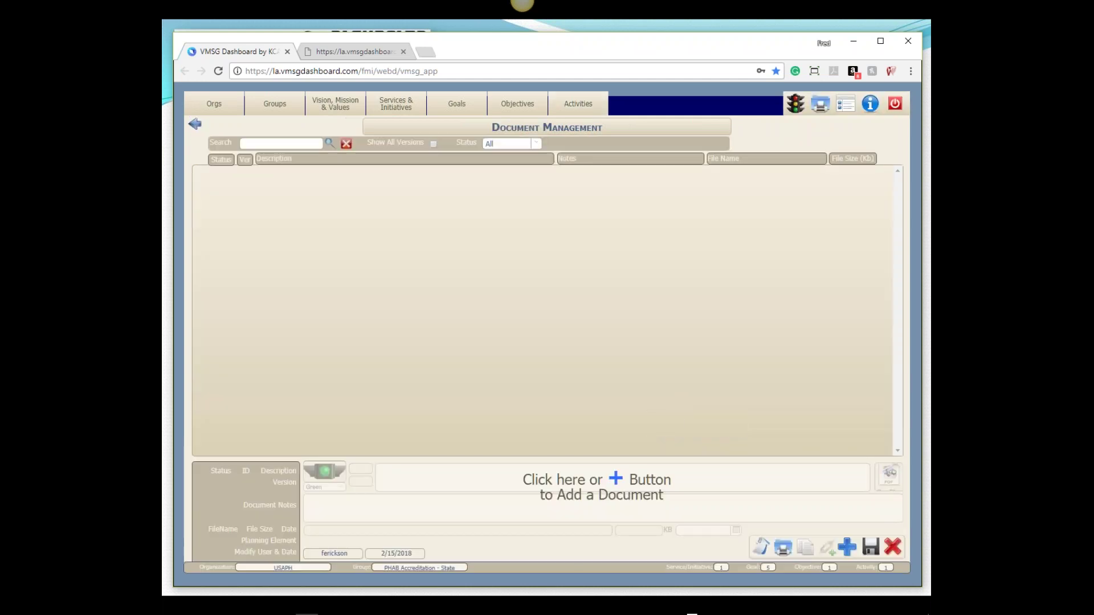
pyautogui.click(603, 496)
pyautogui.click(195, 126)
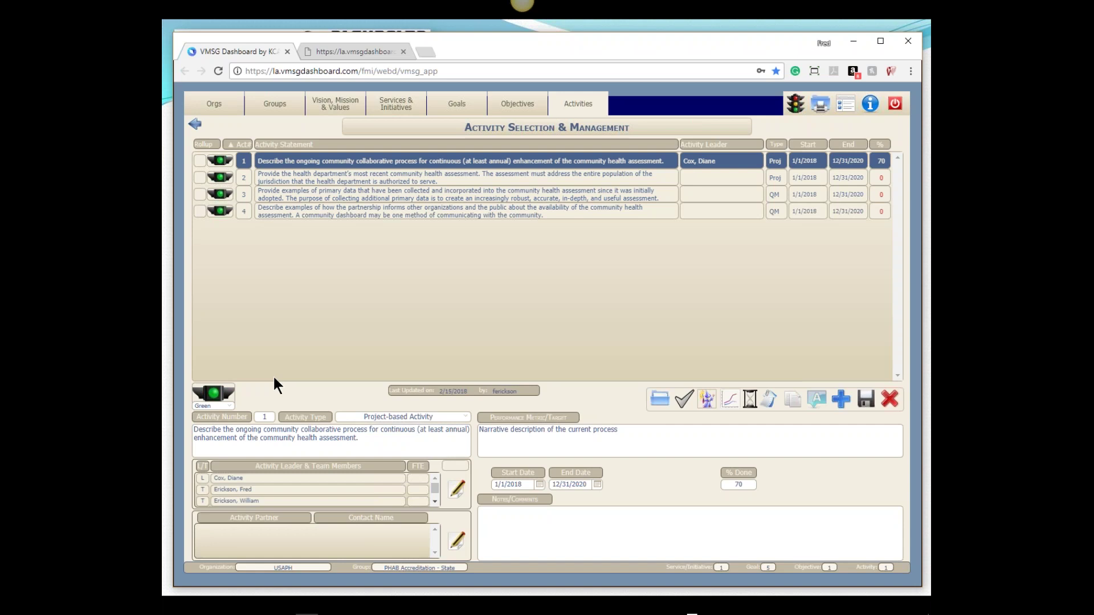
# - Return to the group list and log off from the current account
pyautogui.click(282, 98)
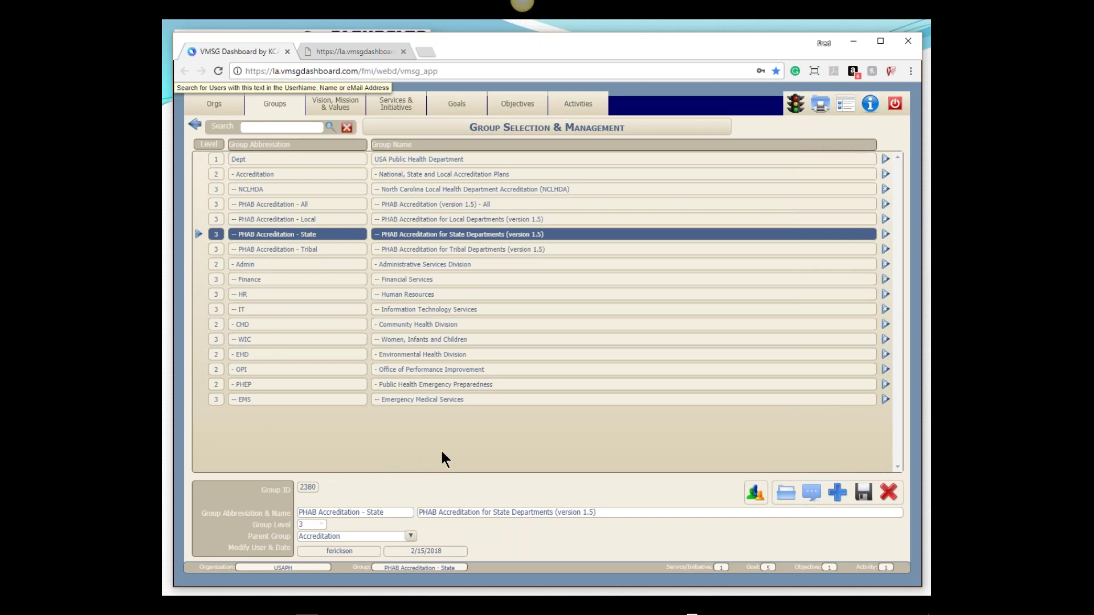
pyautogui.click(894, 104)
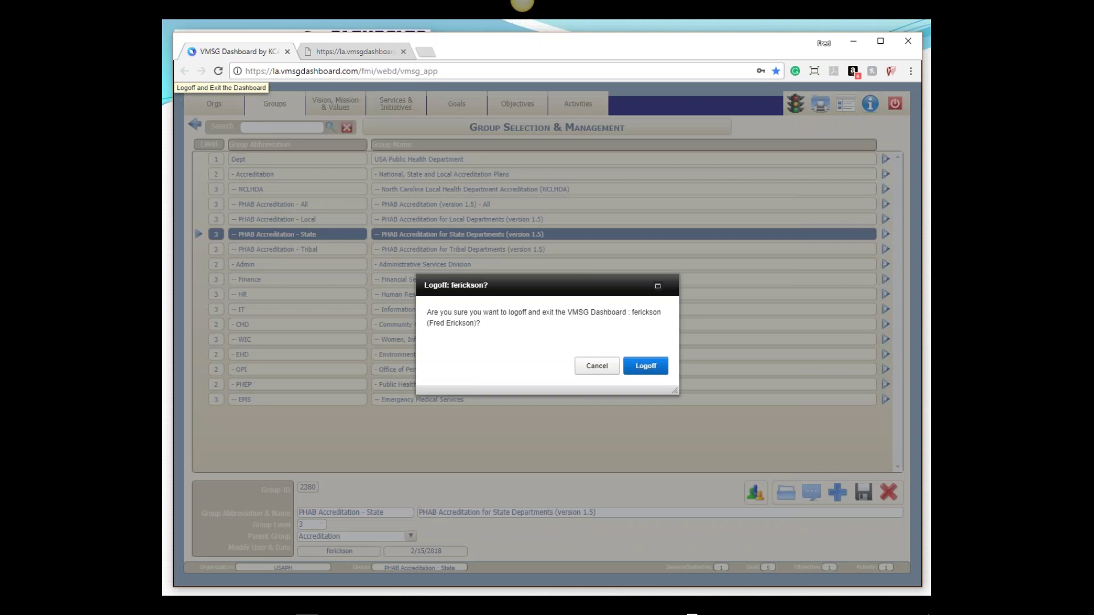
pyautogui.click(645, 366)
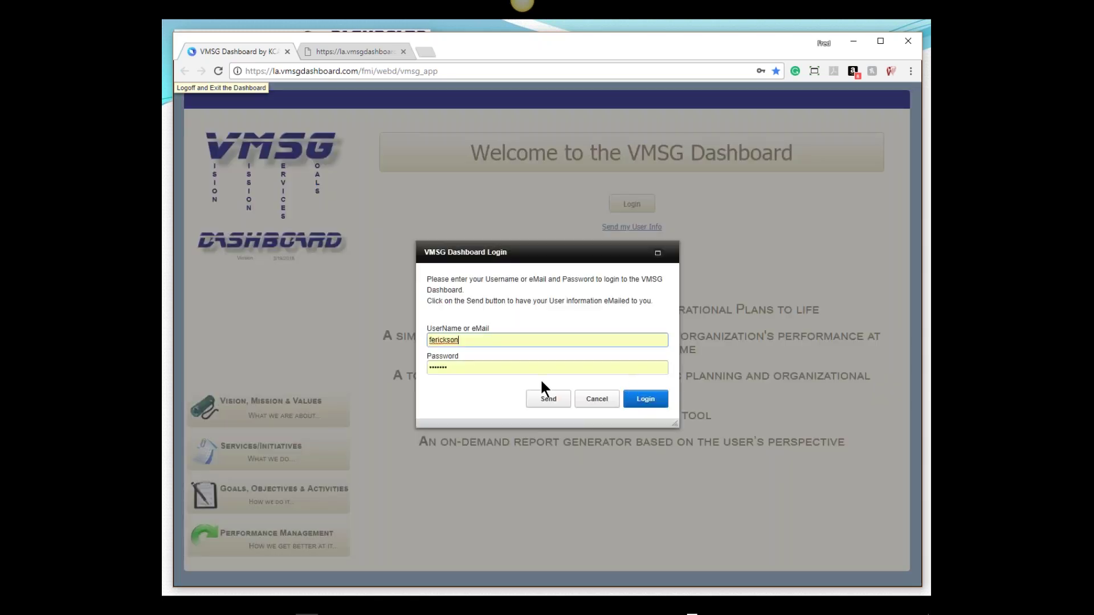
# - Log in to the dashboard as admin, using the saved account password
pyautogui.doubleClick(464, 340)
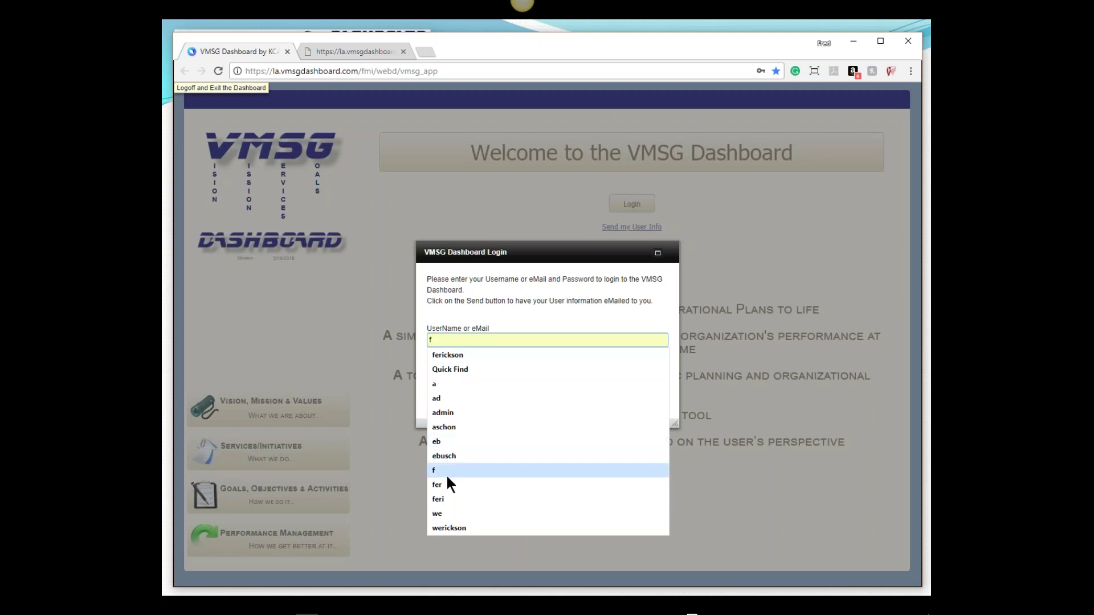
pyautogui.click(442, 410)
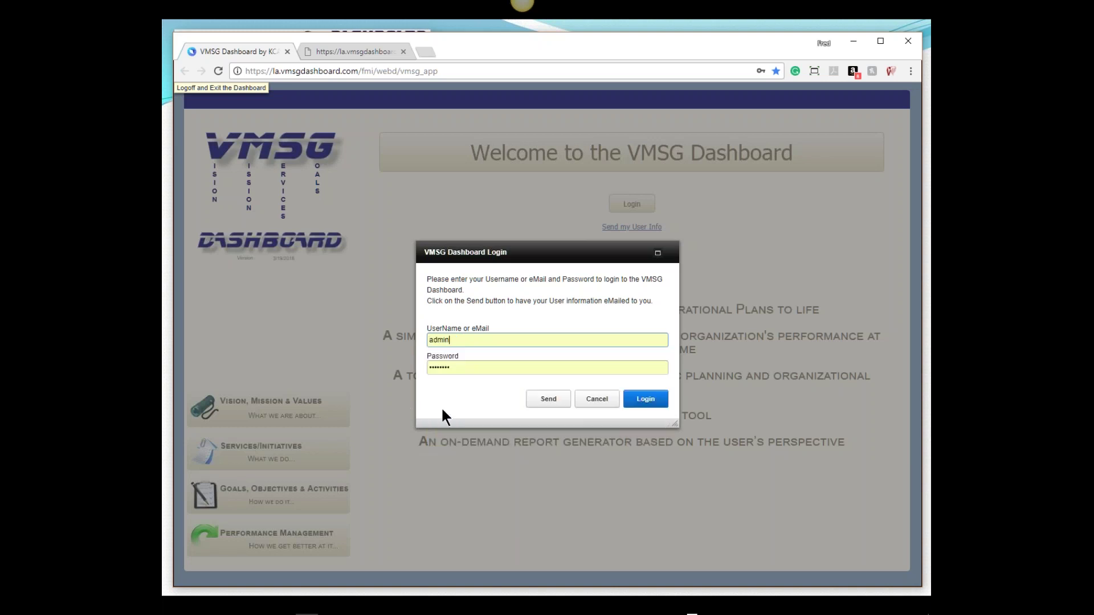
pyautogui.click(651, 397)
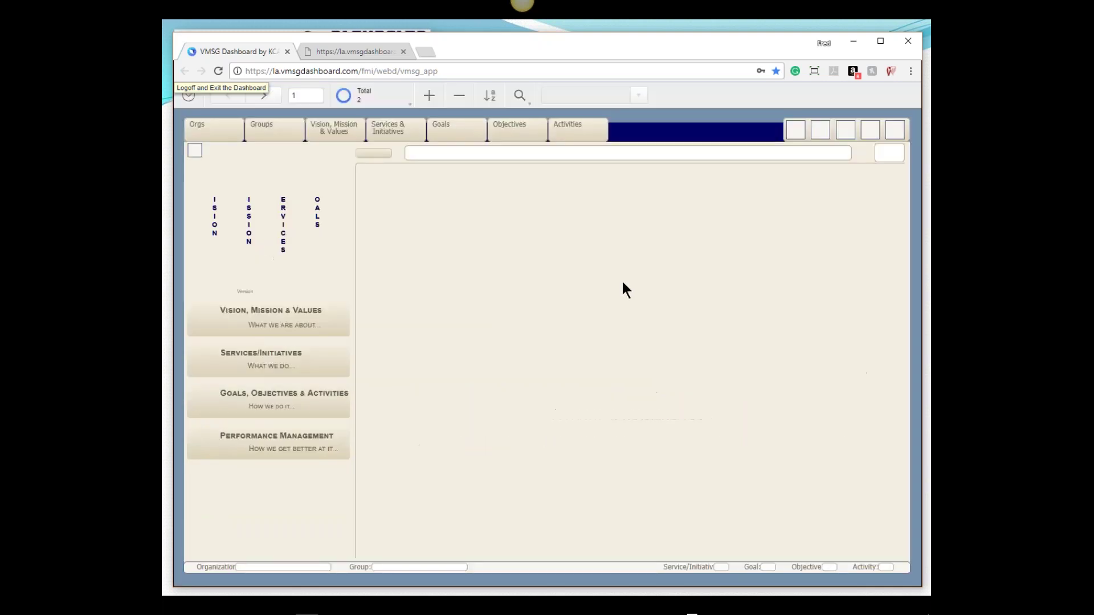
# - Browse the organization list and select FDOH, the Florida Department of Health
pyautogui.click(272, 130)
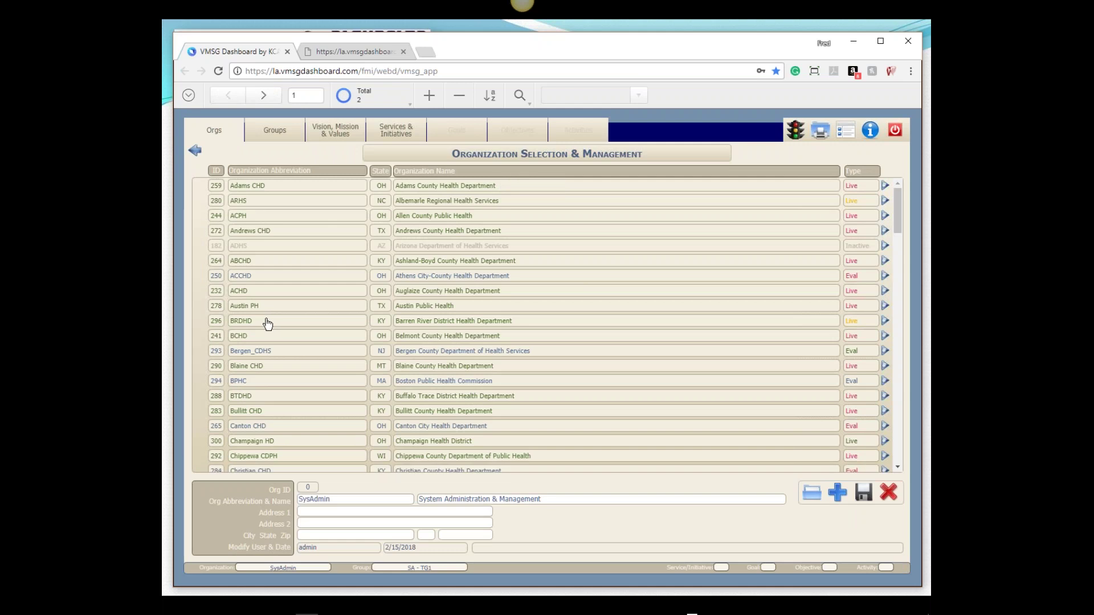
pyautogui.scroll(-10, 276, 319)
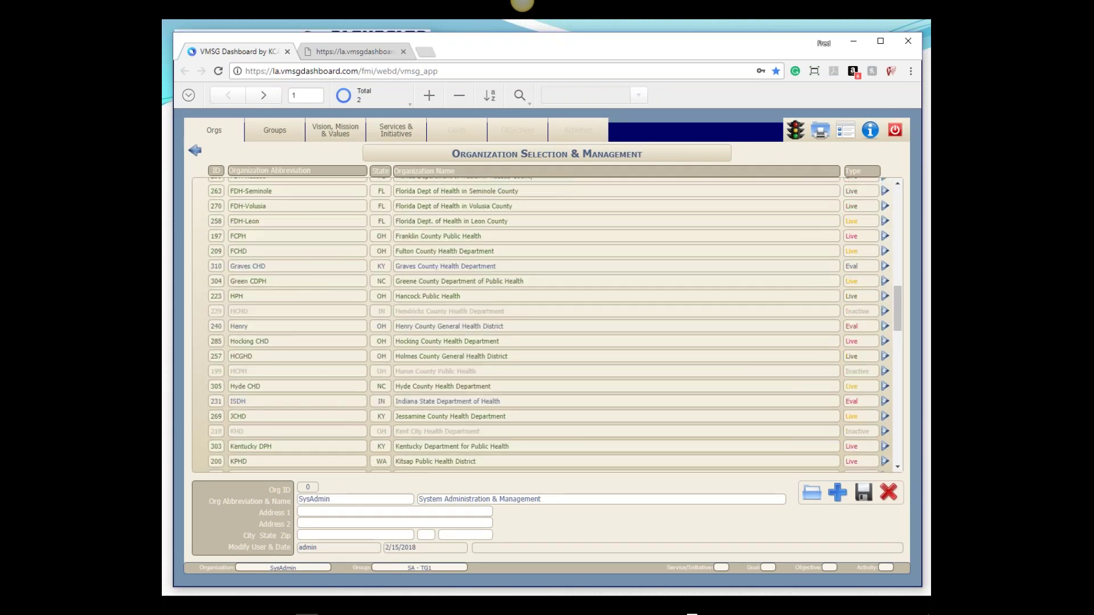
pyautogui.scroll(4, 279, 317)
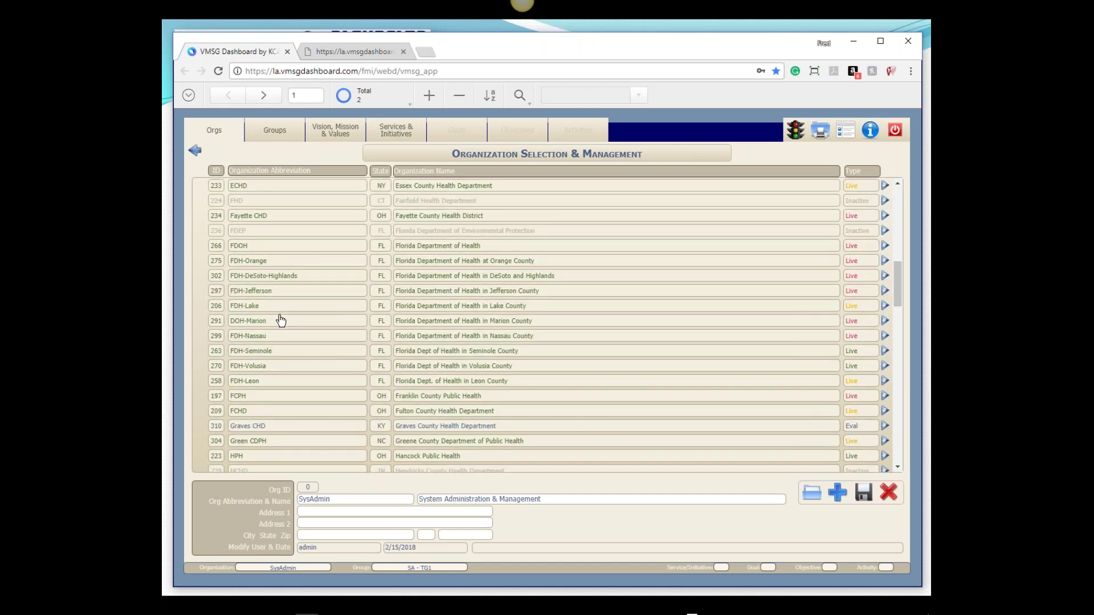
pyautogui.click(269, 246)
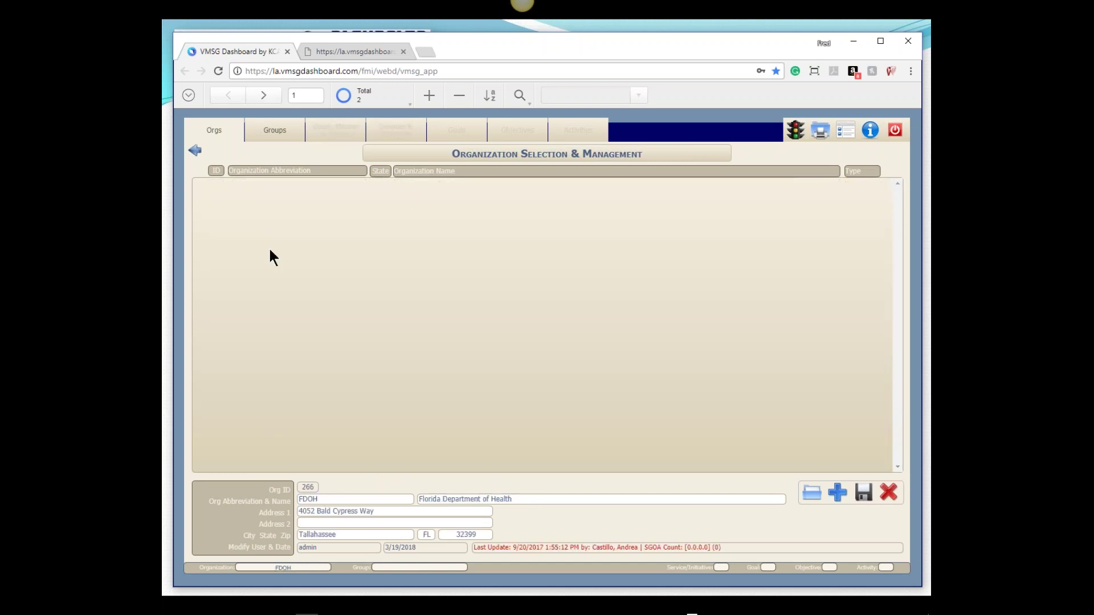
# - Open the FDOH group list and examine how its divisions and subgroups are structured
pyautogui.click(272, 131)
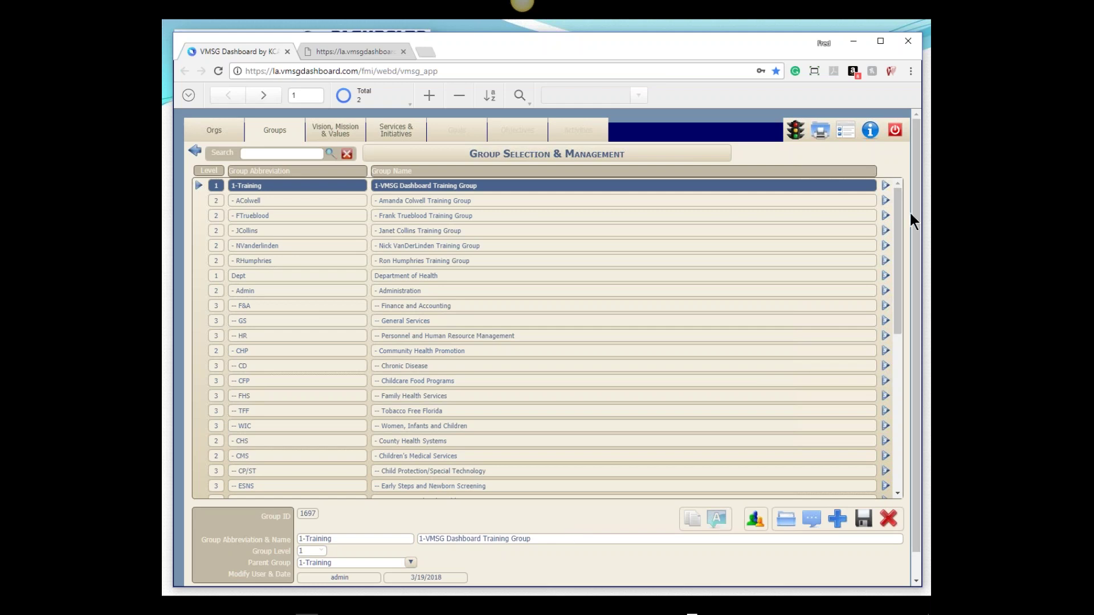
pyautogui.moveTo(898, 227)
pyautogui.mouseDown()
pyautogui.moveTo(883, 410)
pyautogui.moveTo(887, 219)
pyautogui.mouseUp()
pyautogui.scroll(-3, 863, 267)
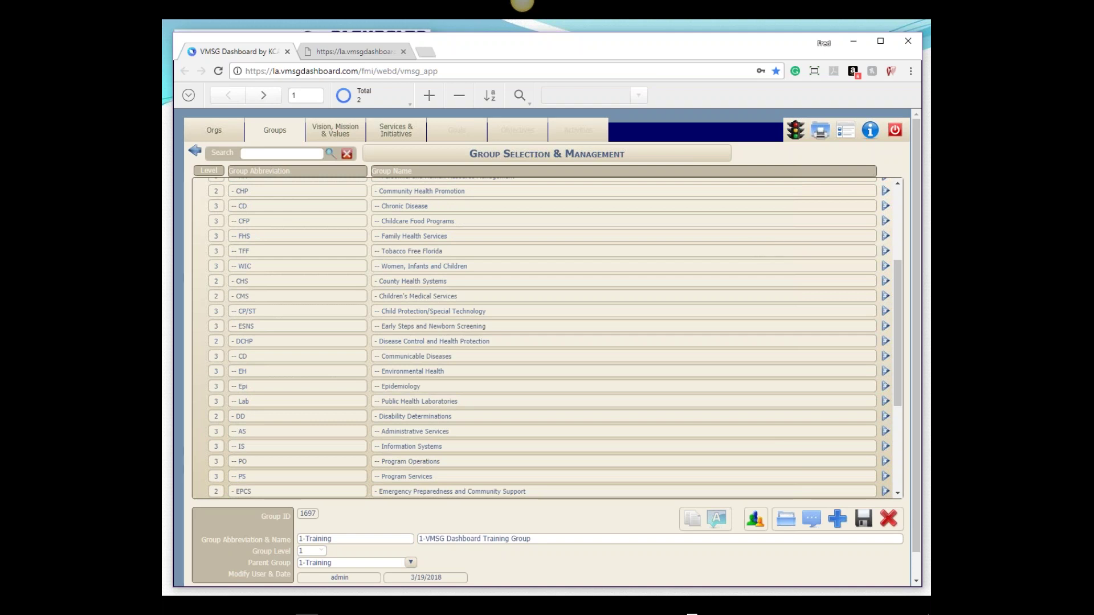
pyautogui.moveTo(924, 268); pyautogui.dragTo(923, 268)
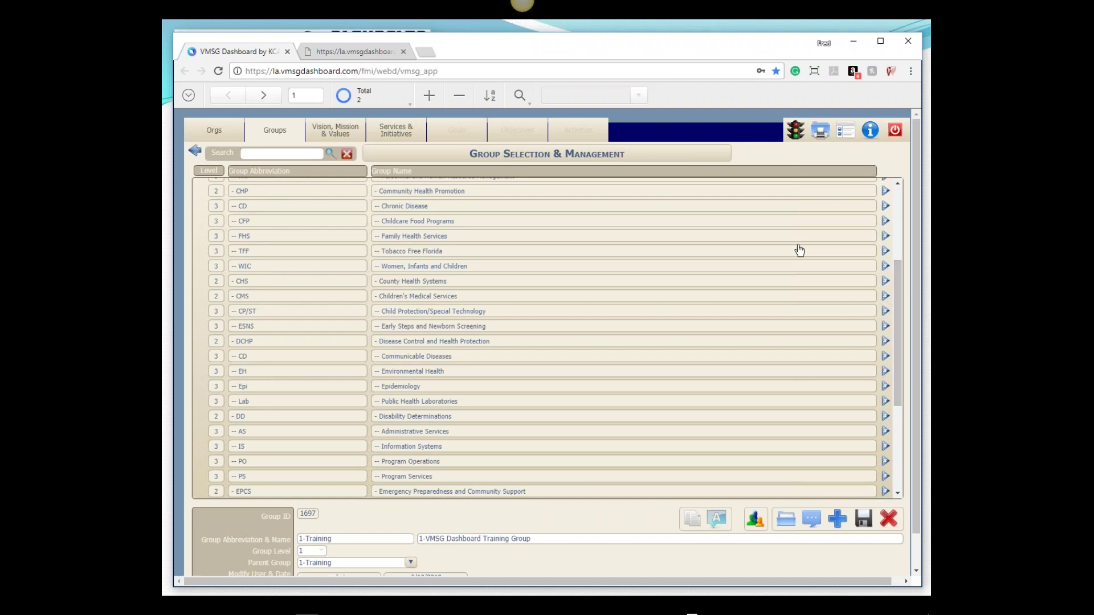
# - Open FDOH user management, examine the fifth listed user's view and edit rights per group, and return to the user list
pyautogui.click(845, 133)
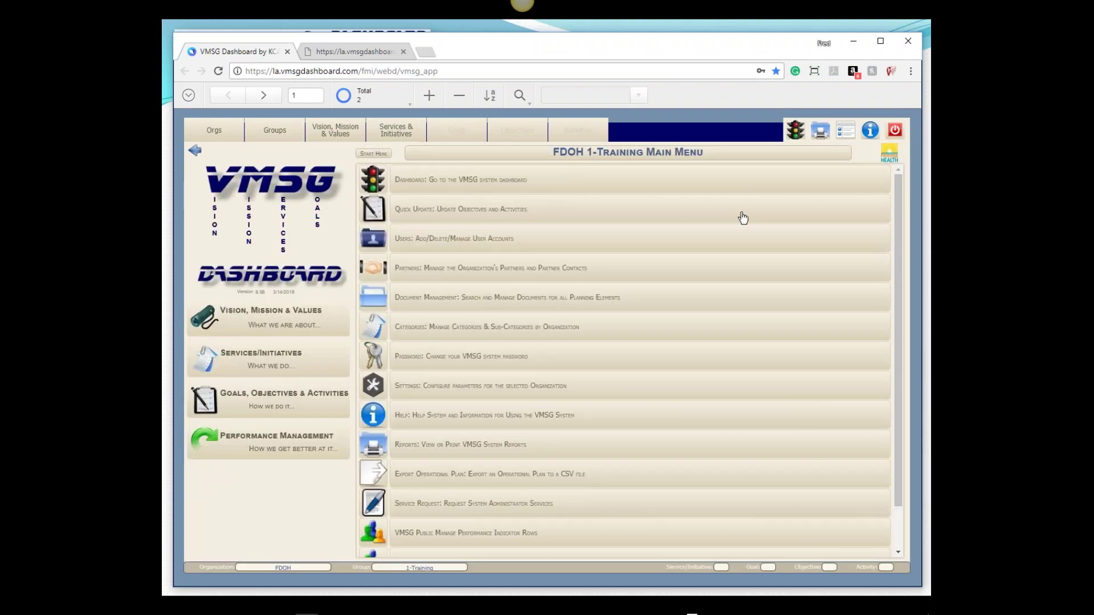
pyautogui.click(461, 249)
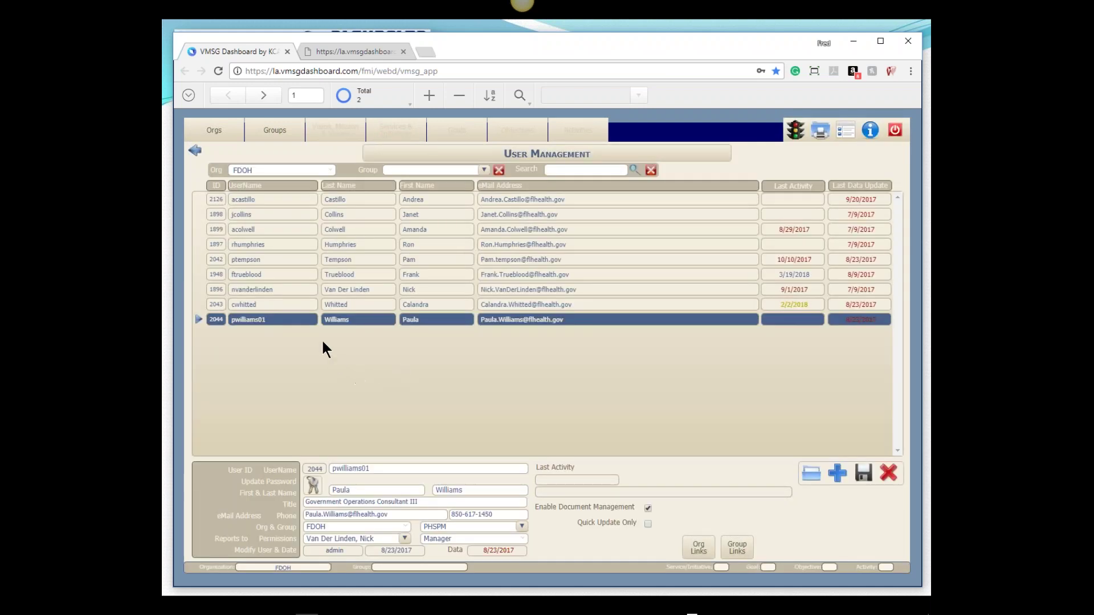
pyautogui.click(298, 260)
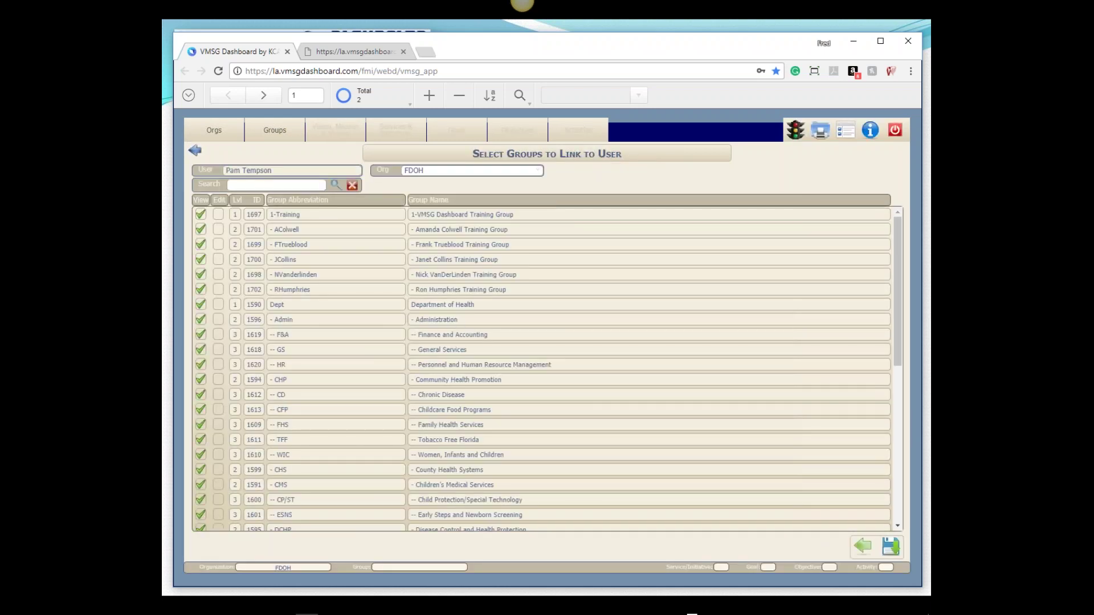
pyautogui.scroll(-5, 211, 237)
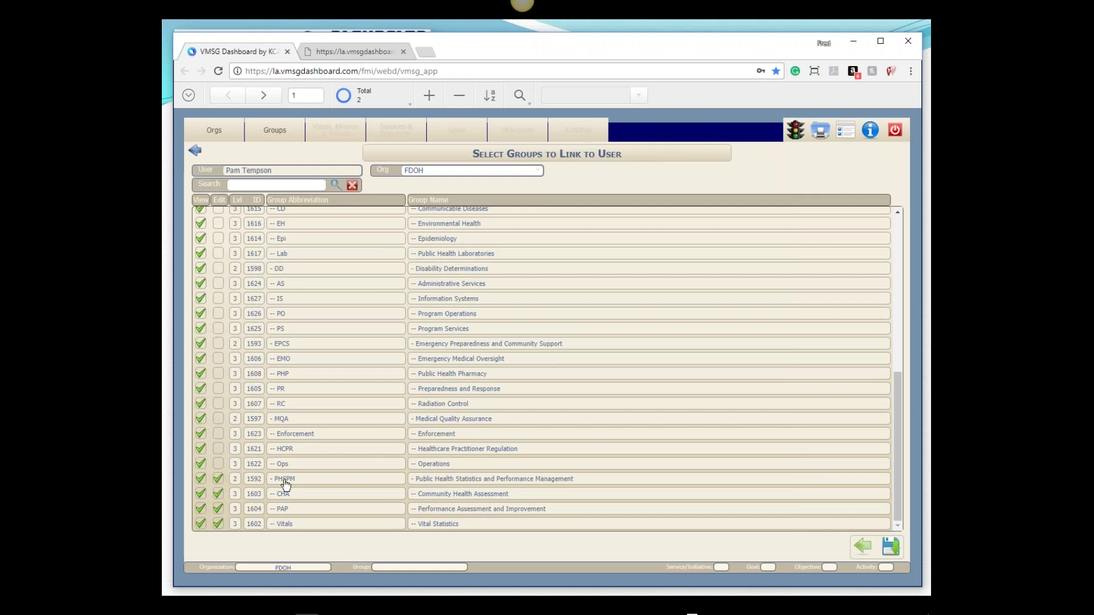
pyautogui.scroll(5, 288, 522)
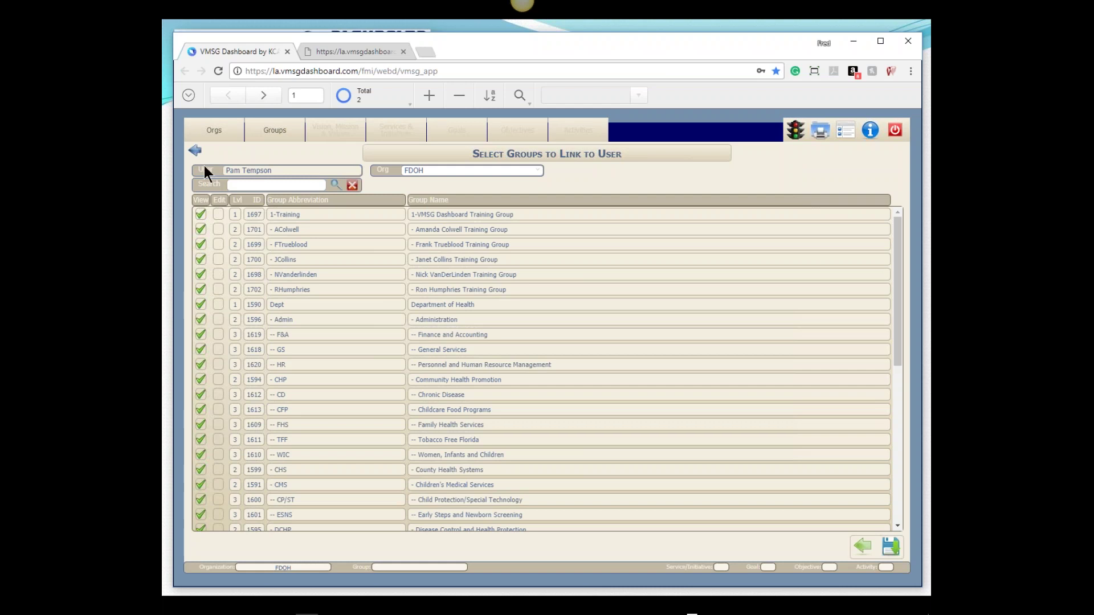
pyautogui.click(864, 548)
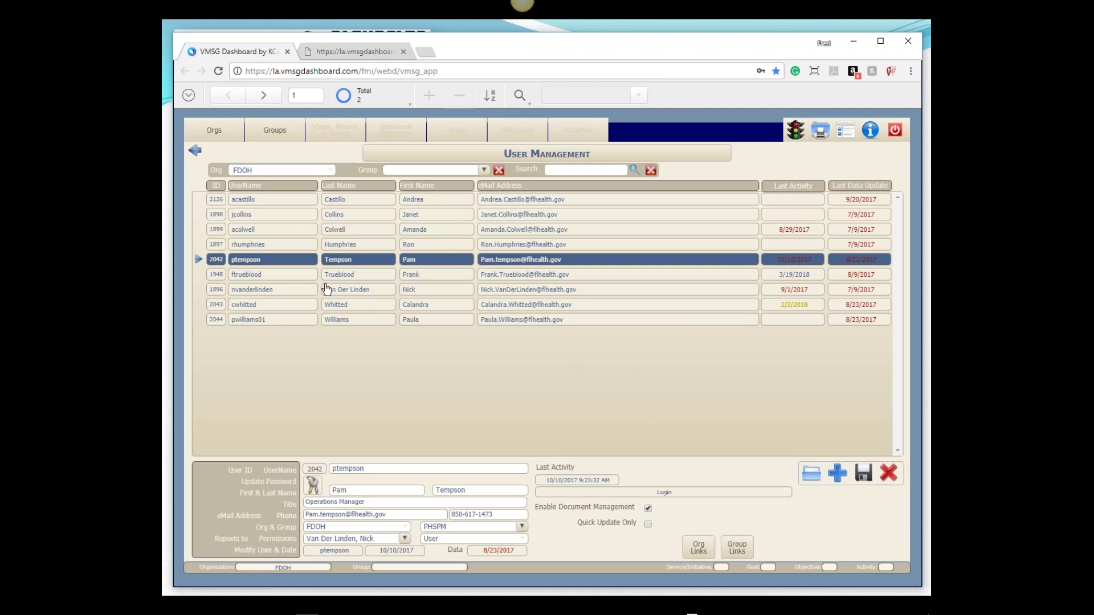
# - Select the sixth and seventh listed FDOH users in turn to view their account details and permissions
pyautogui.click(306, 279)
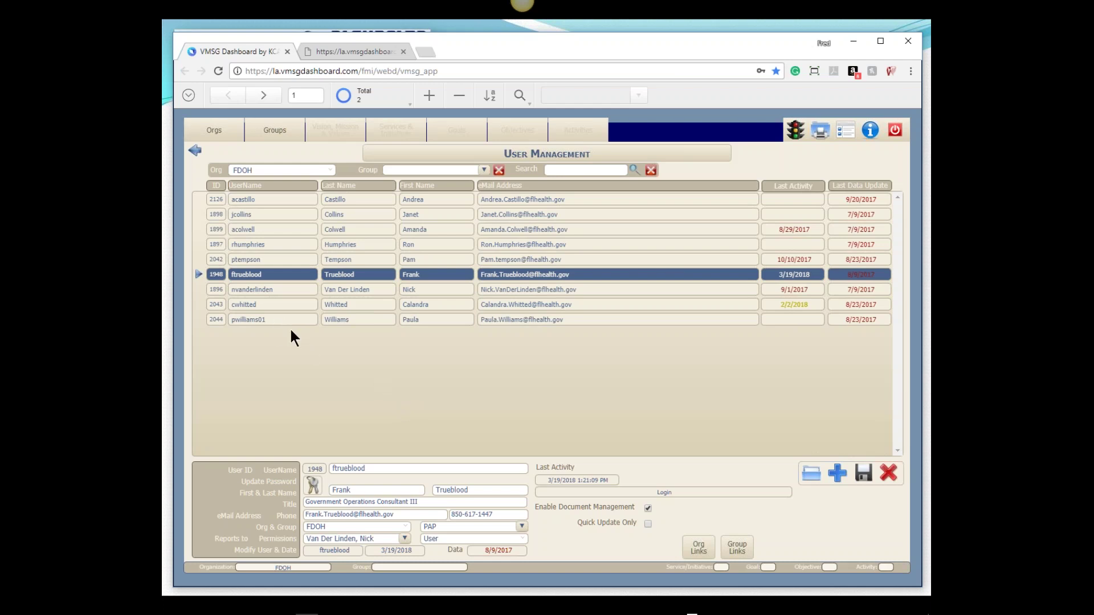
pyautogui.click(378, 291)
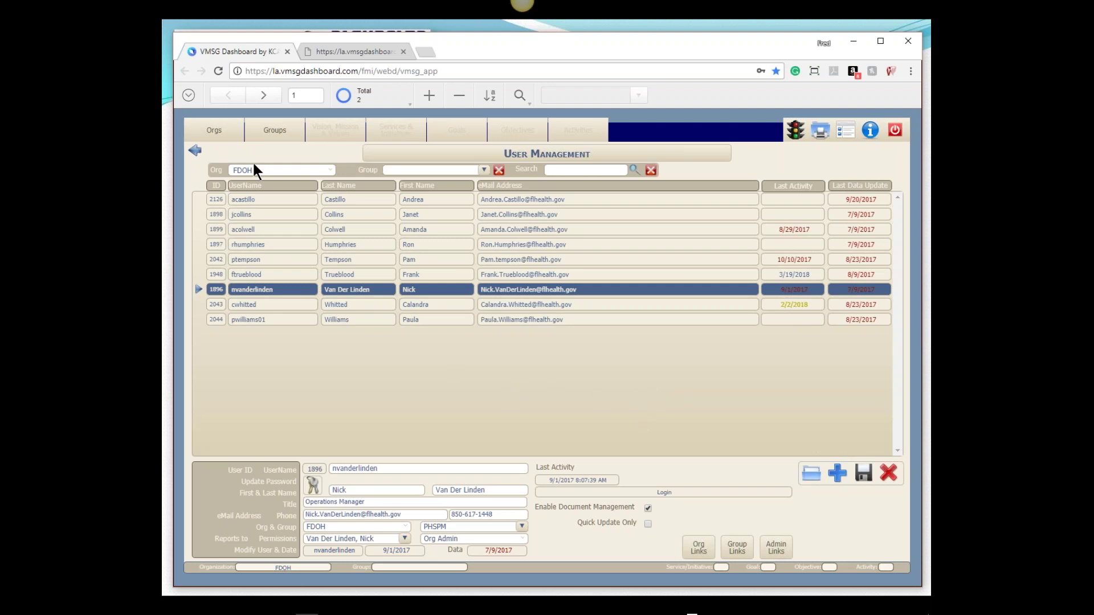
# - Return to the organization list and select USAPH, USA Public Health
pyautogui.click(271, 131)
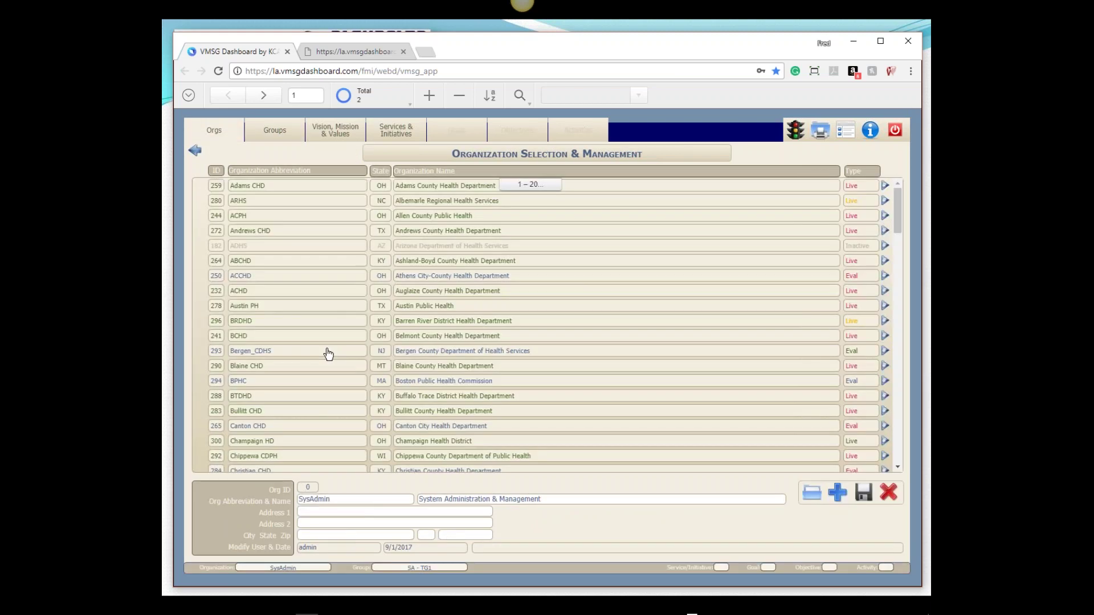
pyautogui.scroll(-15, 291, 325)
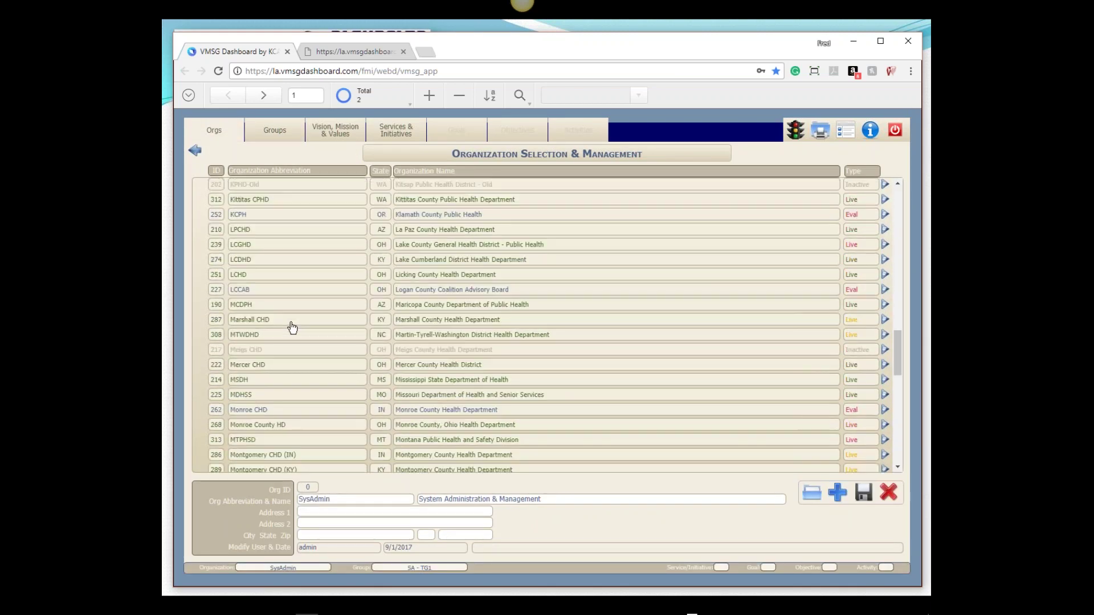
pyautogui.scroll(-6, 291, 326)
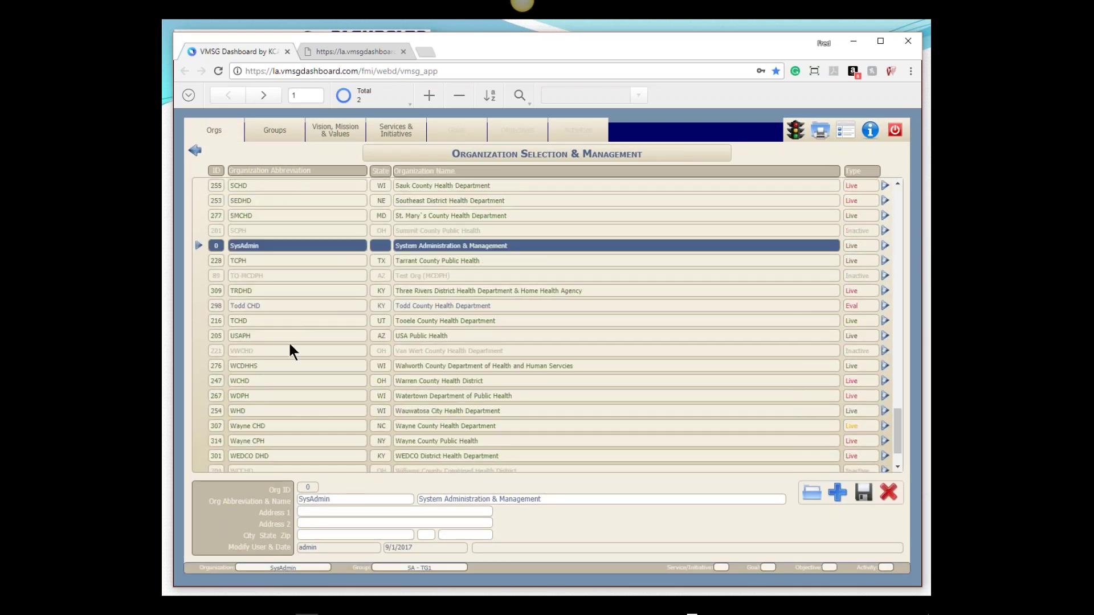
pyautogui.click(245, 336)
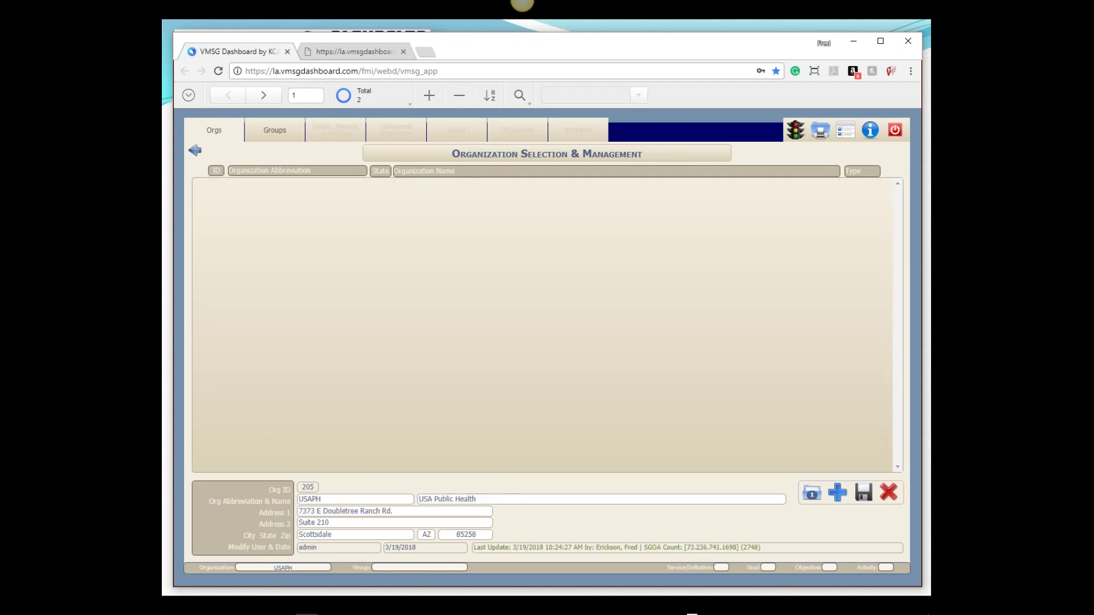
# - Open the USAPH group list, view the WIC group's details, and select the PHAB Accreditation - State group
pyautogui.click(280, 130)
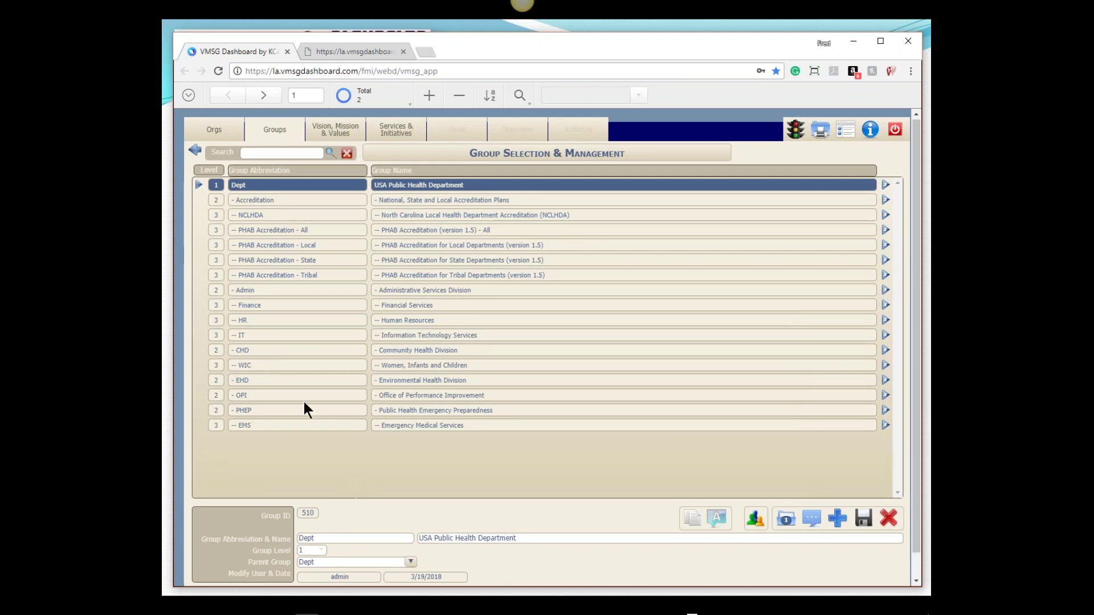
pyautogui.click(255, 366)
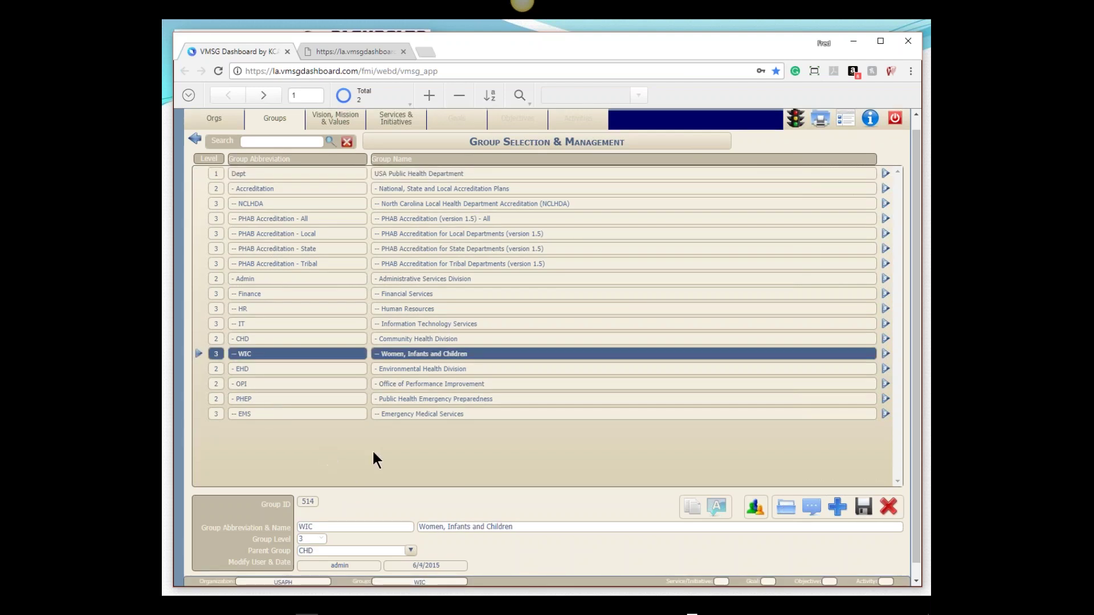
pyautogui.click(311, 250)
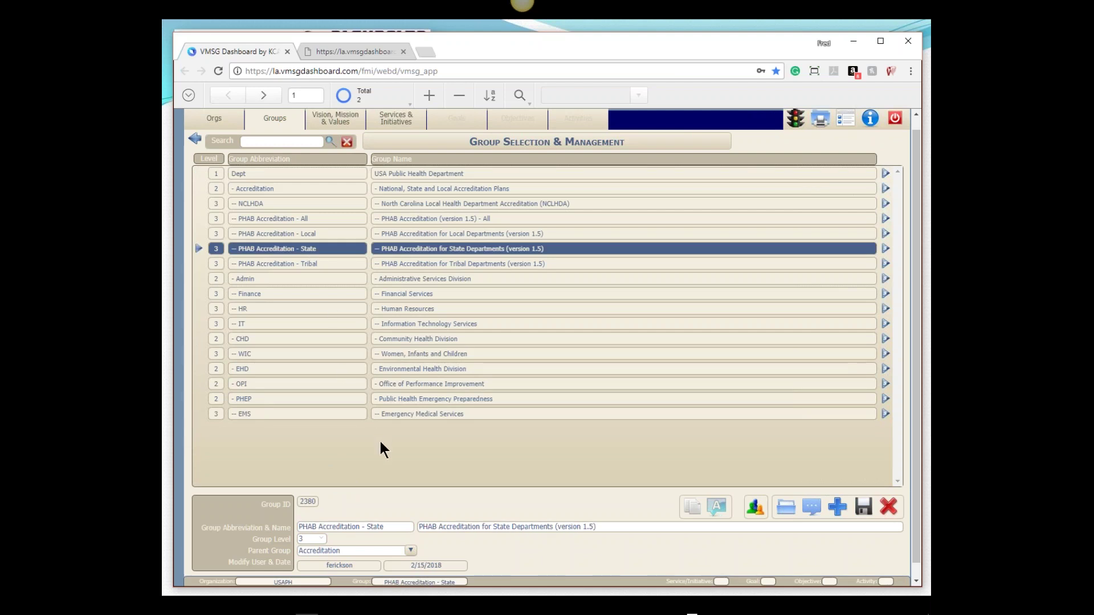
pyautogui.click(267, 173)
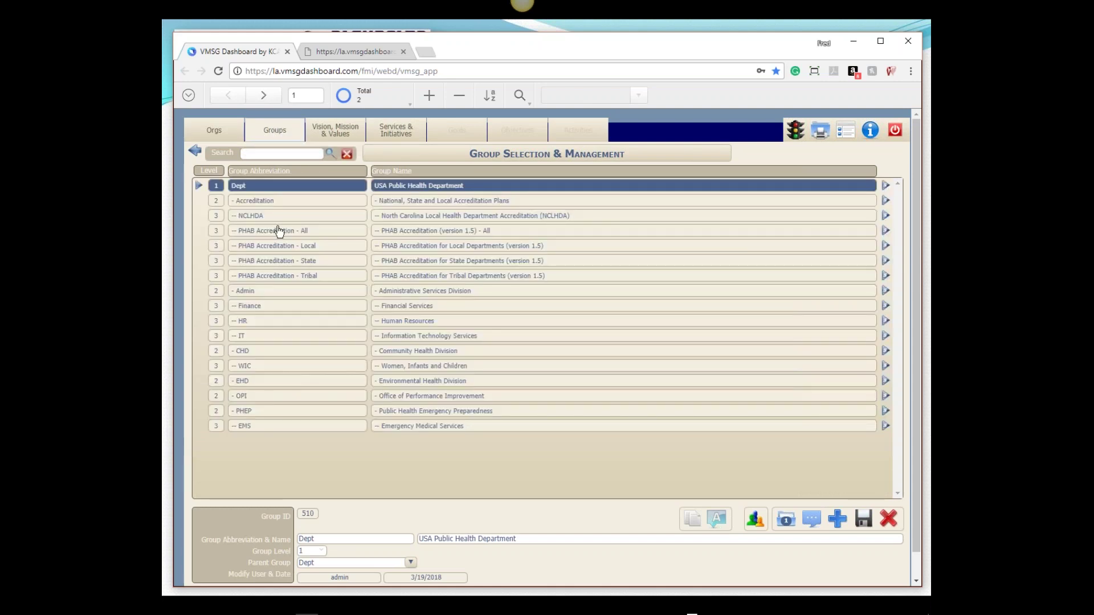
pyautogui.click(265, 262)
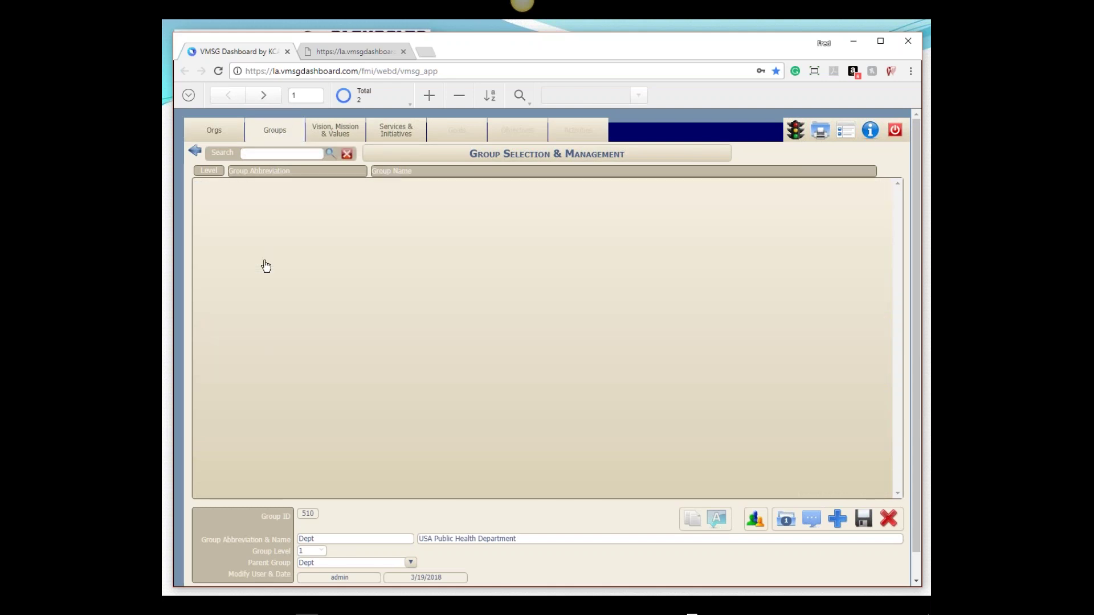
# - Generate the Operational Plan report for PHAB Accreditation - State without hidden services, and review its goals and objectives through Domain 12
pyautogui.click(820, 133)
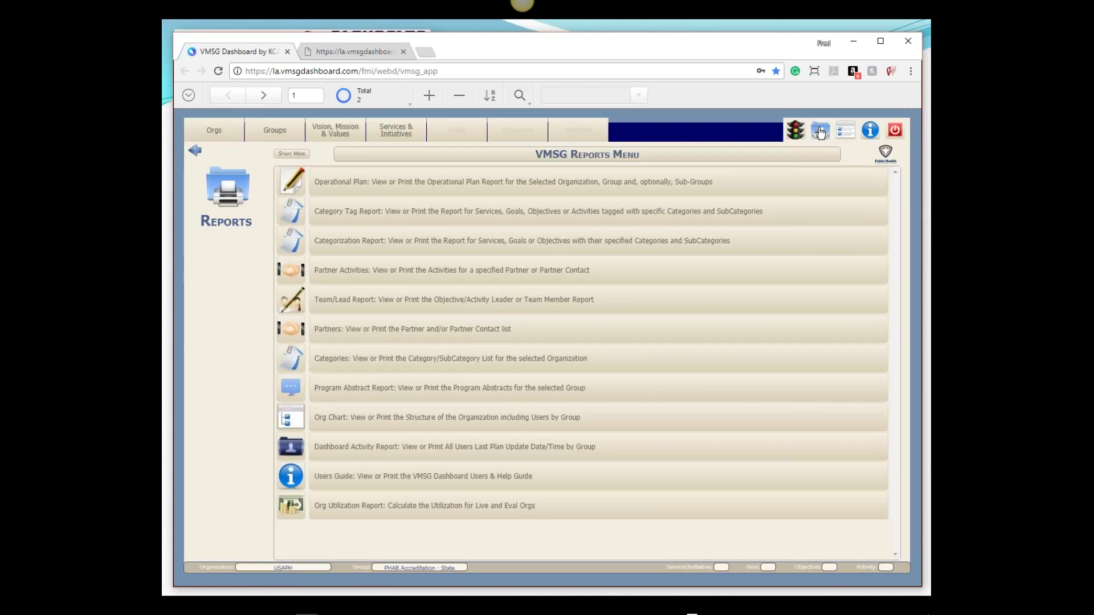
pyautogui.click(363, 183)
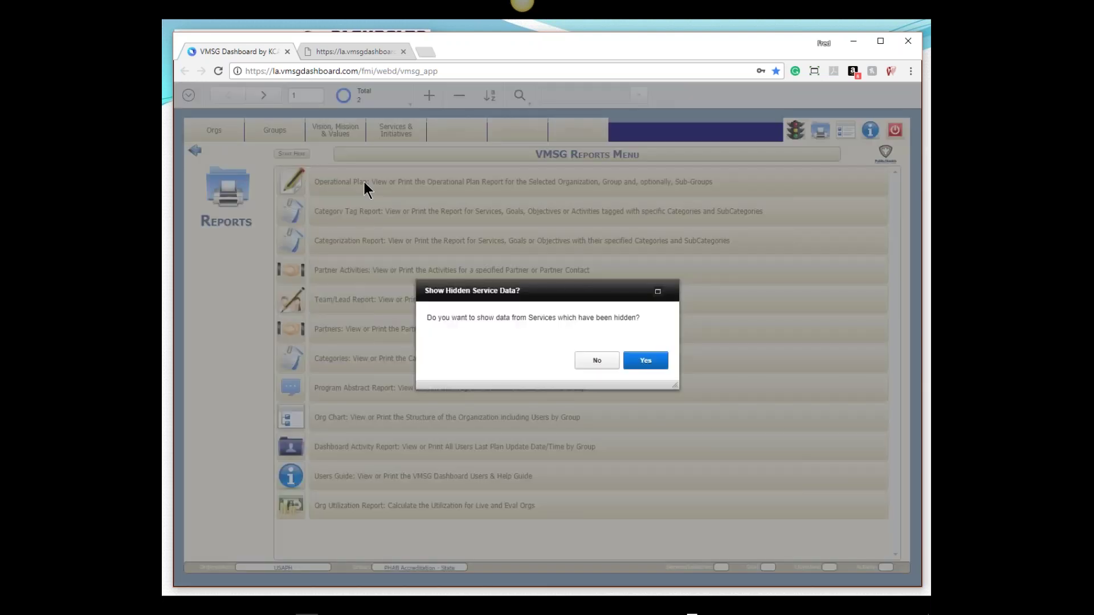
pyautogui.click(598, 361)
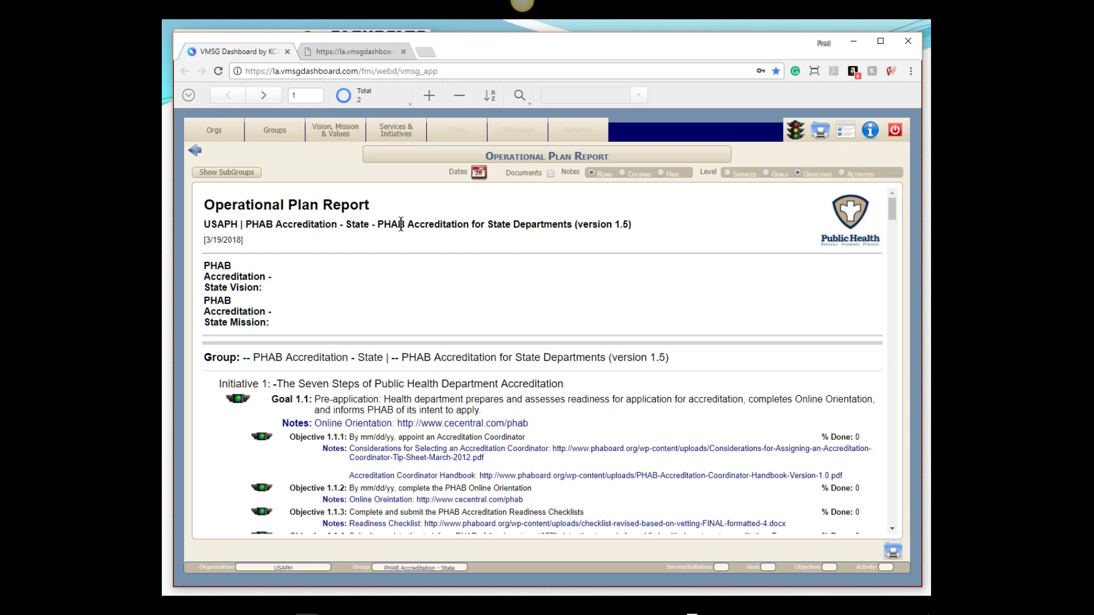
pyautogui.scroll(-10, 456, 250)
pyautogui.scroll(-12, 456, 249)
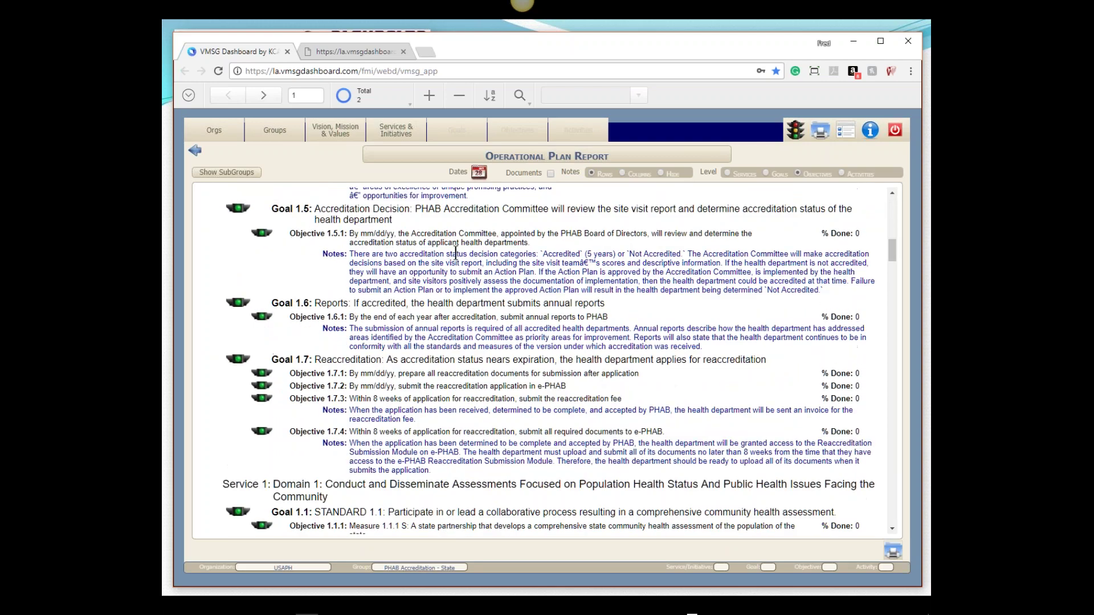
pyautogui.scroll(-15, 453, 257)
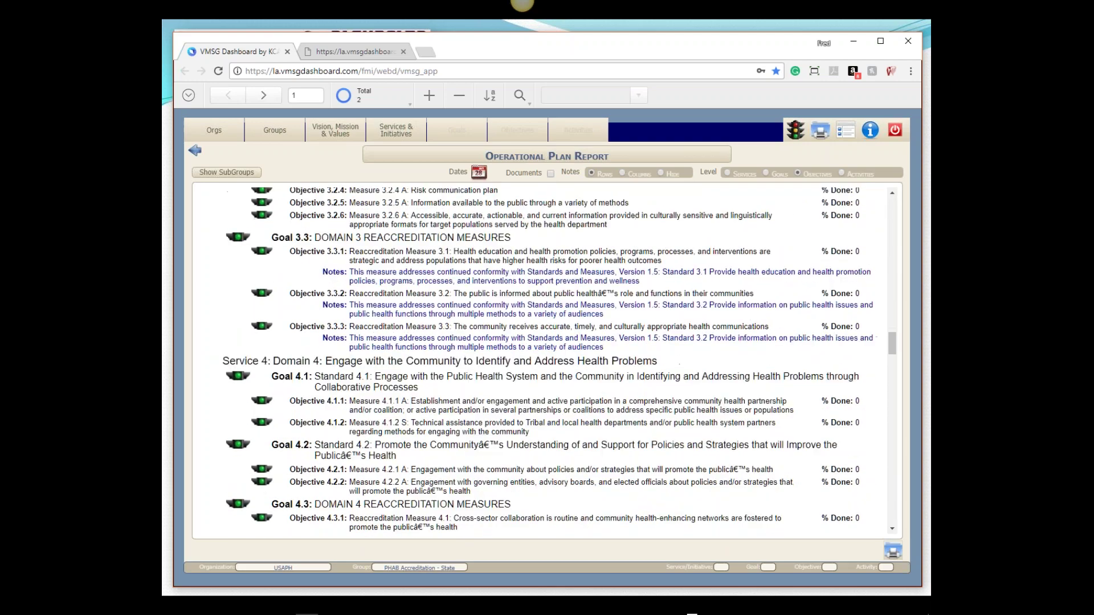
pyautogui.scroll(-8, 448, 258)
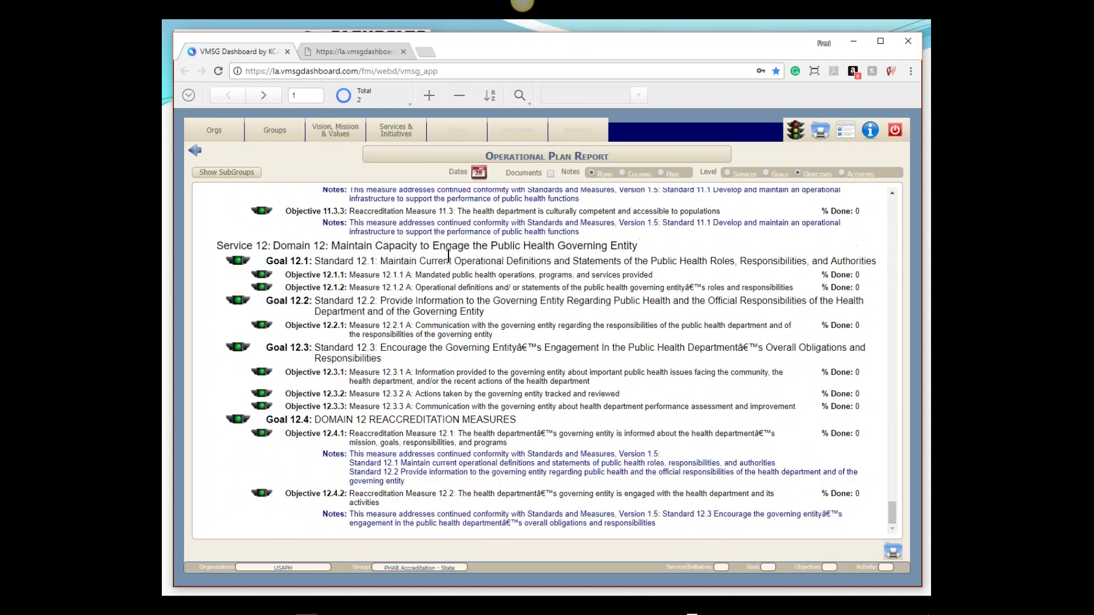
pyautogui.moveTo(888, 515); pyautogui.dragTo(748, 248)
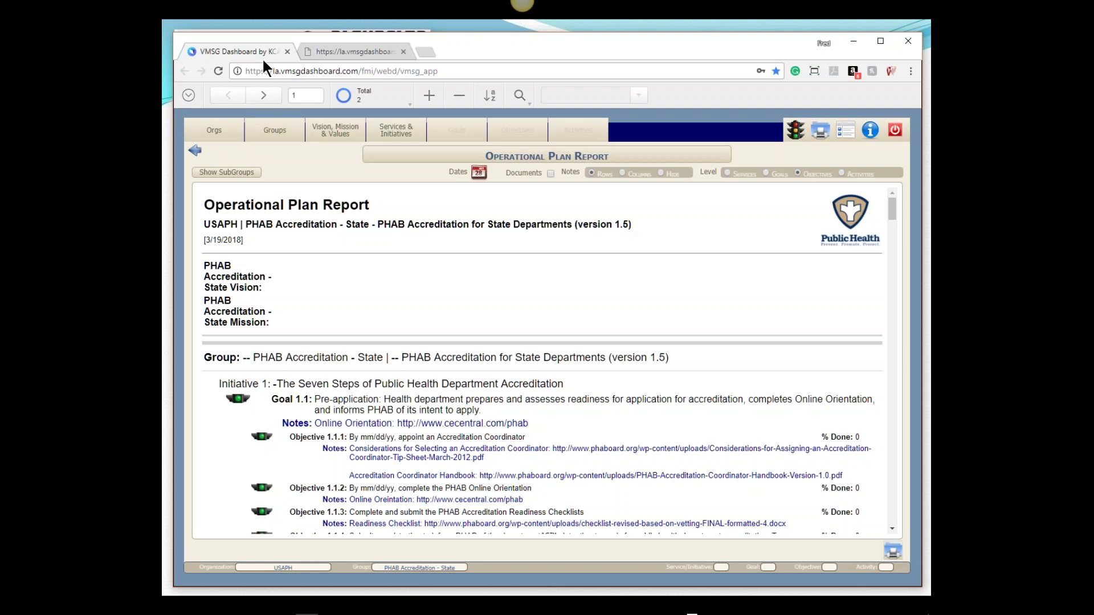
# - Return to the organization list and select FDOH, the Florida Department of Health
pyautogui.click(222, 132)
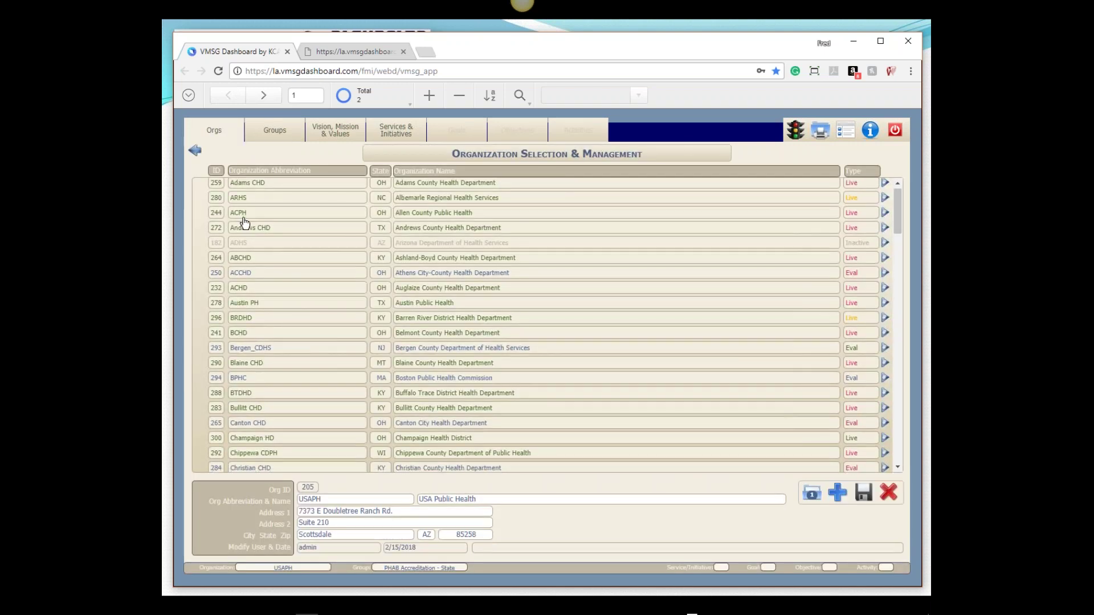
pyautogui.scroll(-5, 245, 220)
pyautogui.scroll(-5, 249, 209)
pyautogui.scroll(5, 251, 210)
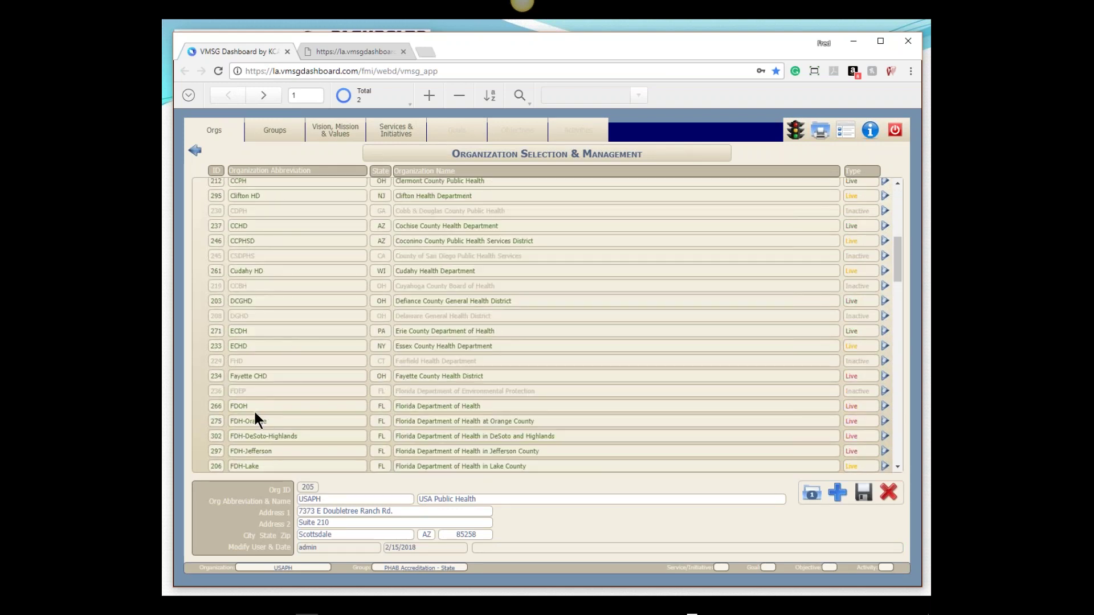
pyautogui.click(255, 407)
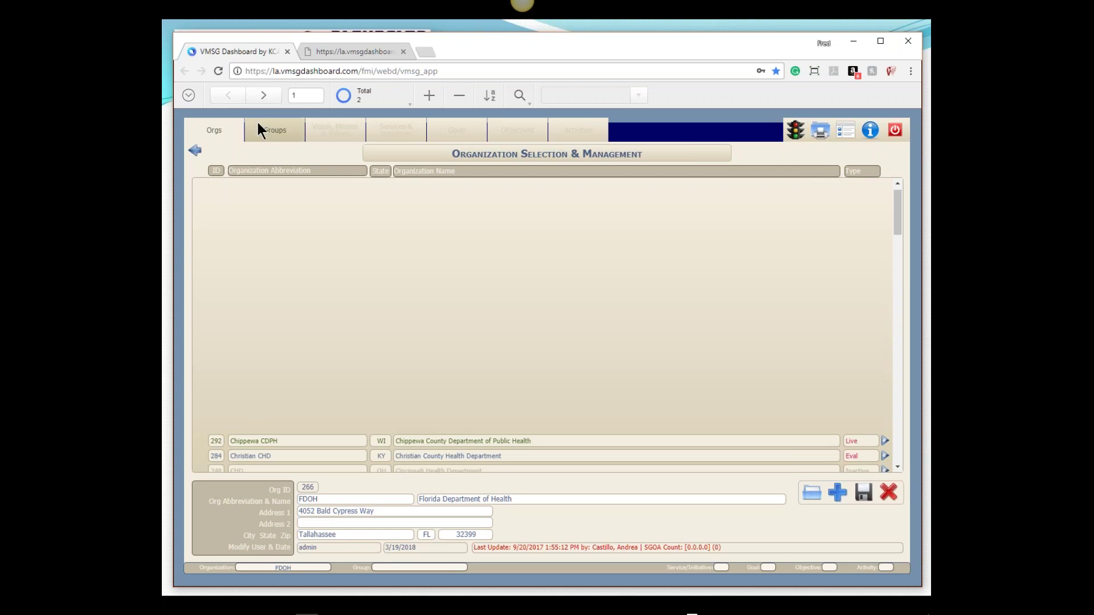
# - Open the FDOH group list and select PHSPM, Public Health Statistics and Performance Management
pyautogui.click(273, 132)
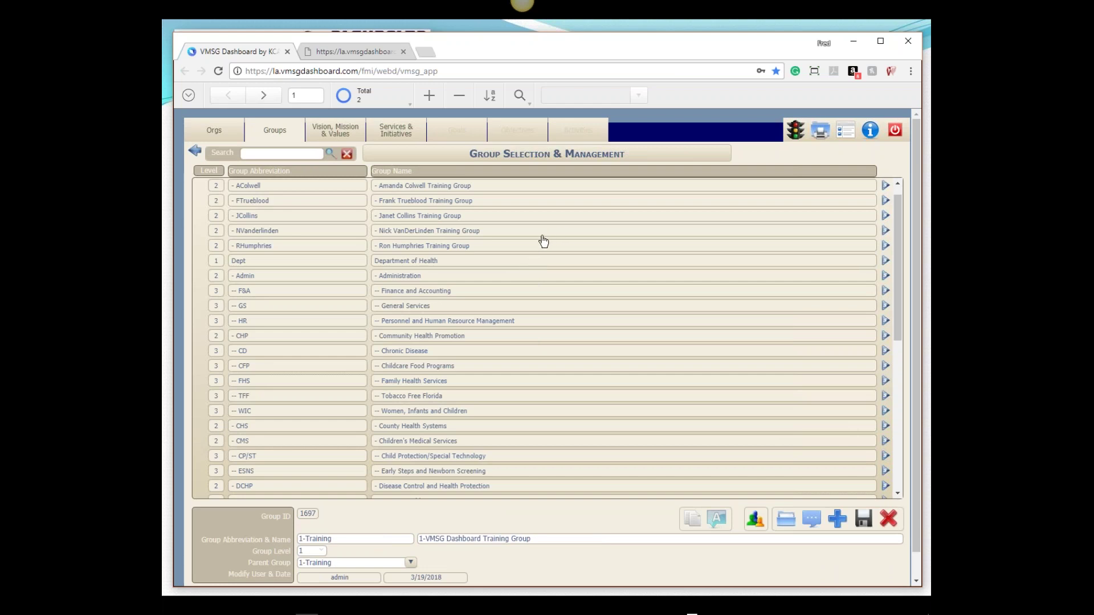
pyautogui.scroll(-3, 520, 247)
pyautogui.scroll(-3, 524, 247)
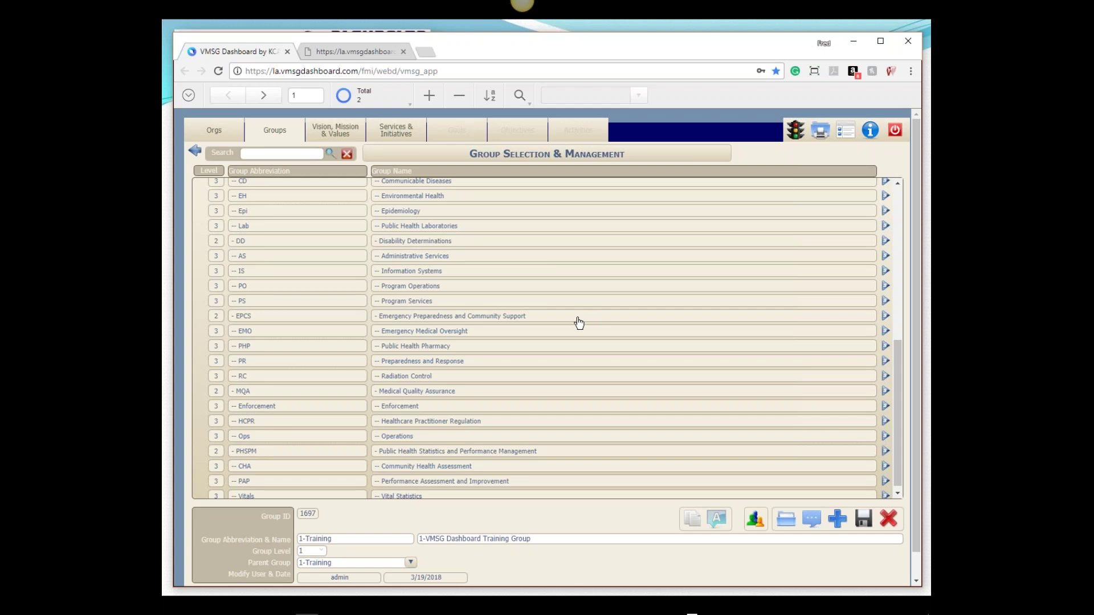
pyautogui.click(467, 451)
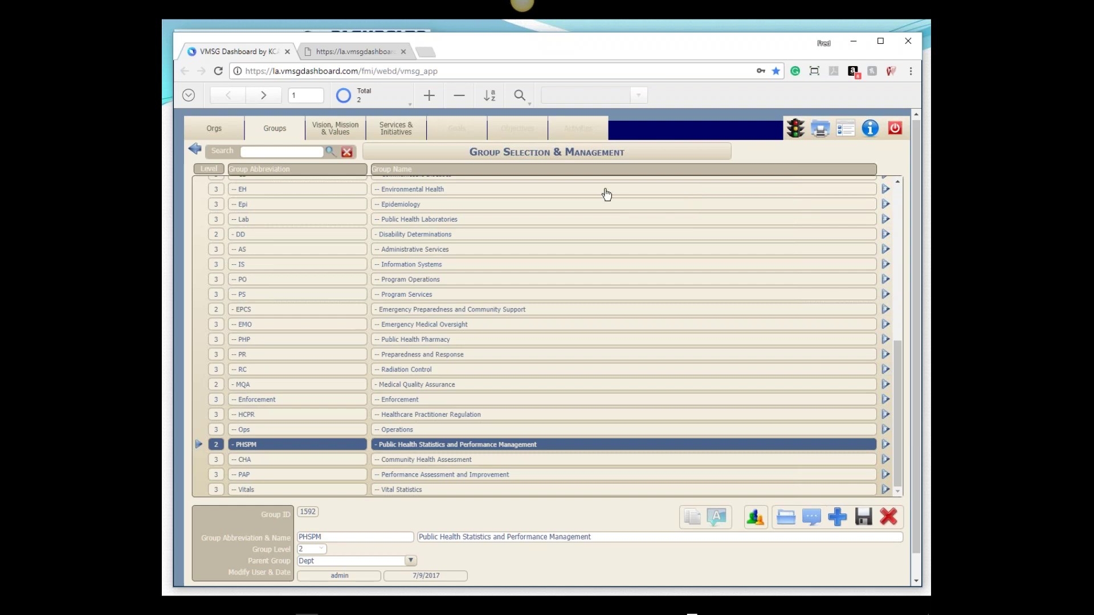
# - Open the dashboard settings for the FDOH organization from the main menu
pyautogui.click(835, 131)
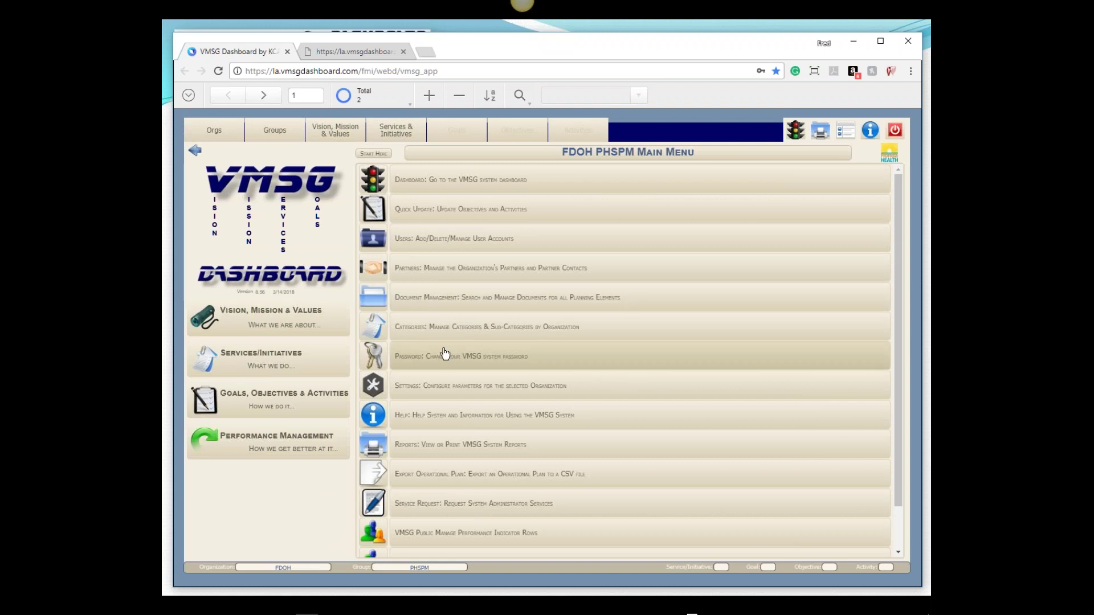
pyautogui.click(426, 392)
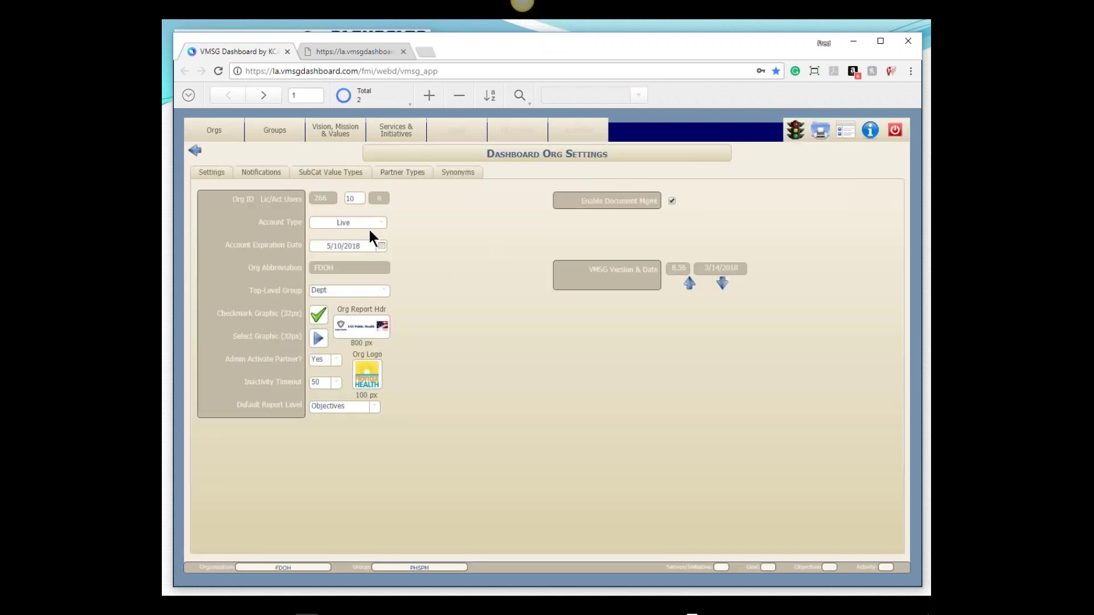